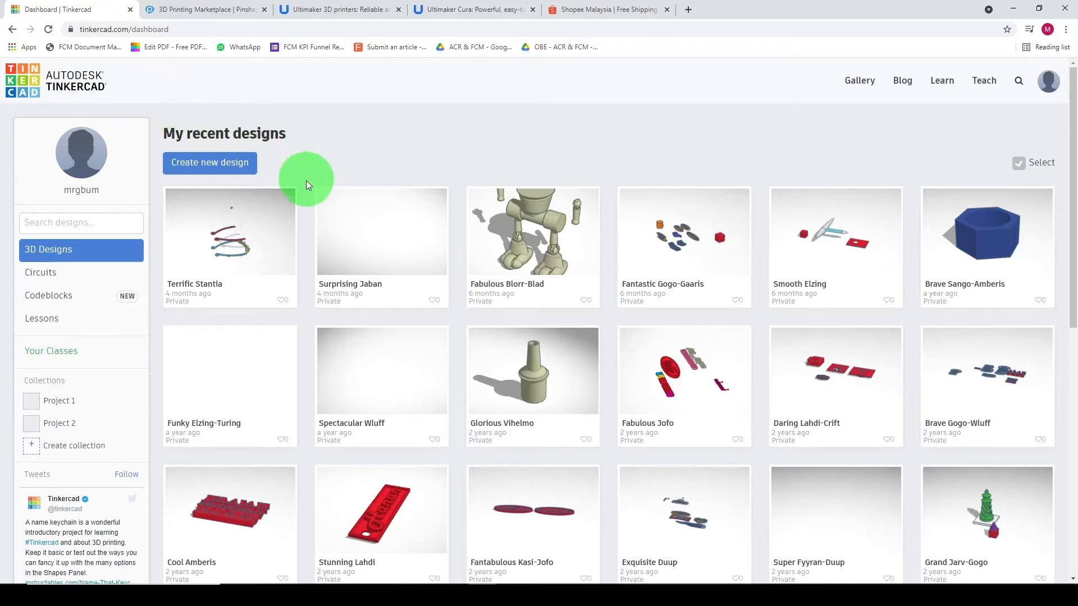
Open the community gallery and browse its newest staff favourite designs down to the end of the list.
{"action": "left_click", "coordinate": [845, 92]}
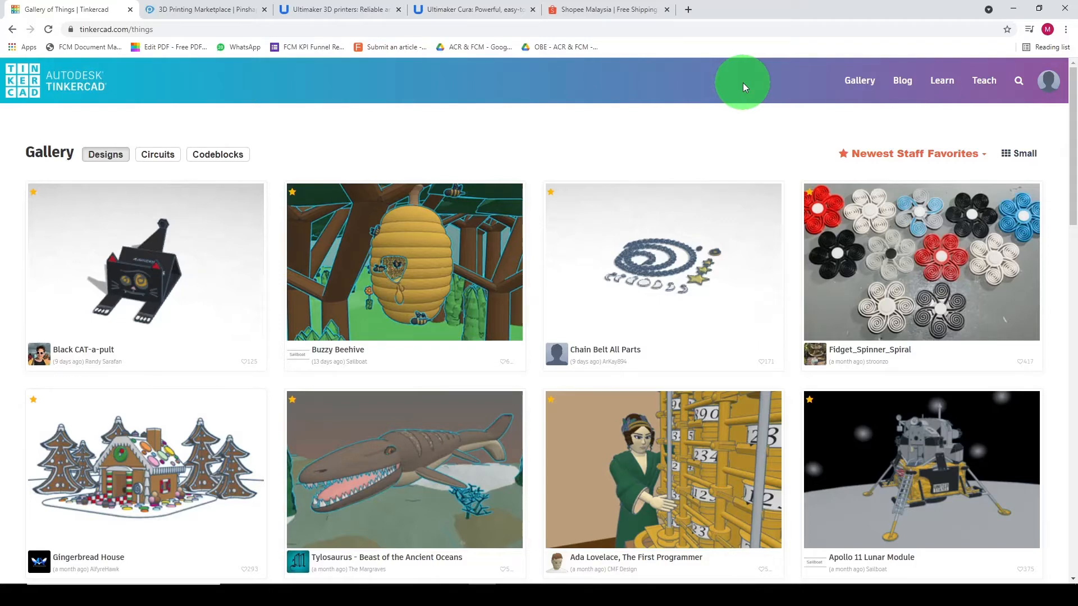
{"action": "scroll", "coordinate": [645, 250], "scroll_direction": "down", "scroll_amount": 9}
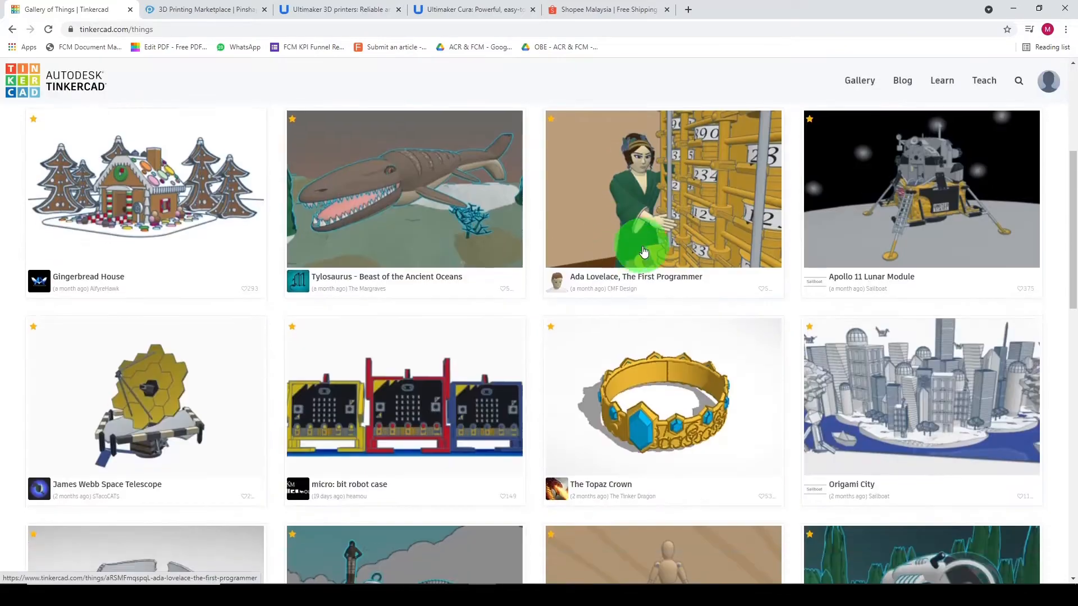
{"action": "scroll", "coordinate": [589, 253], "scroll_direction": "up", "scroll_amount": 7}
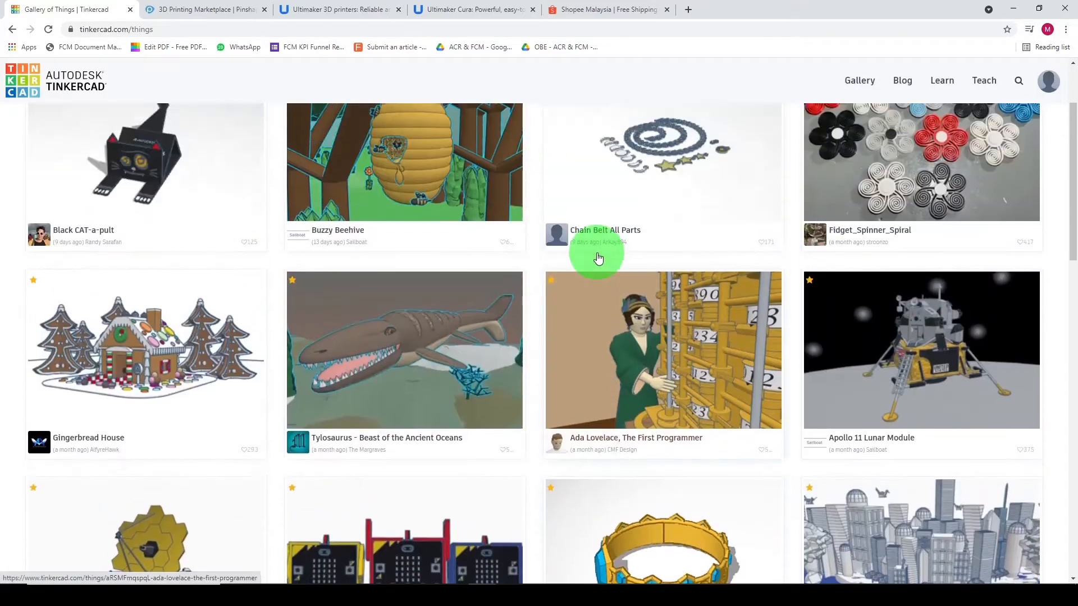
{"action": "scroll", "coordinate": [592, 249], "scroll_direction": "up", "scroll_amount": 2}
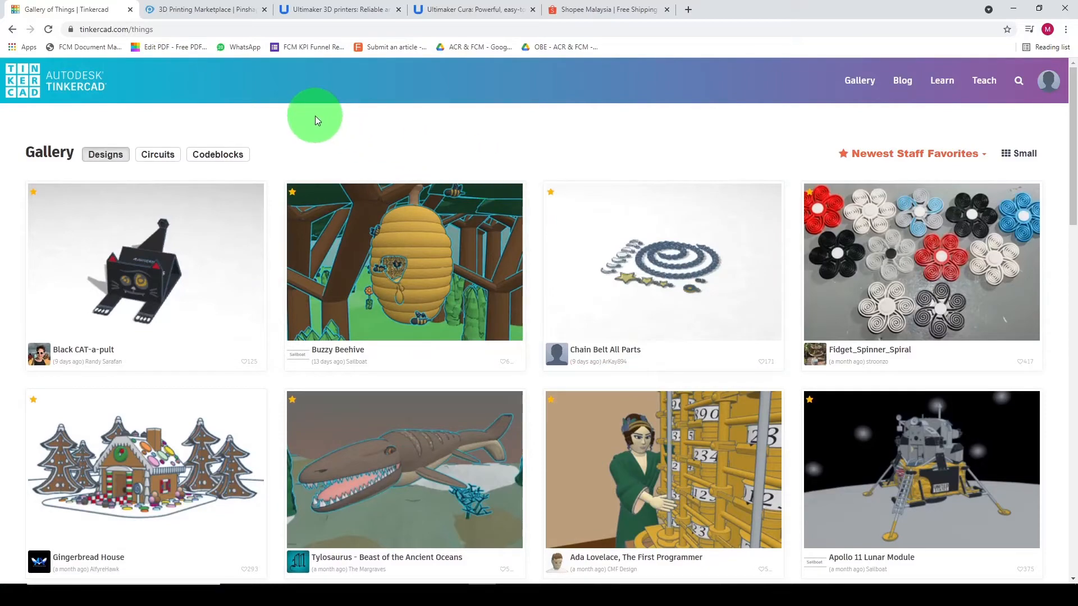
{"action": "scroll", "coordinate": [513, 214], "scroll_direction": "down", "scroll_amount": 8}
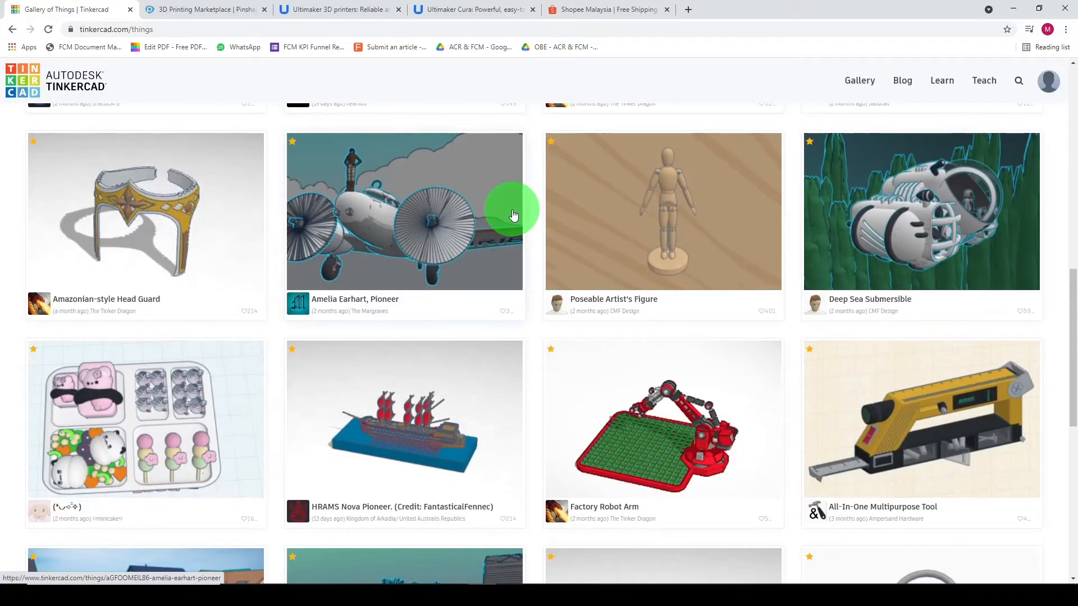
{"action": "scroll", "coordinate": [513, 214], "scroll_direction": "down", "scroll_amount": 6}
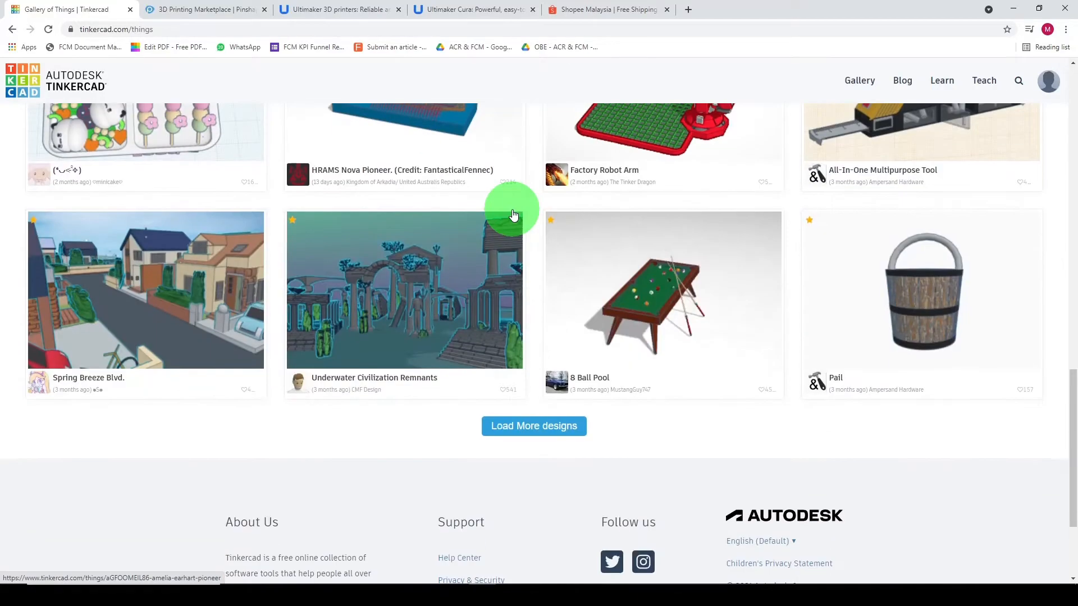
{"action": "scroll", "coordinate": [513, 214], "scroll_direction": "up", "scroll_amount": 20}
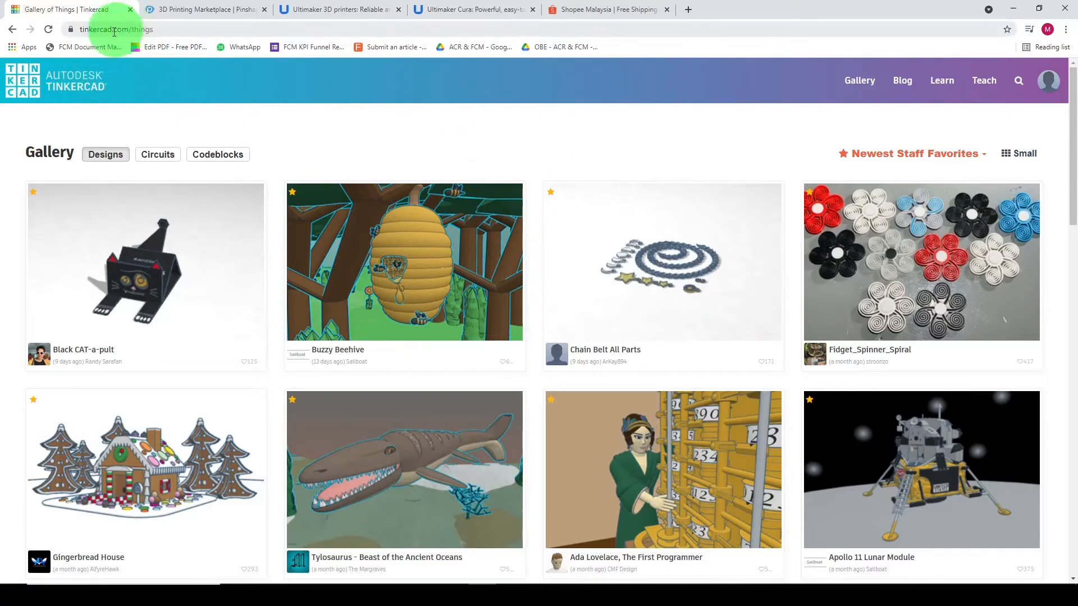
{"action": "left_click", "coordinate": [83, 28]}
{"action": "left_click_drag", "start_coordinate": [124, 30], "coordinate": [173, 29]}
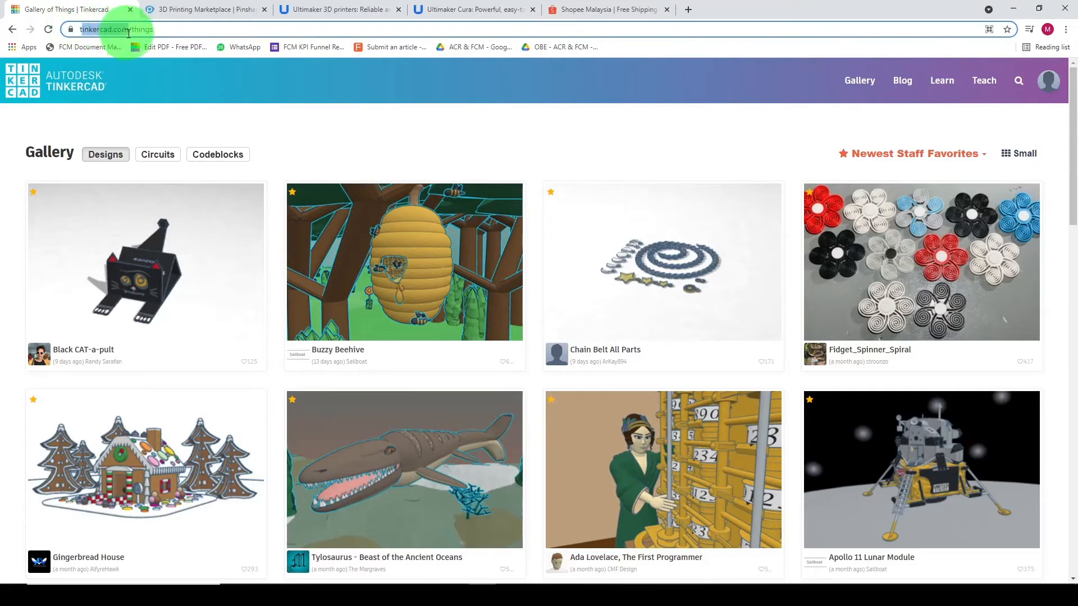
{"action": "left_click", "coordinate": [265, 139]}
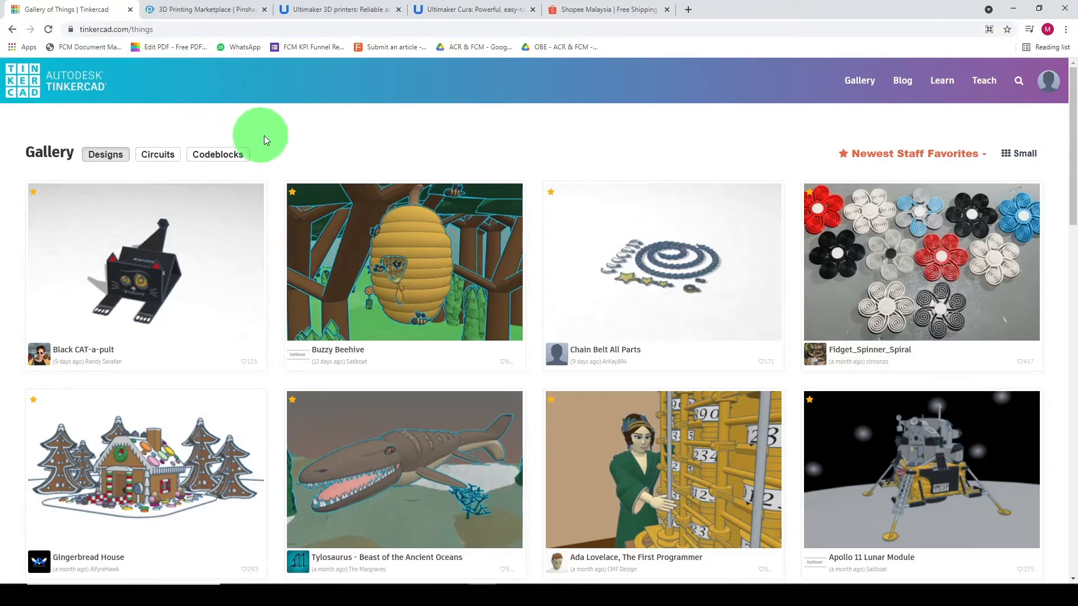
Go back to the dashboard, view the list of completed lessons, and return to the recent designs.
{"action": "left_click", "coordinate": [90, 76]}
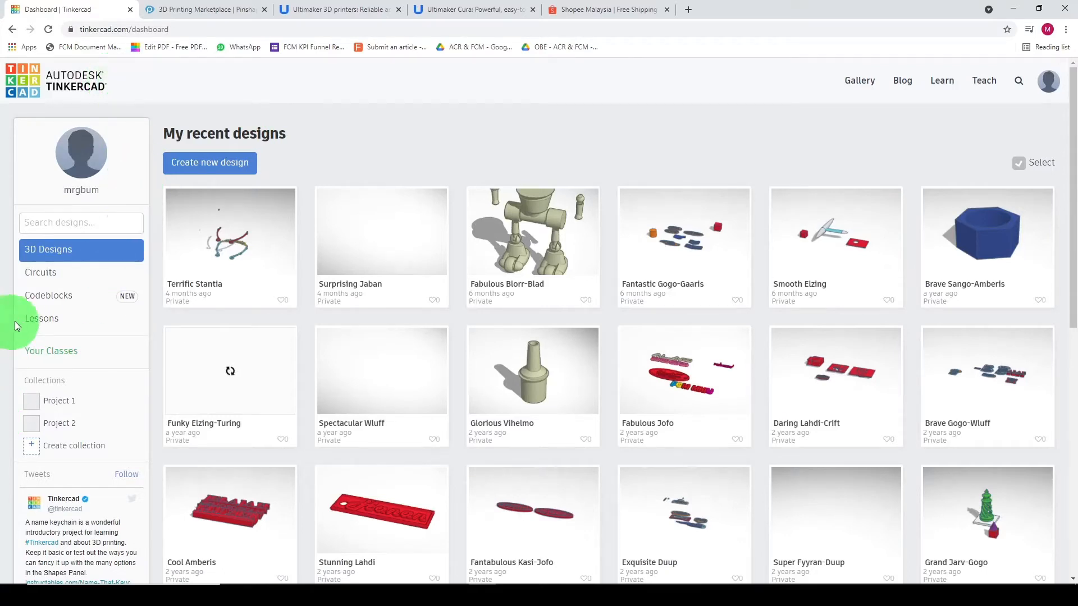
{"action": "left_click", "coordinate": [40, 320]}
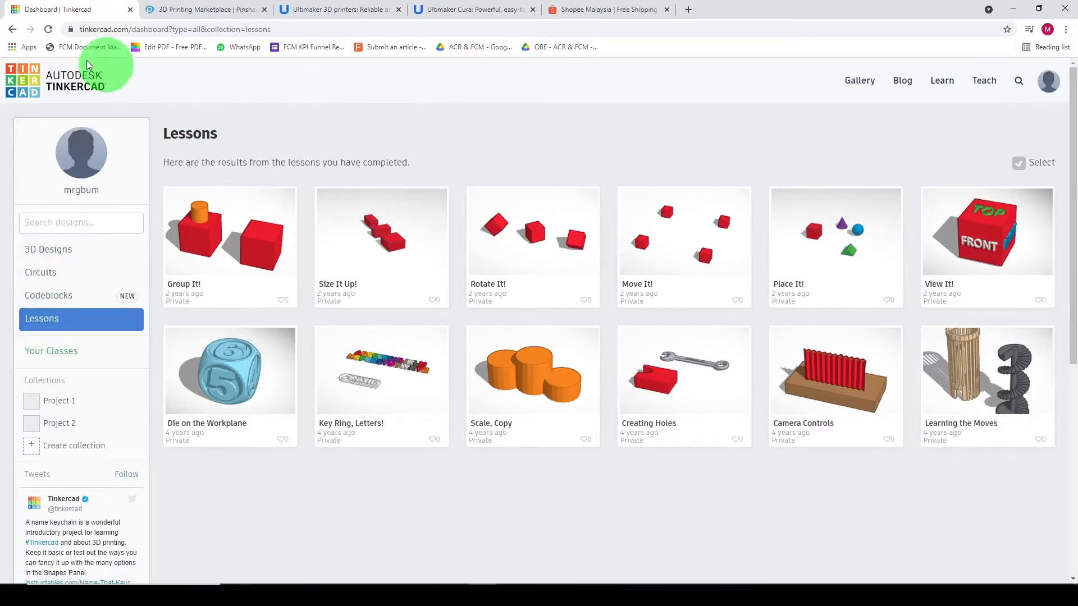
{"action": "left_click", "coordinate": [65, 84]}
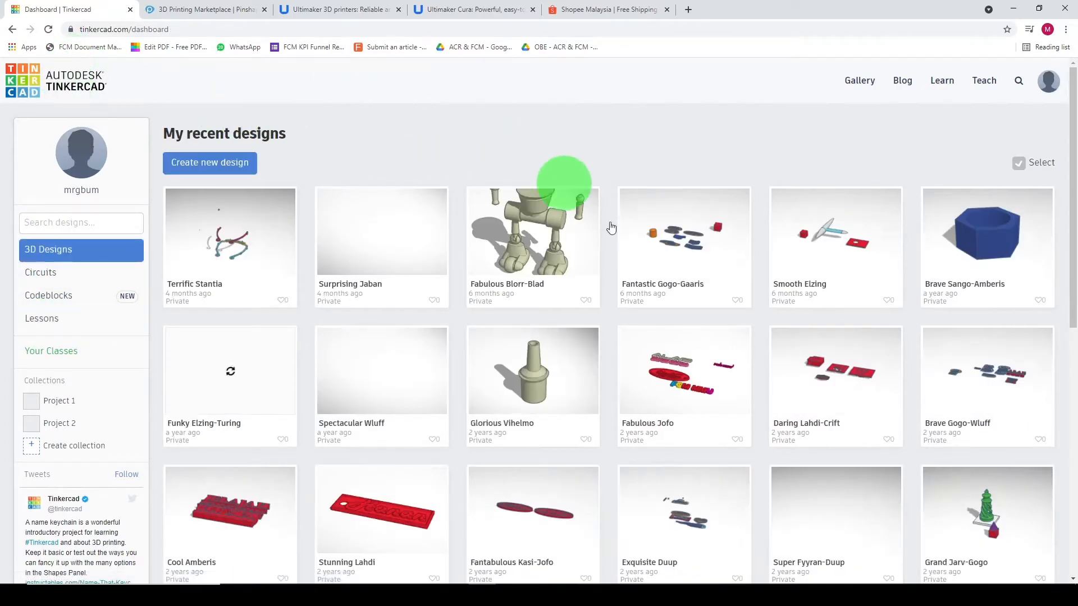
Look through the recent designs on the dashboard and check the completed lessons once more.
{"action": "scroll", "coordinate": [241, 306], "scroll_direction": "down", "scroll_amount": 8}
{"action": "scroll", "coordinate": [260, 308], "scroll_direction": "up", "scroll_amount": 8}
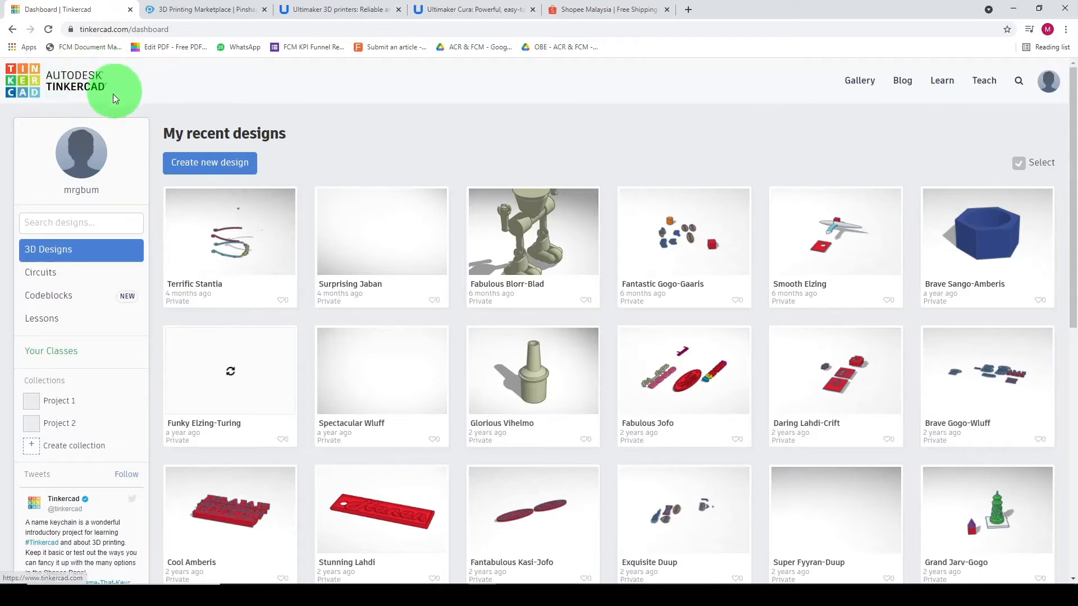
{"action": "left_click", "coordinate": [43, 328]}
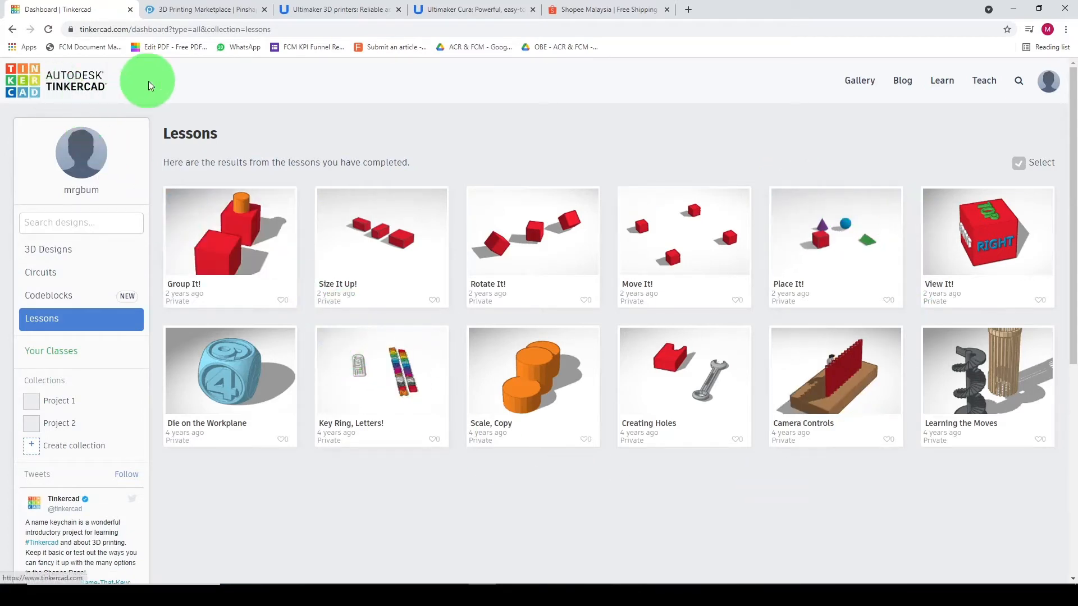
{"action": "left_click", "coordinate": [71, 87]}
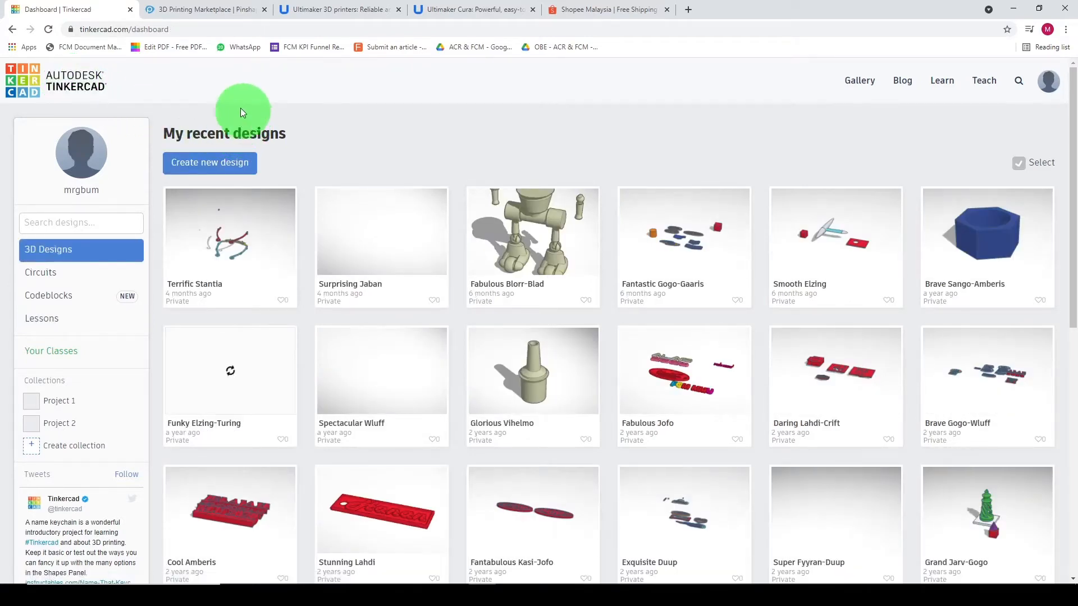
Create a new 3D design, dismiss the notes tip, and rename the design "3d printing intro".
{"action": "left_click", "coordinate": [187, 166]}
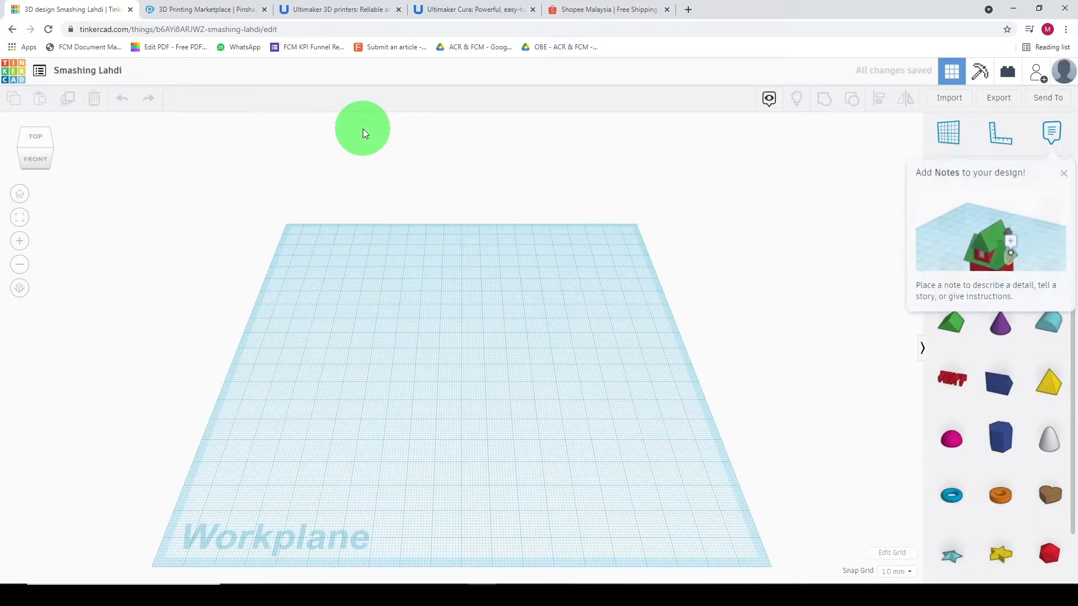
{"action": "left_click", "coordinate": [1064, 175]}
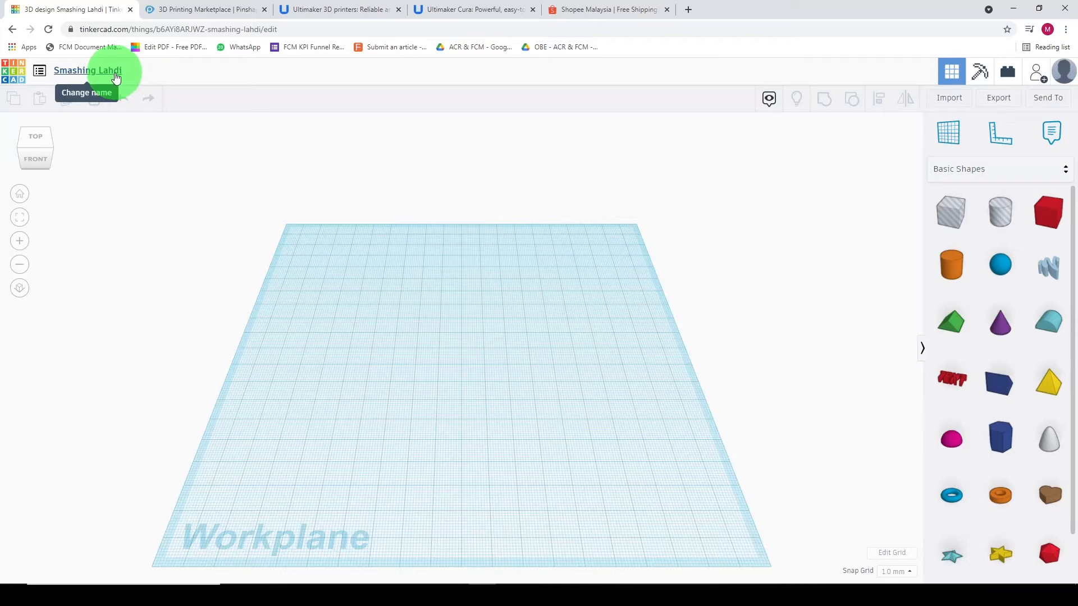
{"action": "left_click", "coordinate": [89, 77]}
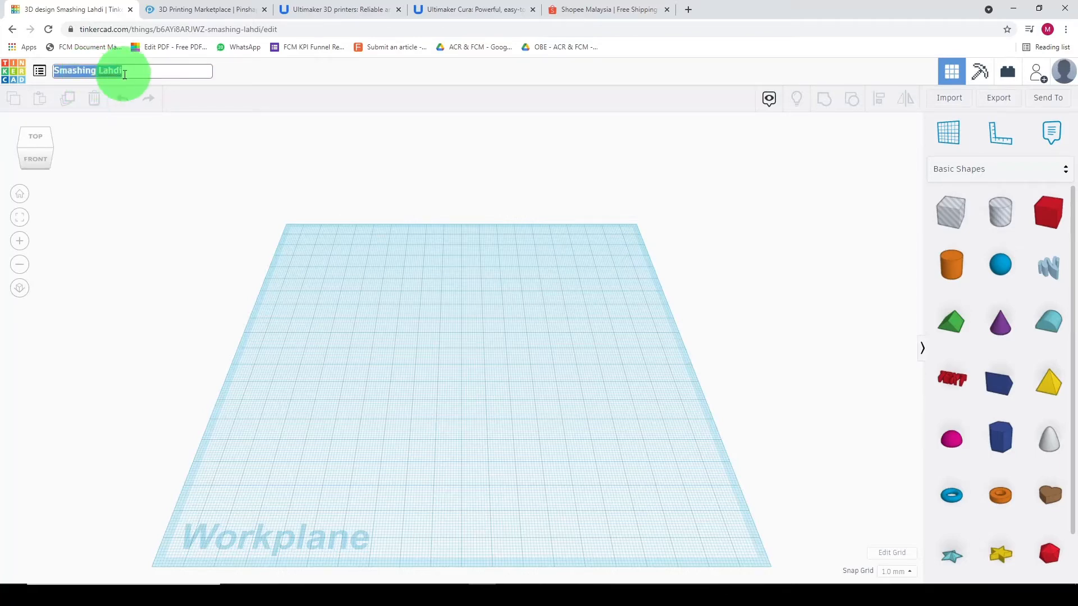
{"action": "type", "text": "3d printing intro"}
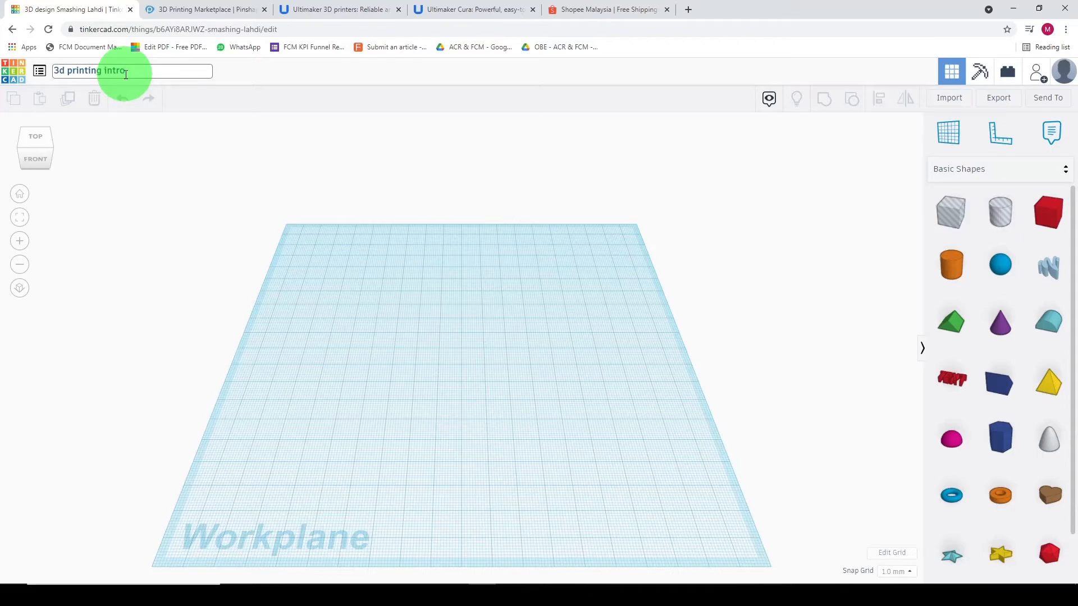
{"action": "left_click", "coordinate": [220, 180]}
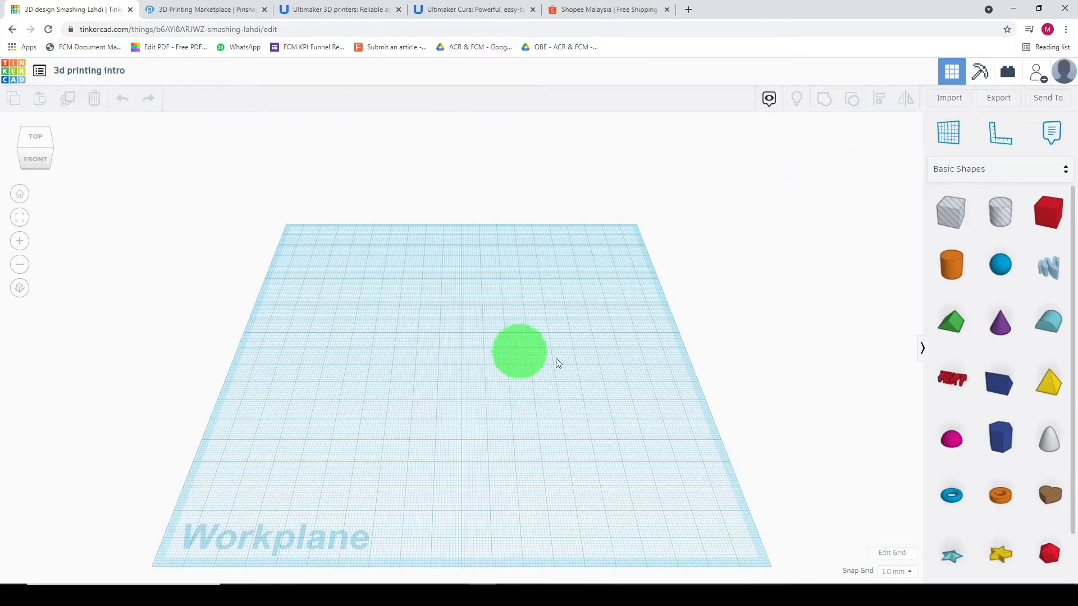
Place a basic cylinder on the front part of the workplane and set its width to 50 mm.
{"action": "scroll", "coordinate": [977, 371], "scroll_direction": "down", "scroll_amount": 3}
{"action": "scroll", "coordinate": [980, 376], "scroll_direction": "up", "scroll_amount": 3}
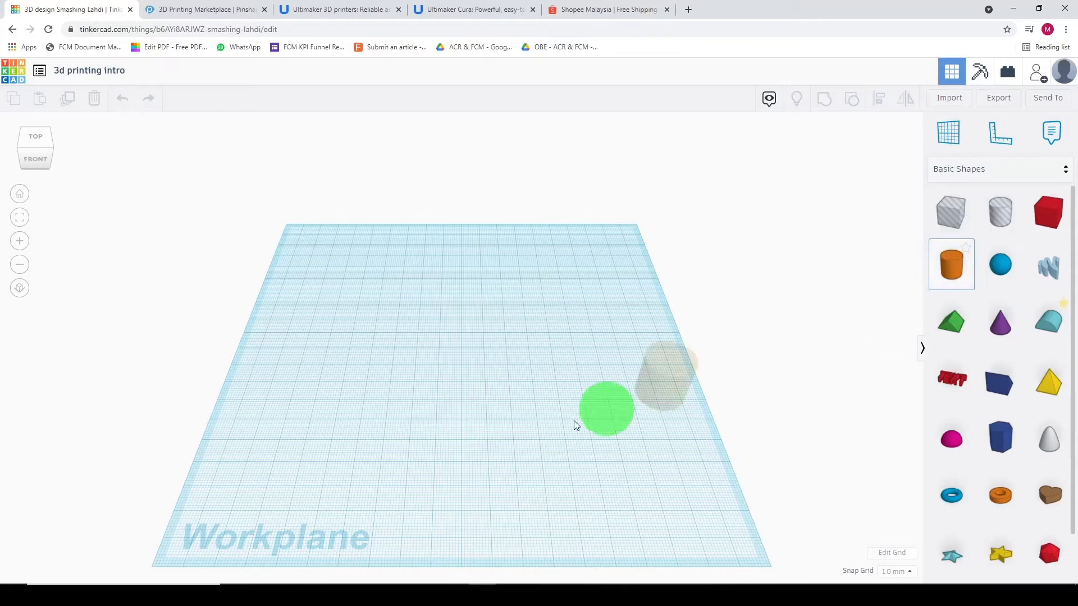
{"action": "left_click", "coordinate": [459, 430]}
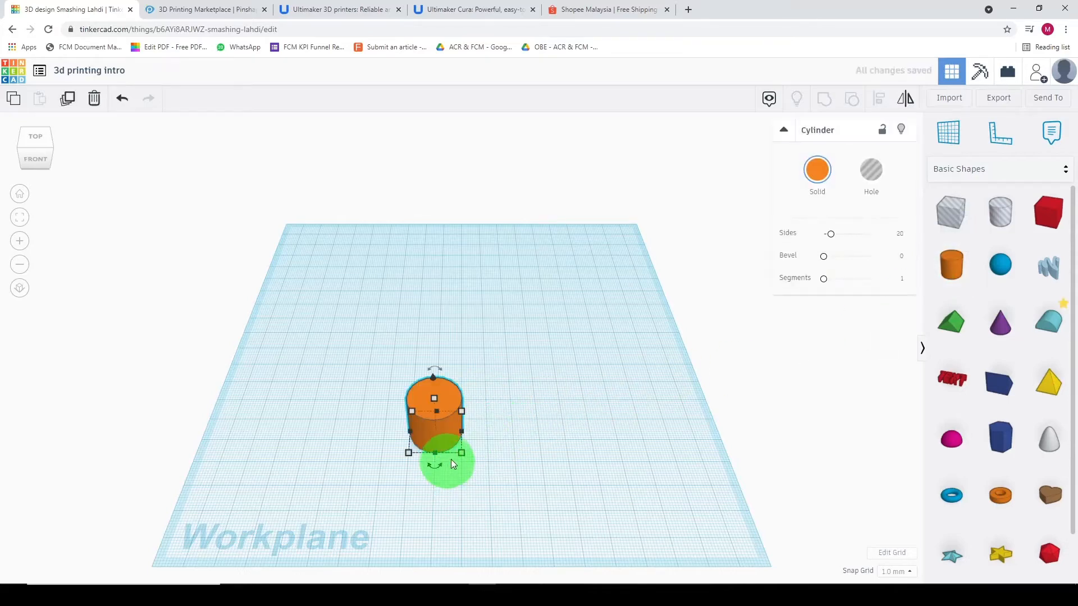
{"action": "left_click", "coordinate": [461, 452]}
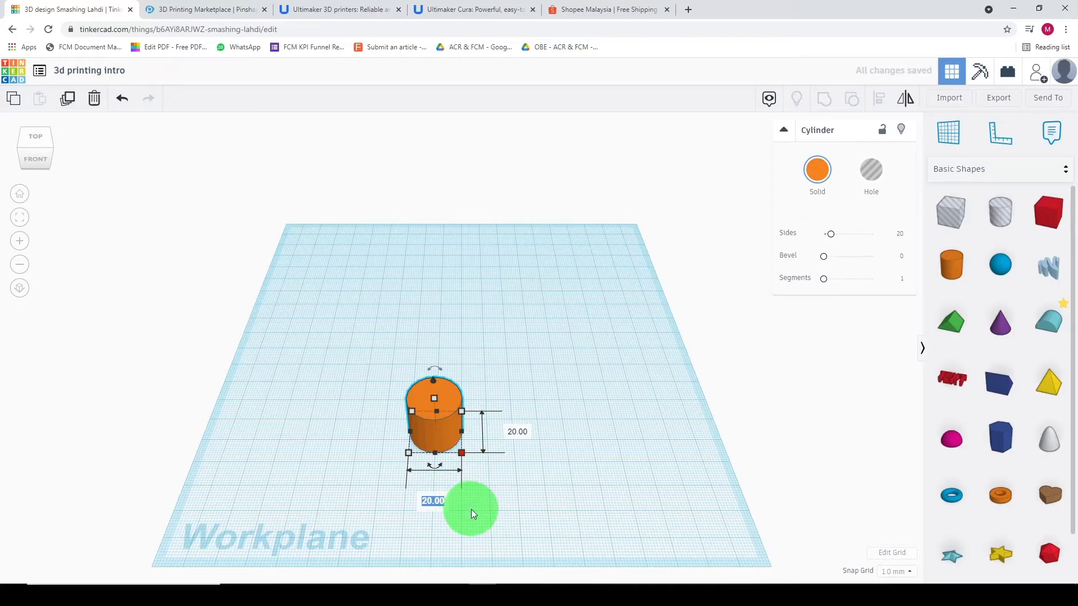
{"action": "type", "text": "50"}
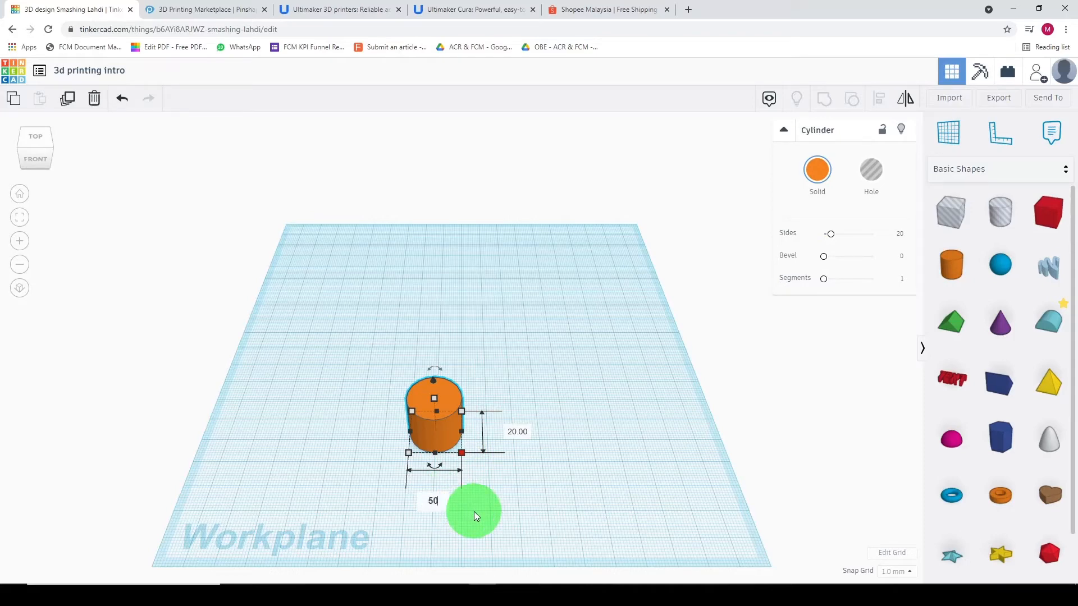
{"action": "key", "text": "Return"}
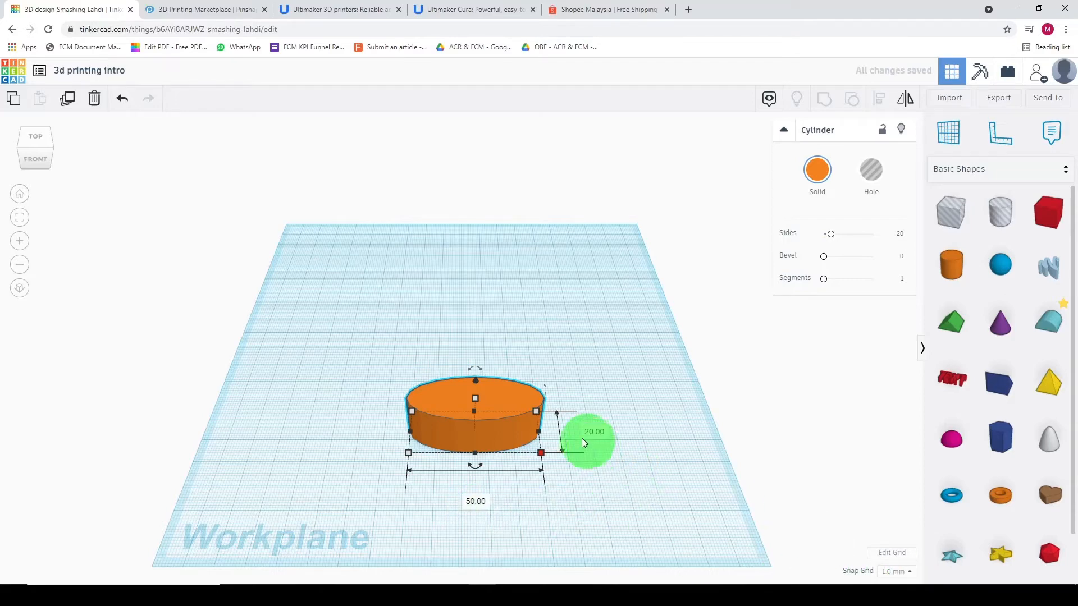
Set the cylinder's height to 3 mm.
{"action": "right_click_drag", "start_coordinate": [591, 487], "coordinate": [570, 393]}
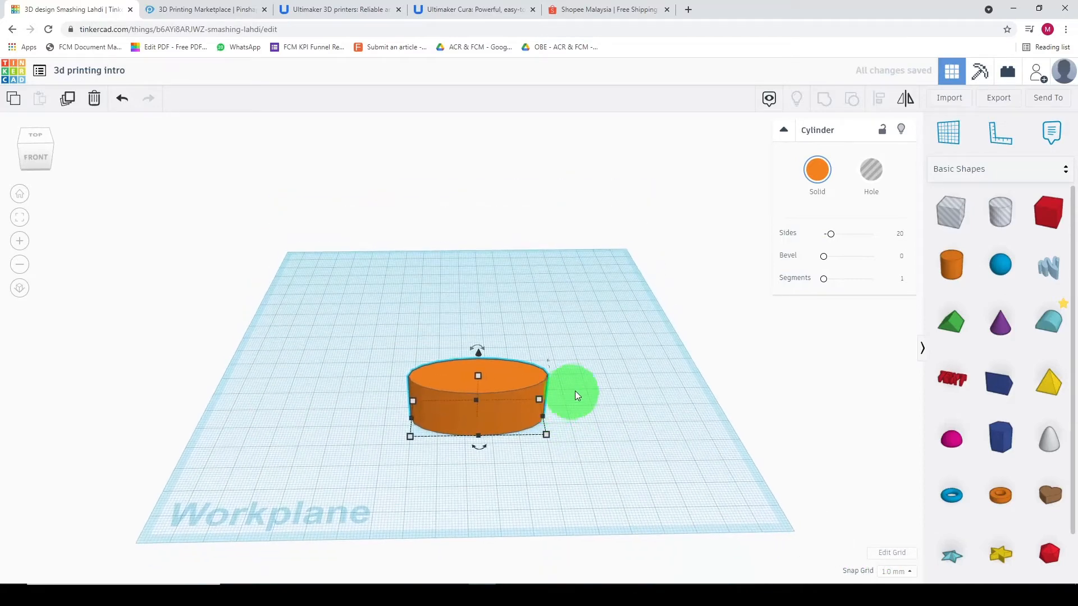
{"action": "left_click", "coordinate": [539, 398]}
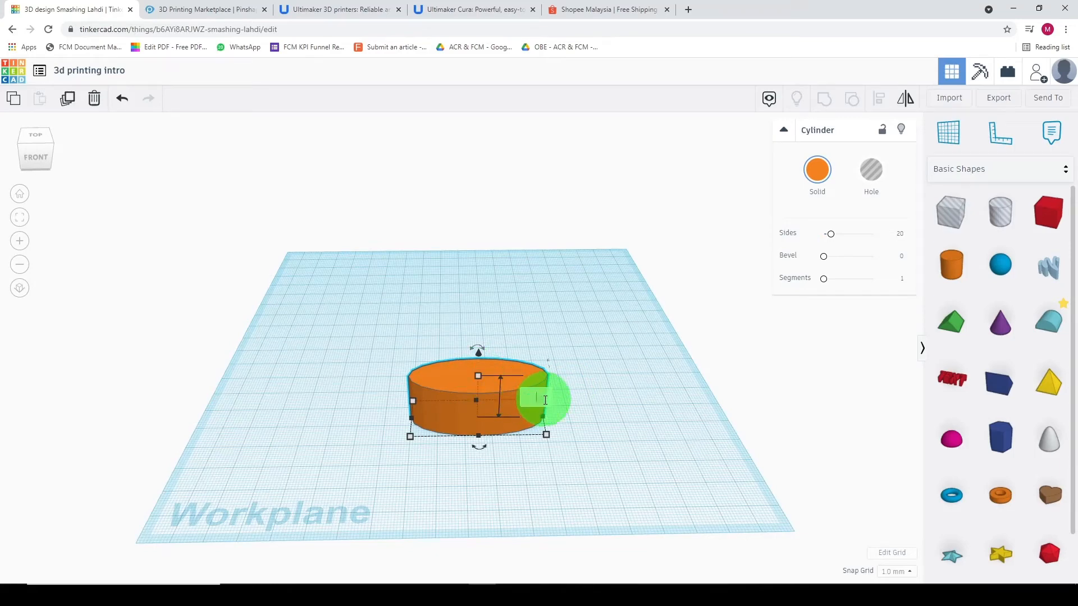
{"action": "key", "text": "Return"}
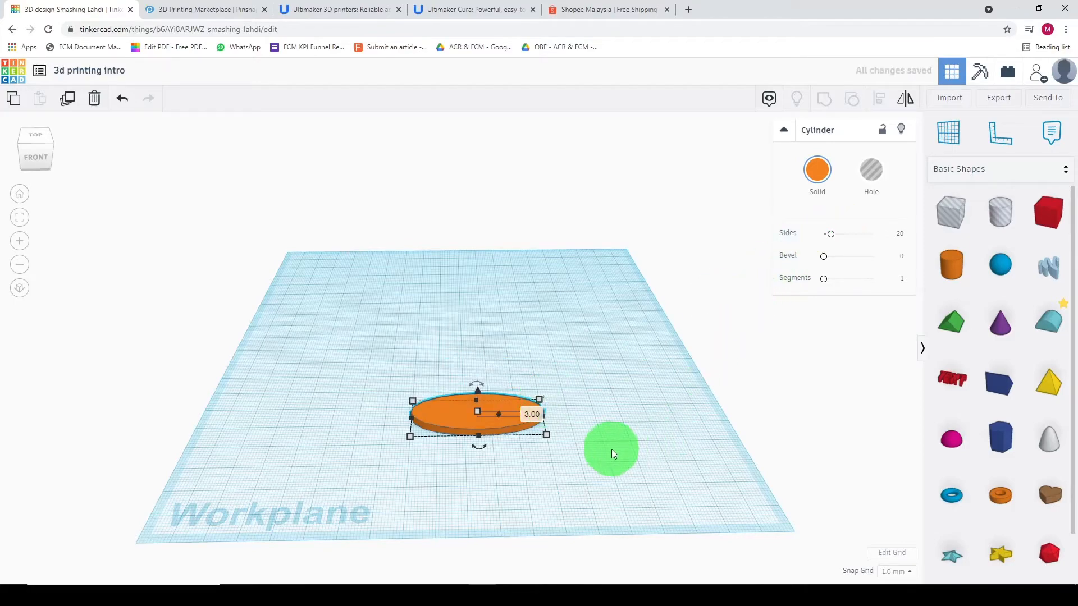
Try different side counts on the flat cylinder, such as 33 and 21, to compare how smooth its edge looks.
{"action": "scroll", "coordinate": [612, 446], "scroll_direction": "up", "scroll_amount": 2}
{"action": "scroll", "coordinate": [612, 444], "scroll_direction": "up", "scroll_amount": 3}
{"action": "right_click_drag", "start_coordinate": [619, 447], "coordinate": [501, 515]}
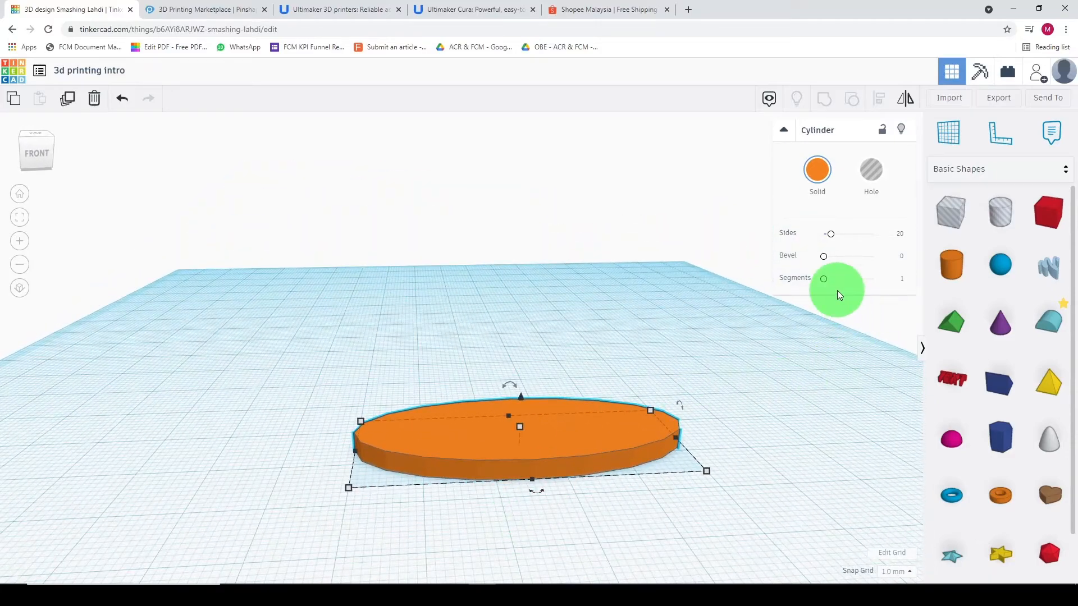
{"action": "left_click_drag", "start_coordinate": [824, 258], "coordinate": [897, 231]}
{"action": "right_click_drag", "start_coordinate": [554, 419], "coordinate": [856, 258]}
{"action": "left_click_drag", "start_coordinate": [867, 238], "coordinate": [844, 240]}
{"action": "left_click", "coordinate": [767, 302]}
{"action": "right_click_drag", "start_coordinate": [767, 302], "coordinate": [756, 256]}
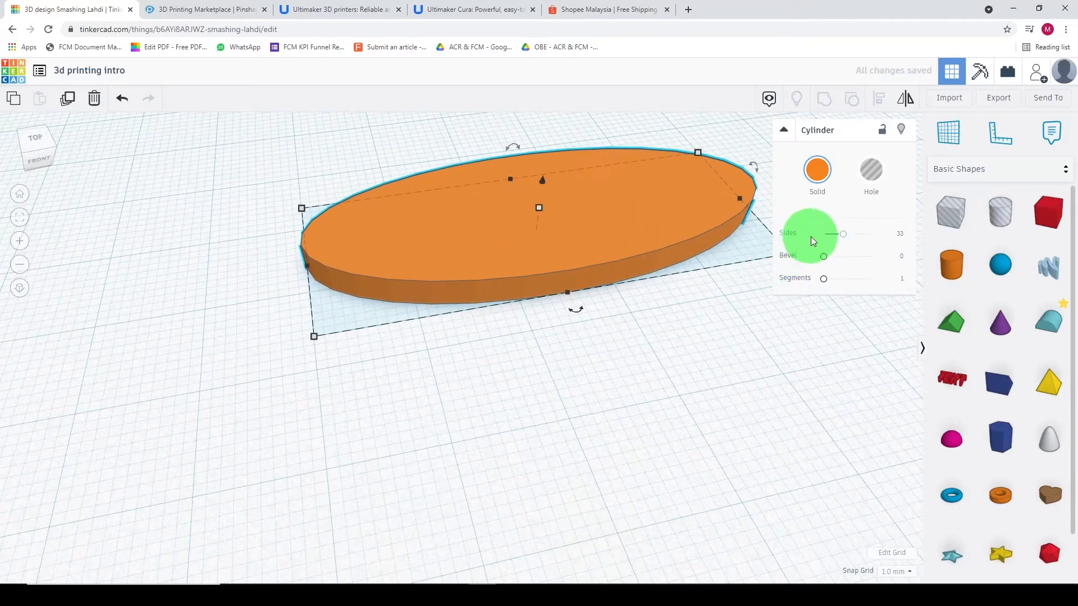
{"action": "left_click_drag", "start_coordinate": [846, 241], "coordinate": [833, 240]}
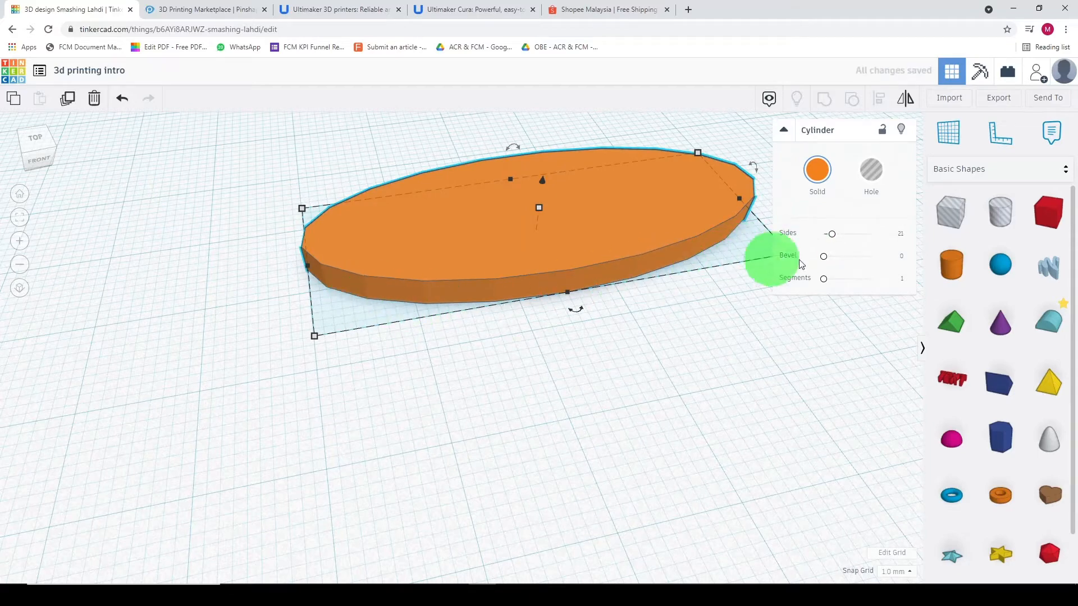
Set the cylinder's number of sides to 64.
{"action": "left_click_drag", "start_coordinate": [824, 235], "coordinate": [933, 233]}
{"action": "left_click", "coordinate": [726, 344]}
{"action": "right_click_drag", "start_coordinate": [739, 322], "coordinate": [645, 405]}
{"action": "left_click", "coordinate": [644, 405]}
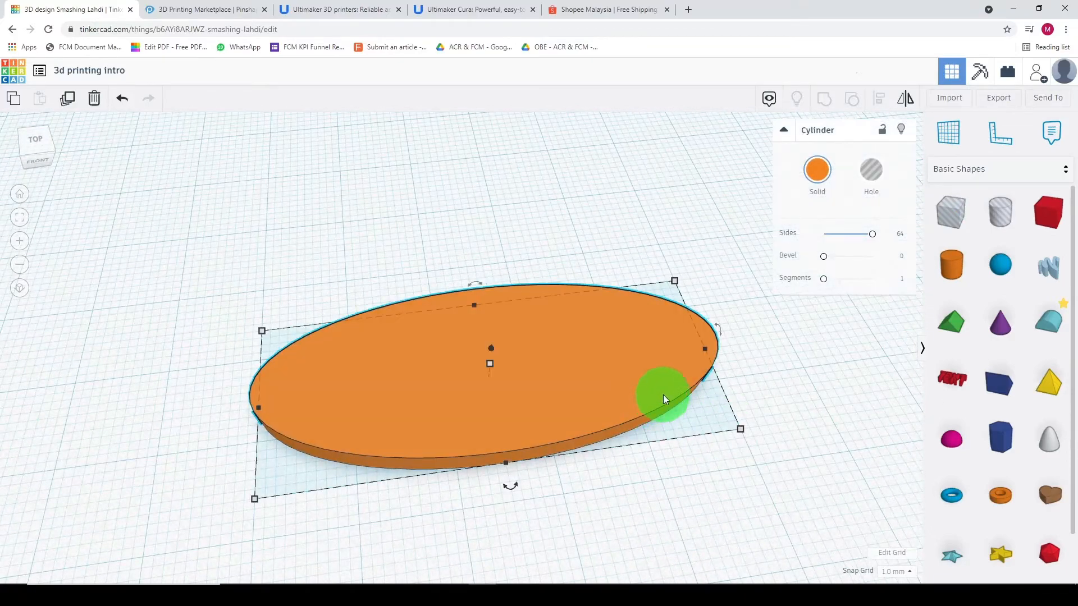
Copy and paste the flat cylinder, and turn the copy into a hole.
{"action": "key", "text": "ctrl+c"}
{"action": "key", "text": "ctrl+v"}
{"action": "left_click", "coordinate": [818, 171]}
{"action": "left_click", "coordinate": [871, 169]}
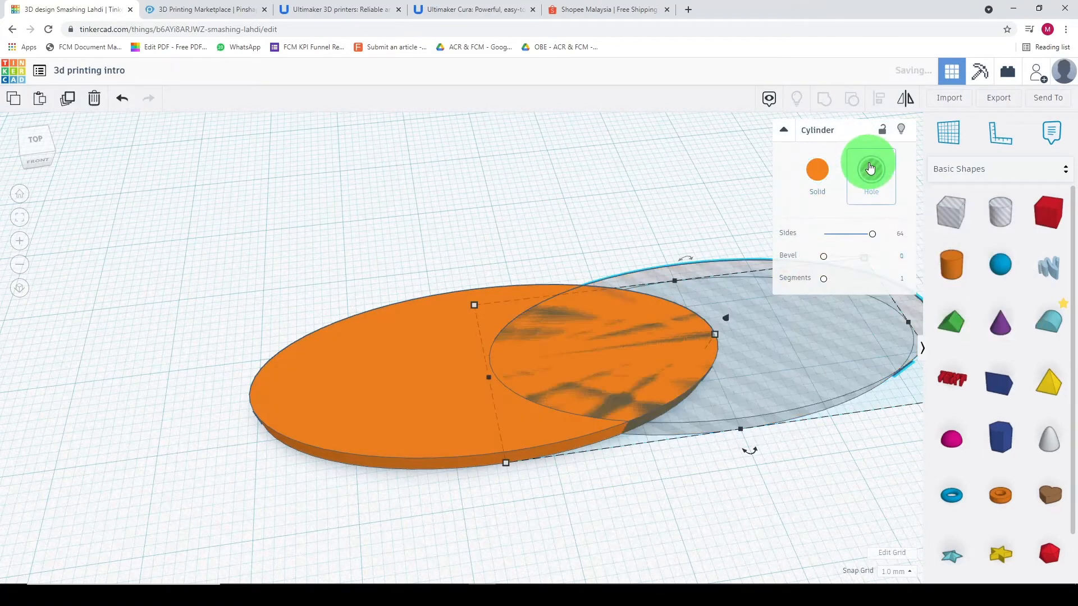
Resize the cylinder hole to 48 mm long and 18 mm wide.
{"action": "left_click", "coordinate": [789, 487]}
{"action": "left_click", "coordinate": [768, 404]}
{"action": "right_click_drag", "start_coordinate": [768, 404], "coordinate": [796, 420]}
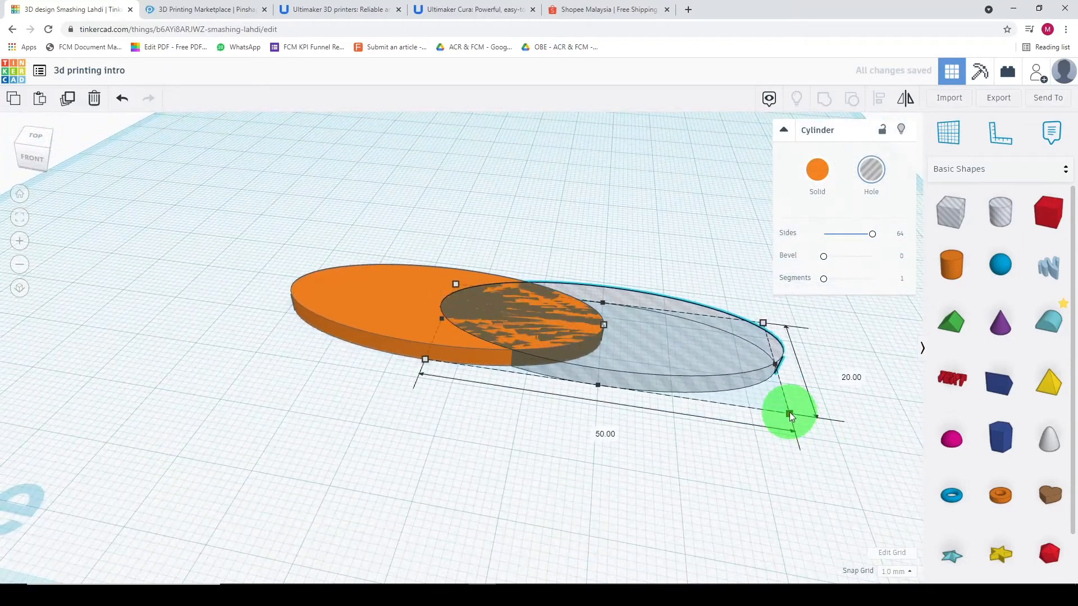
{"action": "left_click", "coordinate": [597, 443]}
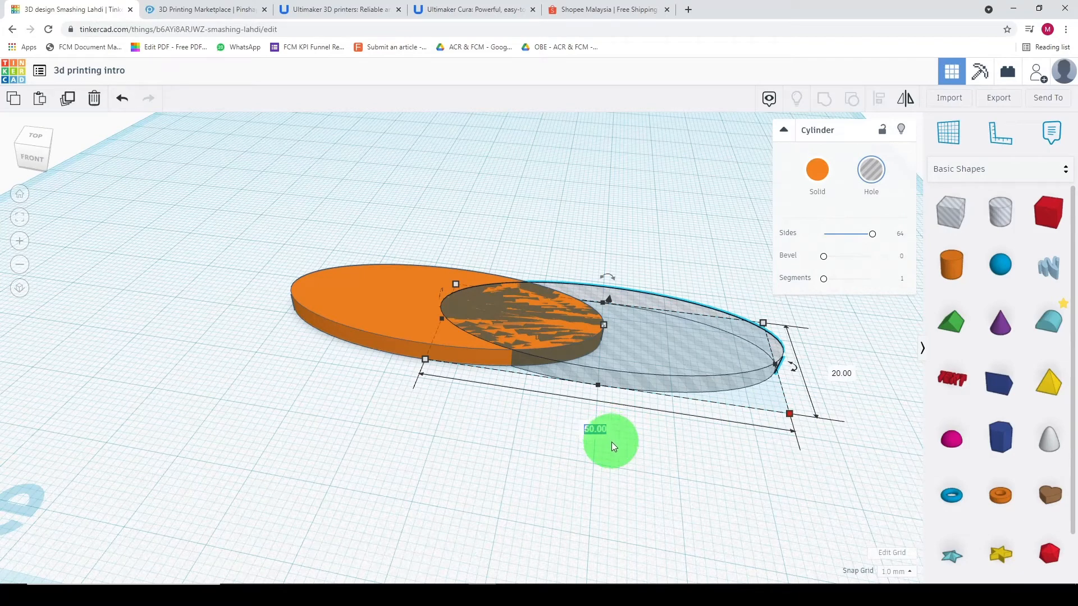
{"action": "key", "text": "Return"}
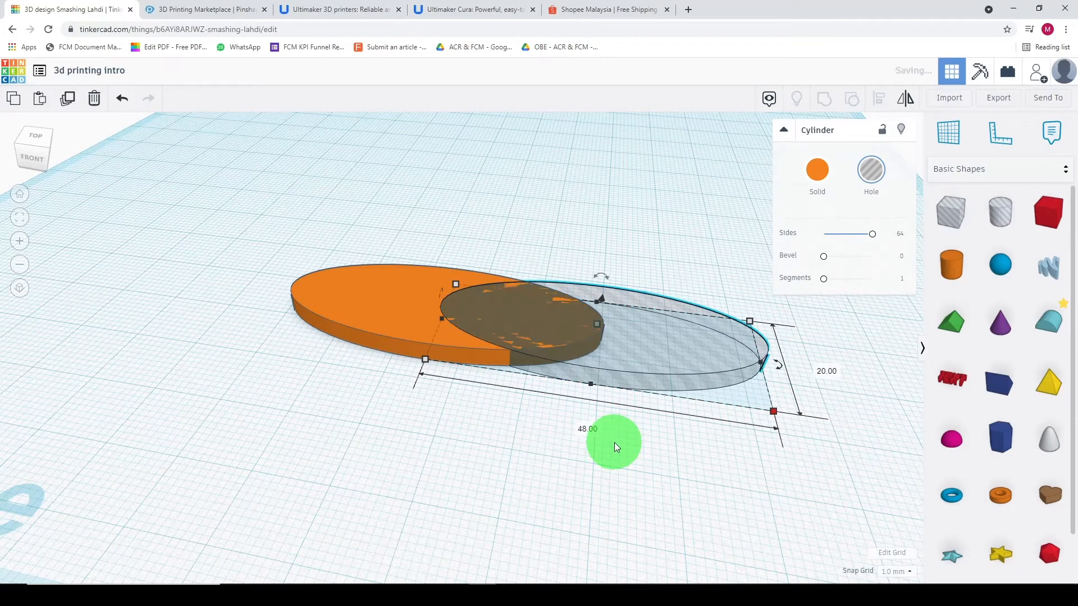
{"action": "left_click", "coordinate": [824, 373]}
{"action": "type", "text": "18"}
{"action": "key", "text": "Return"}
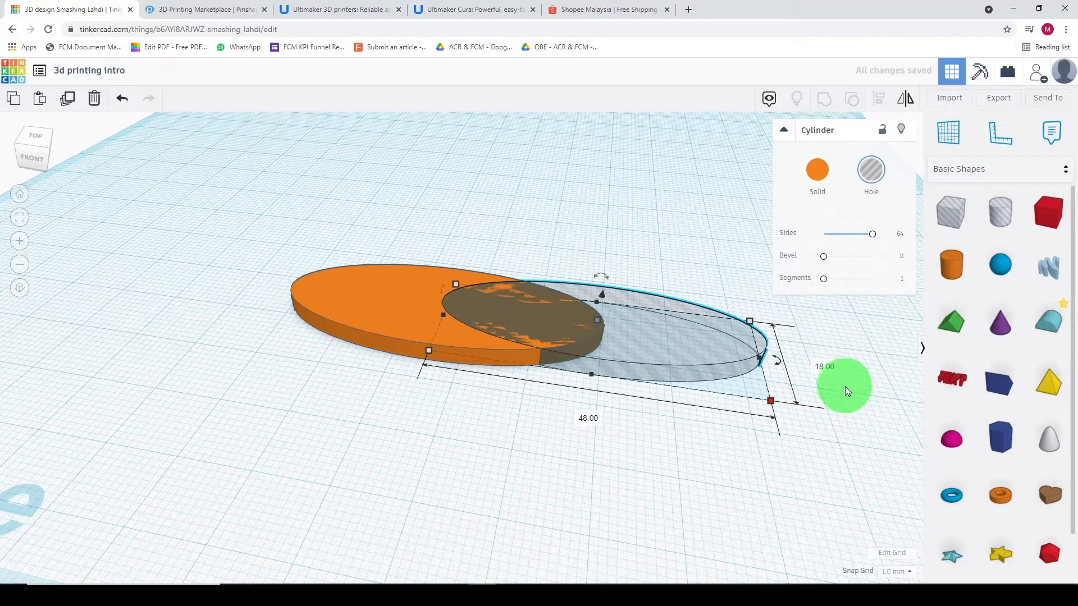
Raise the cylinder hole 2 mm above the workplane.
{"action": "right_click_drag", "start_coordinate": [710, 456], "coordinate": [678, 314]}
{"action": "left_click_drag", "start_coordinate": [620, 267], "coordinate": [630, 250]}
{"action": "left_click", "coordinate": [672, 375]}
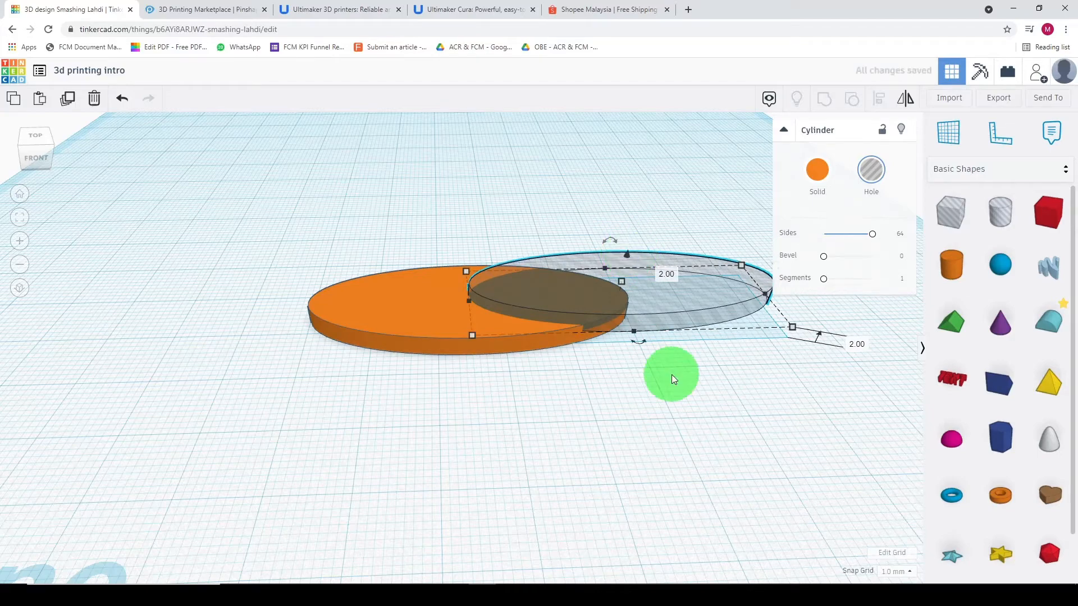
Align the solid cylinder and the hole on their centres along both length and width.
{"action": "right_click_drag", "start_coordinate": [504, 231], "coordinate": [481, 248]}
{"action": "left_click_drag", "start_coordinate": [137, 210], "coordinate": [856, 558]}
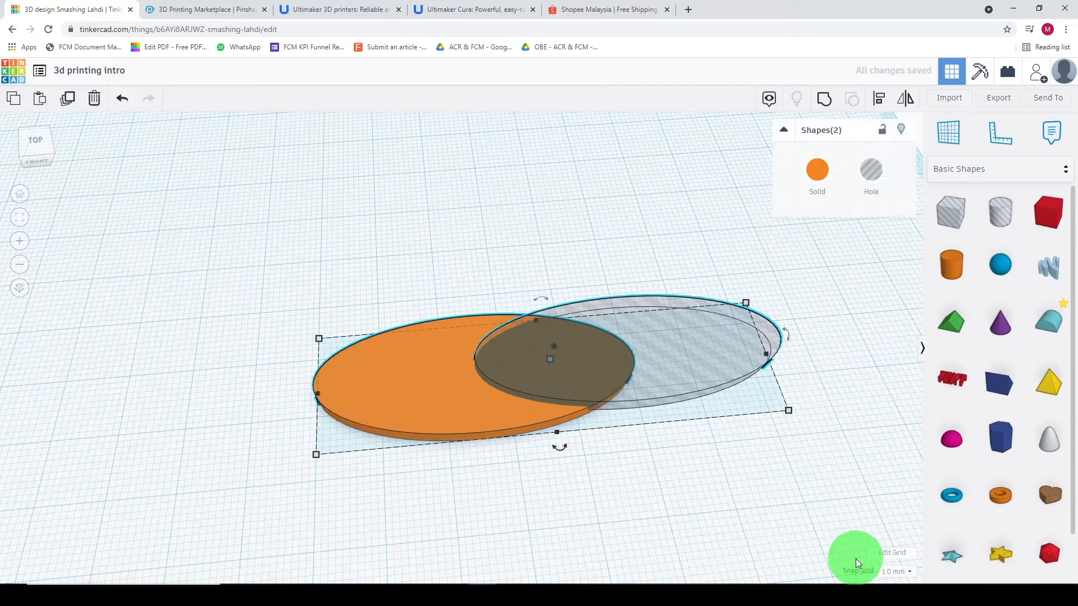
{"action": "left_click", "coordinate": [879, 98]}
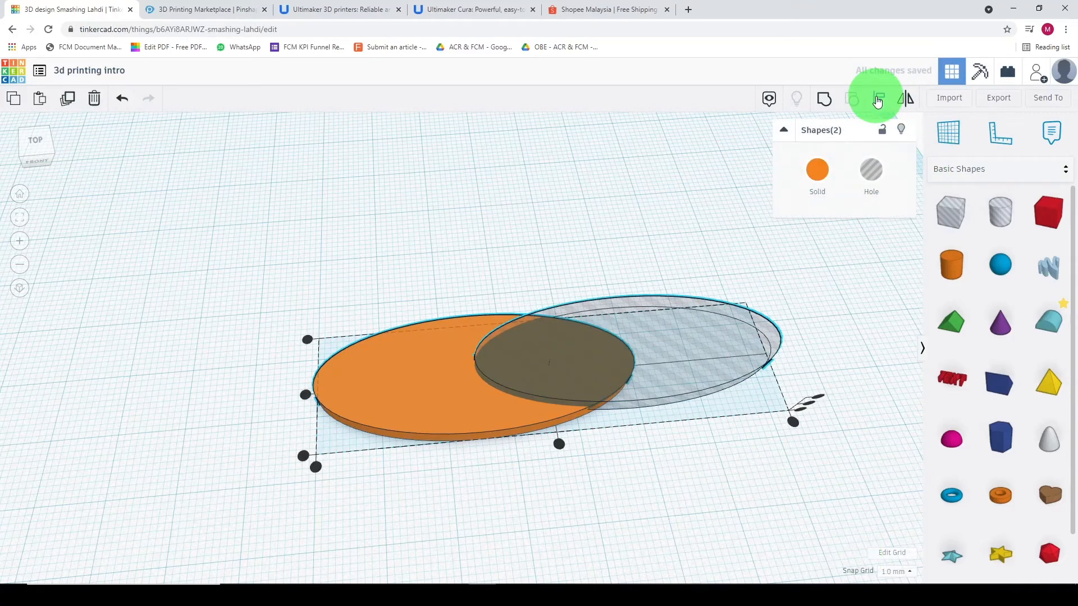
{"action": "left_click", "coordinate": [558, 445]}
{"action": "left_click", "coordinate": [378, 388]}
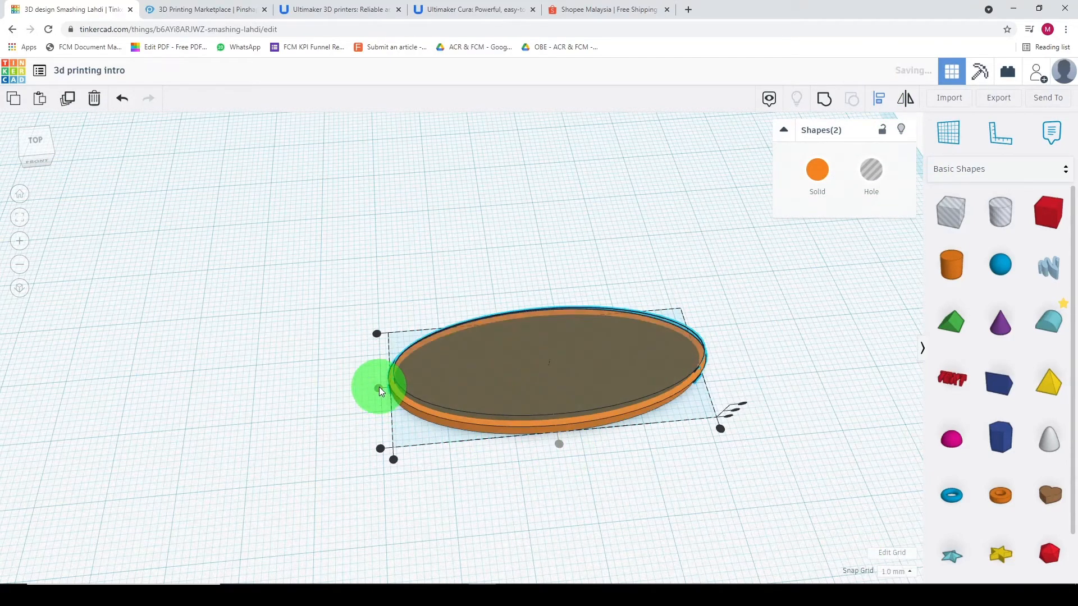
Group the solid cylinder with the hole to cut a shallow recess with a raised rim.
{"action": "right_click_drag", "start_coordinate": [544, 441], "coordinate": [399, 304]}
{"action": "left_click_drag", "start_coordinate": [325, 250], "coordinate": [872, 517]}
{"action": "right_click_drag", "start_coordinate": [802, 494], "coordinate": [757, 441]}
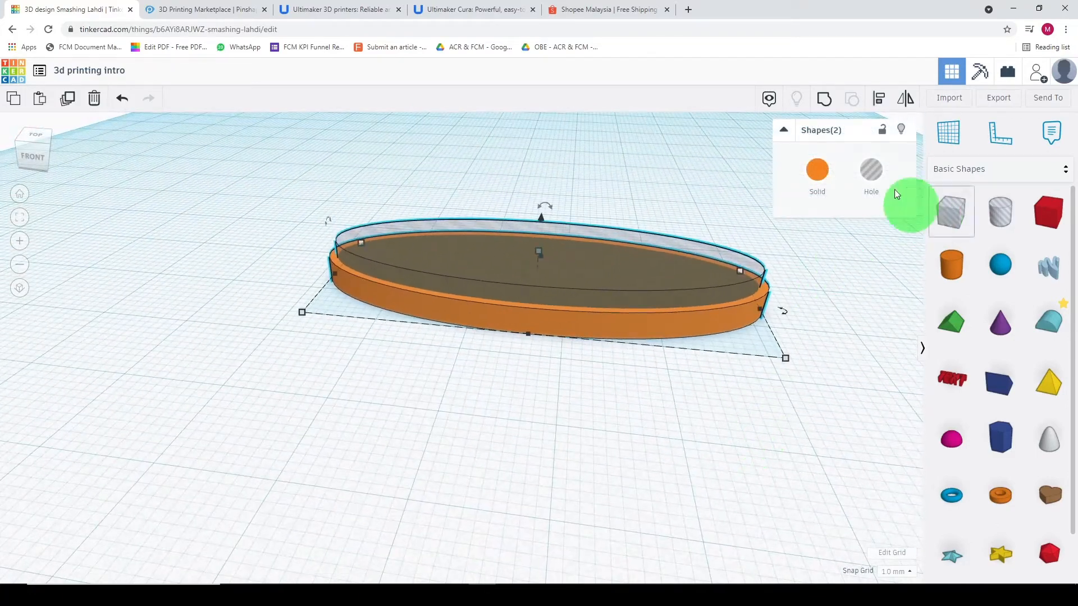
{"action": "left_click", "coordinate": [825, 107]}
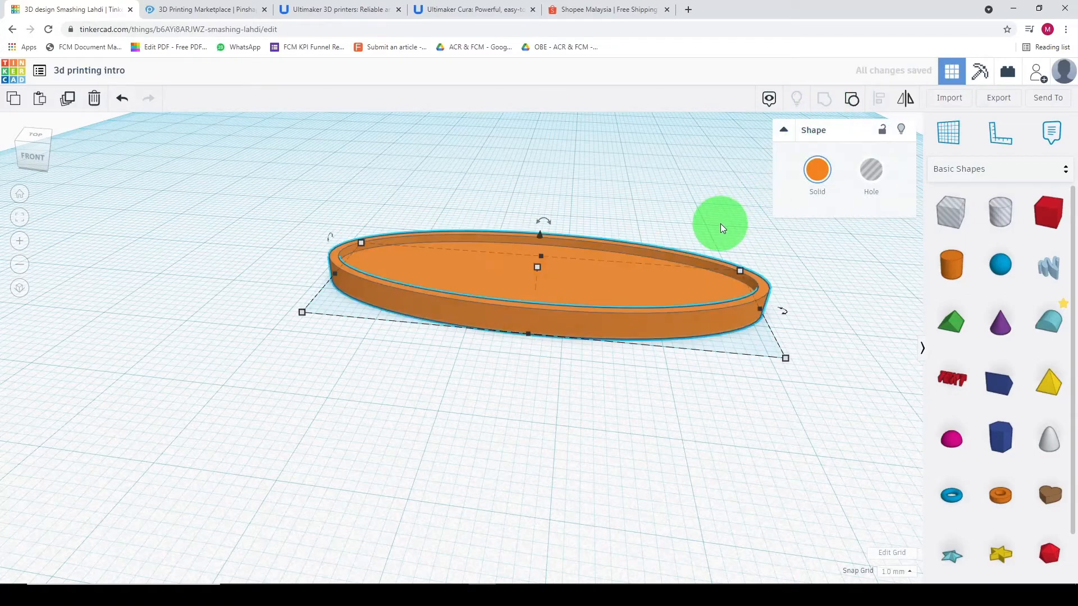
{"action": "left_click", "coordinate": [670, 181]}
Place a new cylinder hole over the left end of the recessed oval plate.
{"action": "right_click_drag", "start_coordinate": [679, 188], "coordinate": [743, 267]}
{"action": "middle_click_drag", "start_coordinate": [831, 372], "coordinate": [682, 373]}
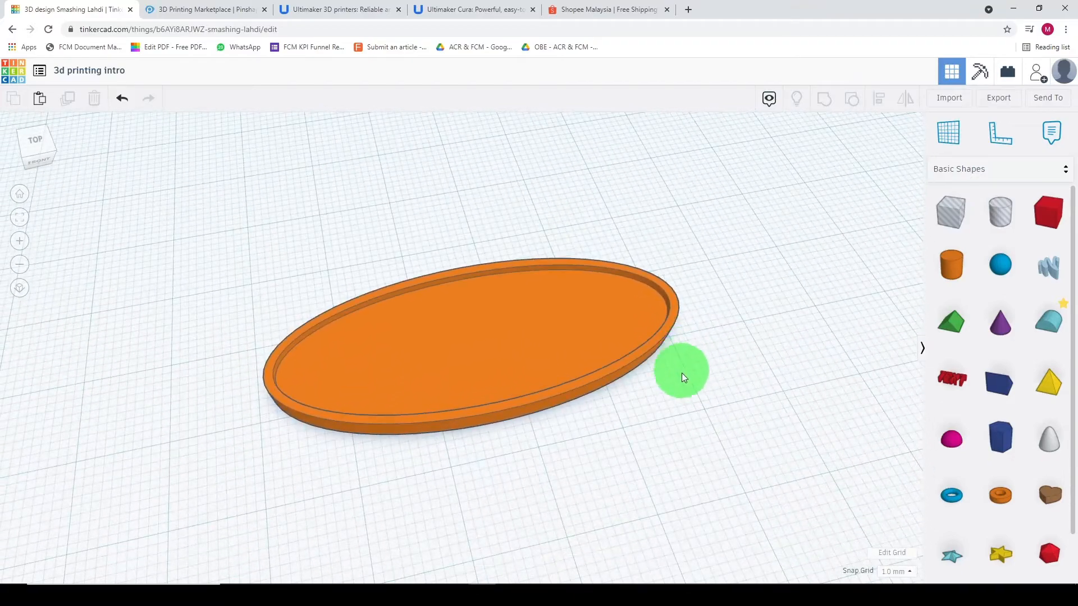
{"action": "scroll", "coordinate": [682, 375], "scroll_direction": "up", "scroll_amount": 3}
{"action": "right_click_drag", "start_coordinate": [682, 373], "coordinate": [741, 383]}
{"action": "middle_click_drag", "start_coordinate": [741, 380], "coordinate": [764, 393]}
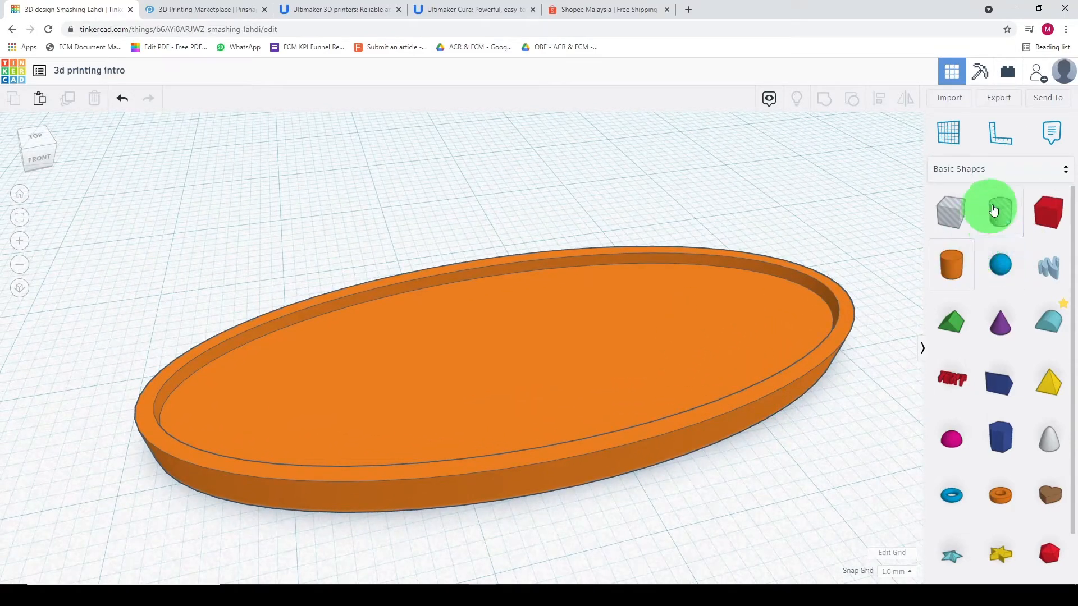
{"action": "left_click_drag", "start_coordinate": [999, 211], "coordinate": [370, 415]}
{"action": "scroll", "coordinate": [484, 448], "scroll_direction": "down", "scroll_amount": 3}
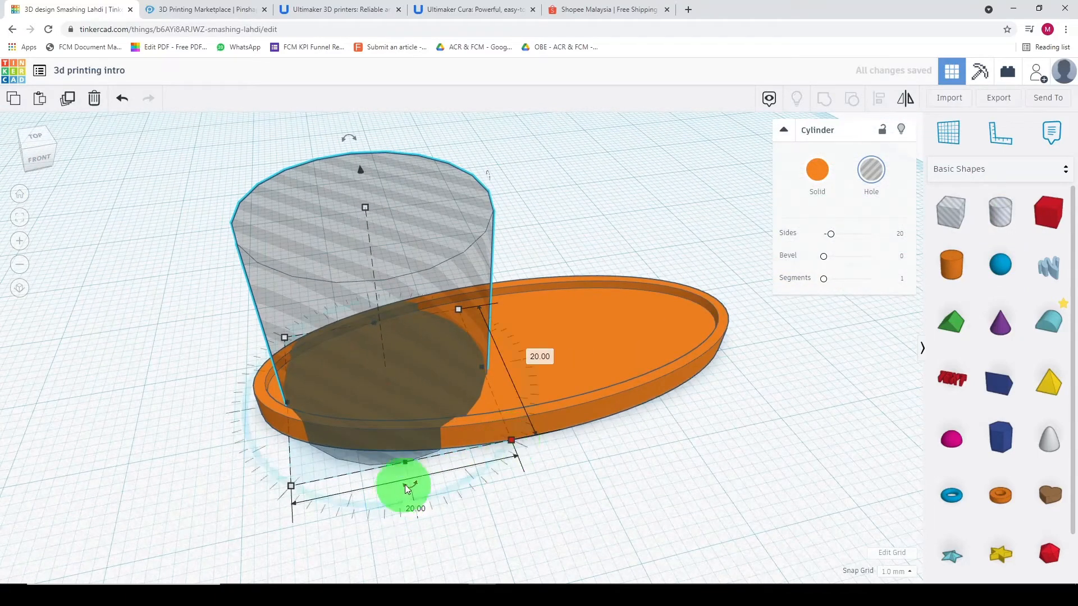
Set the new cylinder hole's length and width to 2 mm each.
{"action": "left_click", "coordinate": [418, 507]}
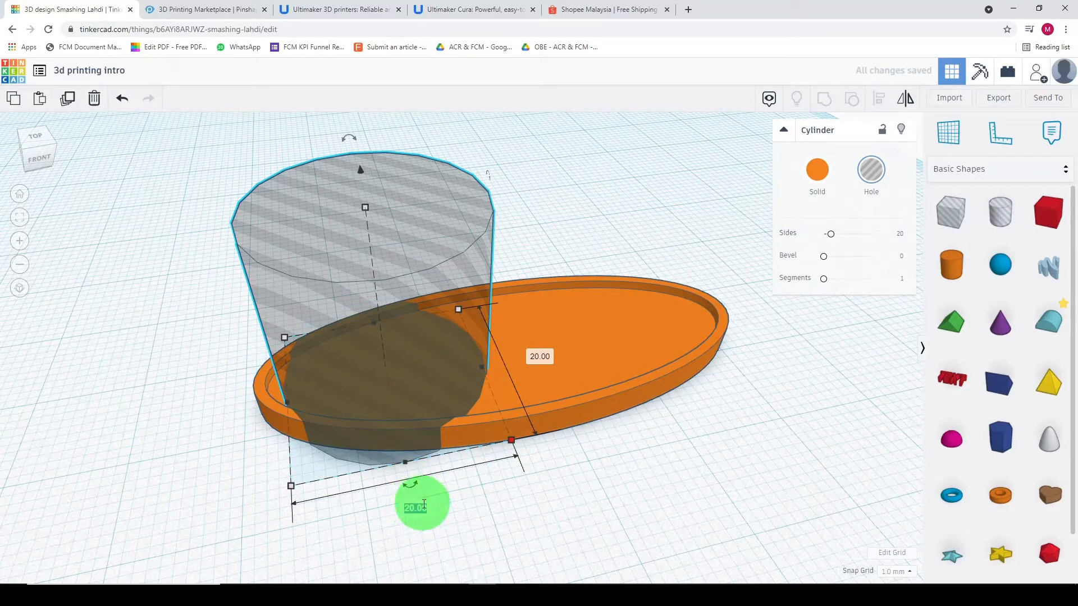
{"action": "type", "text": "2"}
{"action": "key", "text": "Return"}
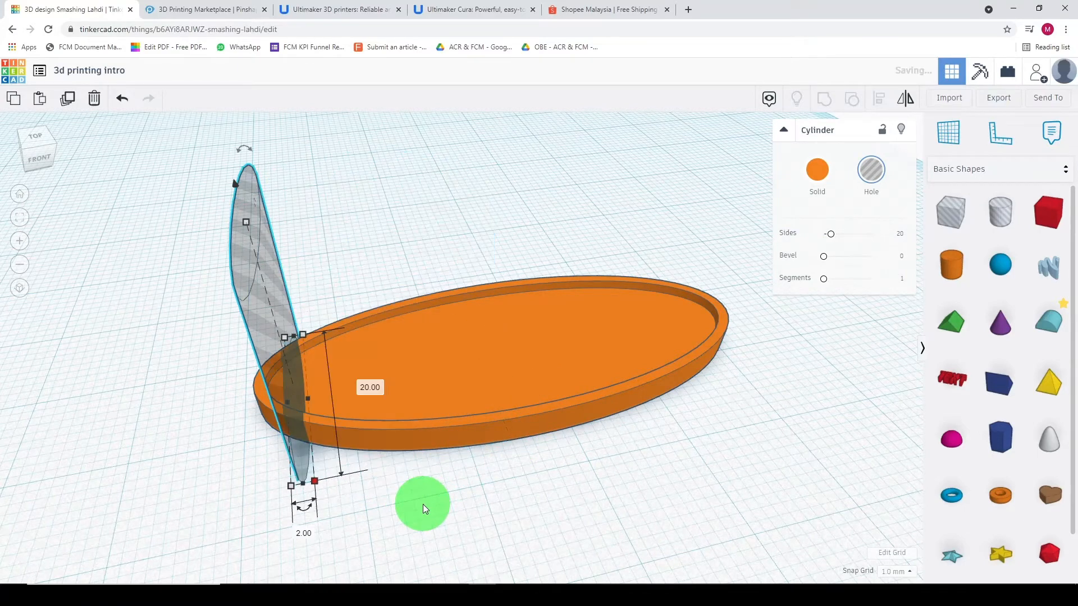
{"action": "left_click", "coordinate": [375, 389]}
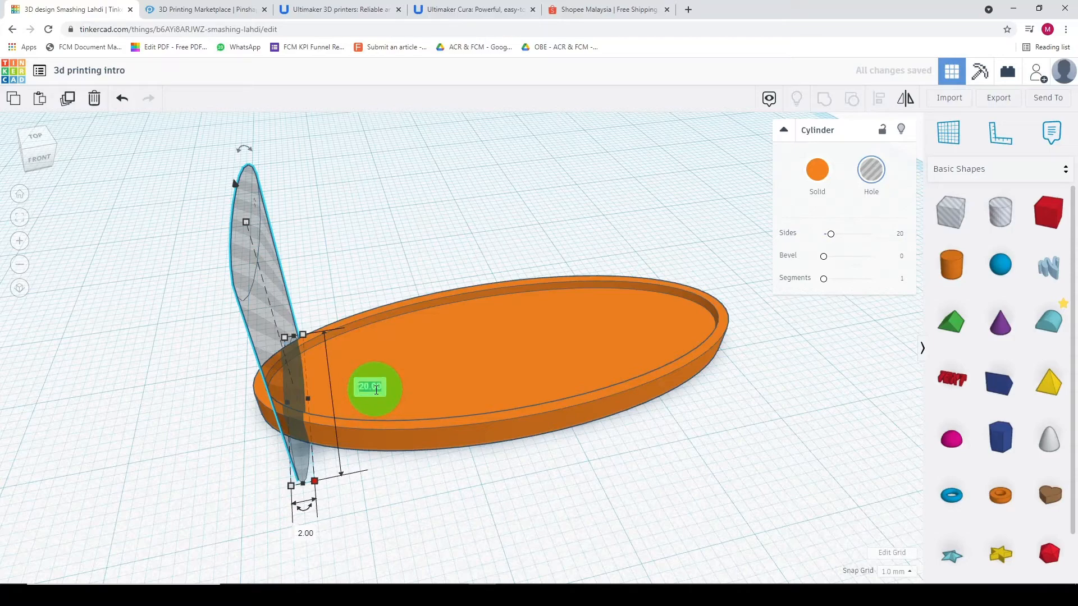
{"action": "type", "text": "2"}
{"action": "key", "text": "Return"}
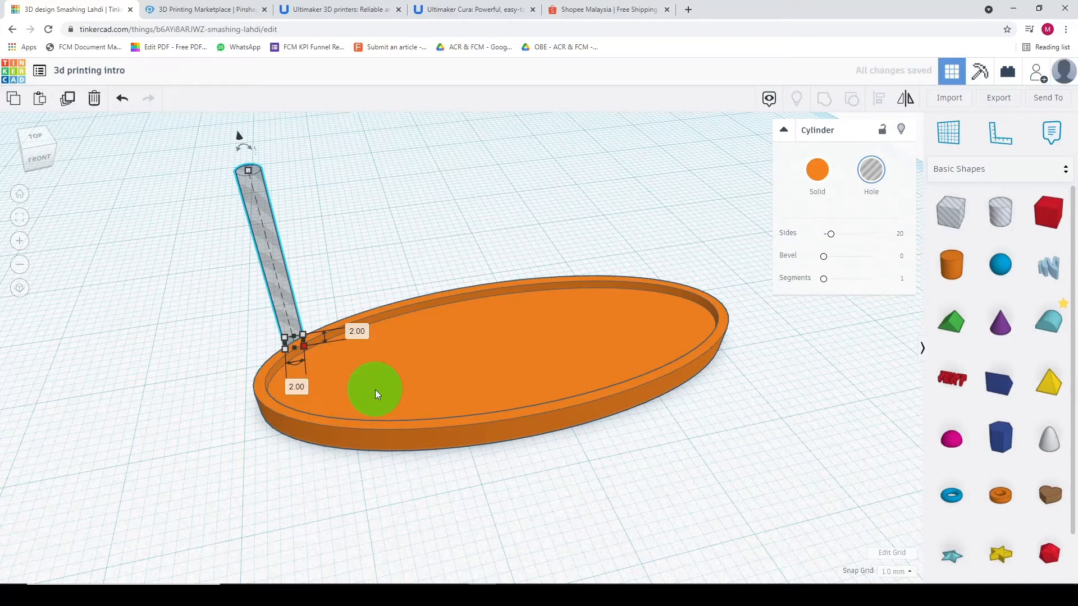
Align the small cylinder hole with the plate's centreline across its width.
{"action": "left_click", "coordinate": [403, 289]}
{"action": "right_click_drag", "start_coordinate": [403, 289], "coordinate": [368, 356]}
{"action": "left_click_drag", "start_coordinate": [140, 193], "coordinate": [614, 544]}
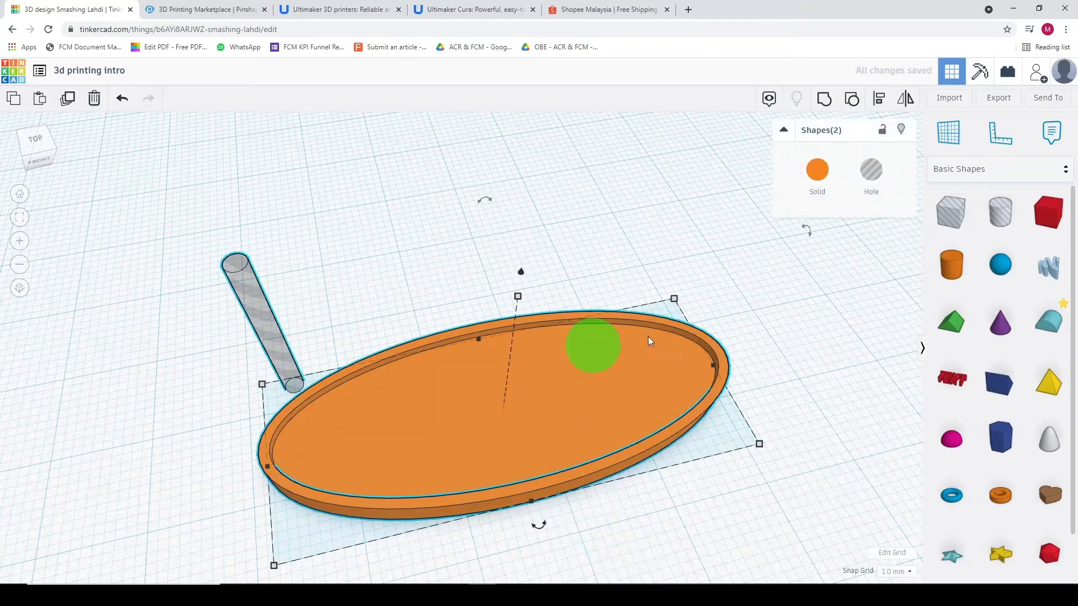
{"action": "left_click", "coordinate": [879, 98]}
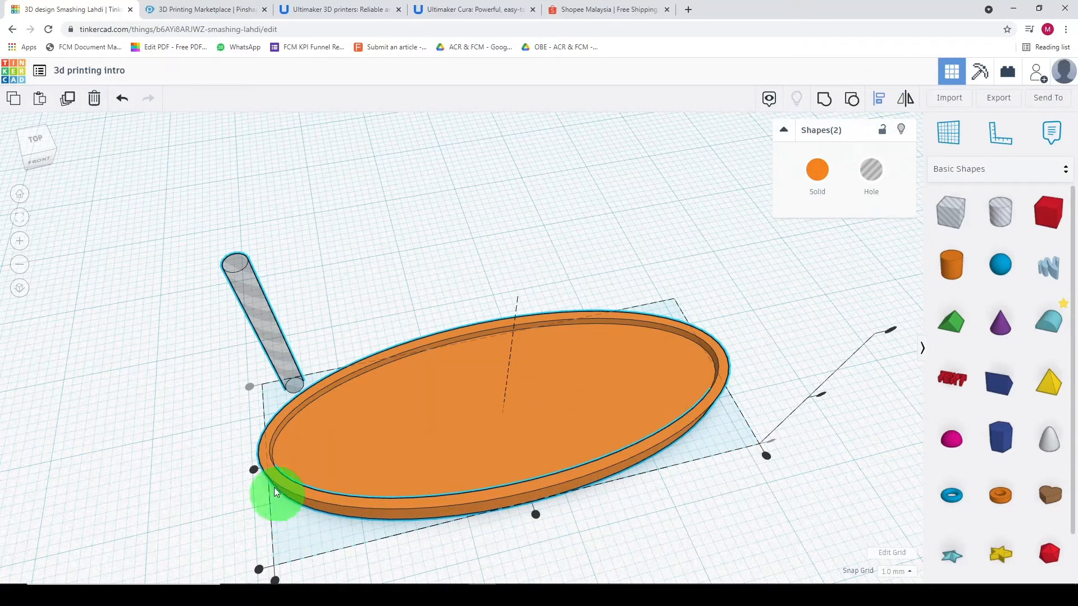
{"action": "left_click", "coordinate": [254, 469]}
{"action": "left_click", "coordinate": [393, 476]}
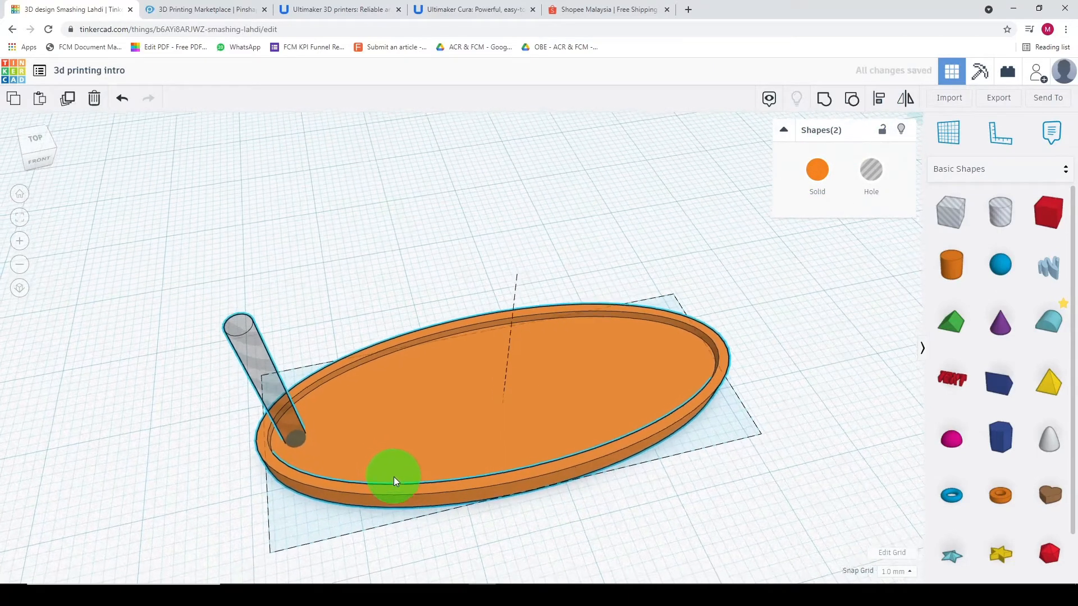
Lower the small cylinder hole to 4 mm below the workplane so it passes through the plate.
{"action": "left_click", "coordinate": [218, 520]}
{"action": "mouse_move", "coordinate": [234, 515]}
{"action": "right_mouse_down"}
{"action": "mouse_move", "coordinate": [240, 445]}
{"action": "mouse_move", "coordinate": [236, 512]}
{"action": "right_mouse_up"}
{"action": "left_click", "coordinate": [281, 337]}
{"action": "left_click_drag", "start_coordinate": [249, 205], "coordinate": [263, 253]}
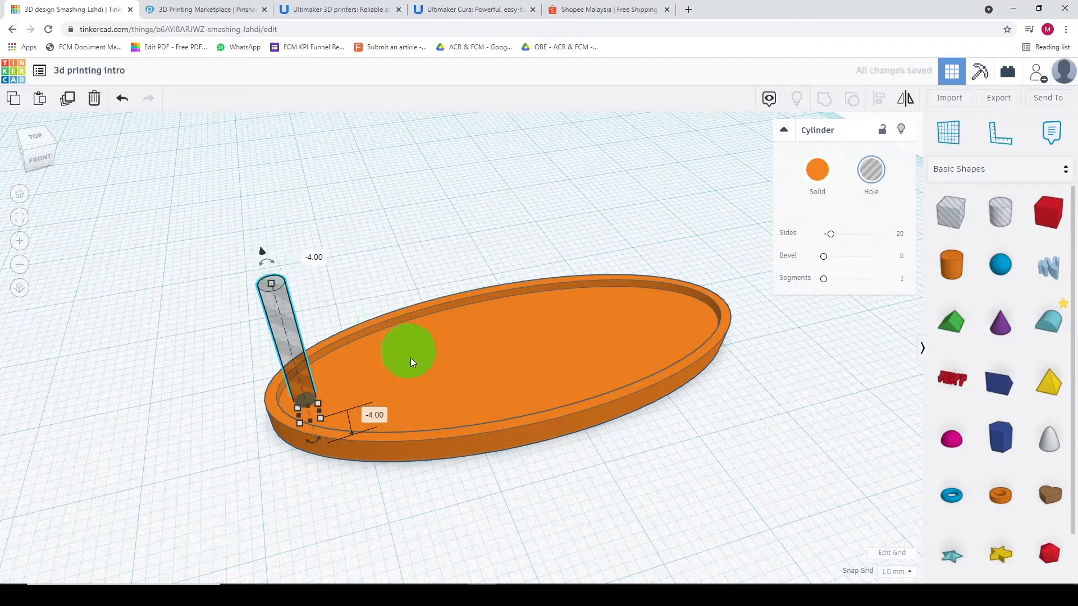
{"action": "left_click", "coordinate": [386, 296]}
Group the small cylinder hole with the plate to cut a keyring hole at its left end.
{"action": "right_click_drag", "start_coordinate": [385, 318], "coordinate": [292, 334]}
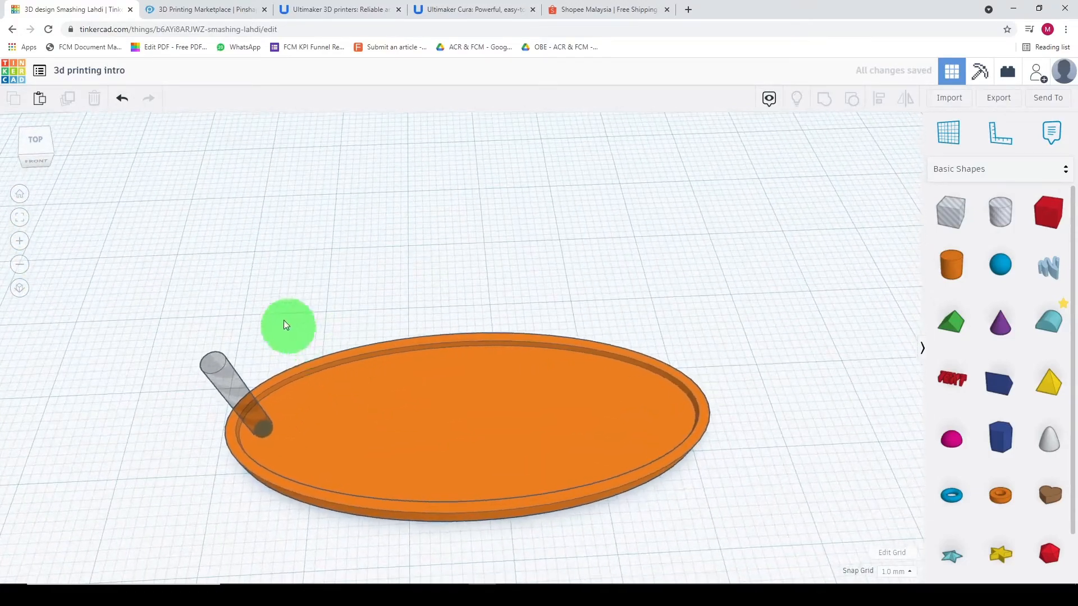
{"action": "left_click_drag", "start_coordinate": [174, 319], "coordinate": [785, 531]}
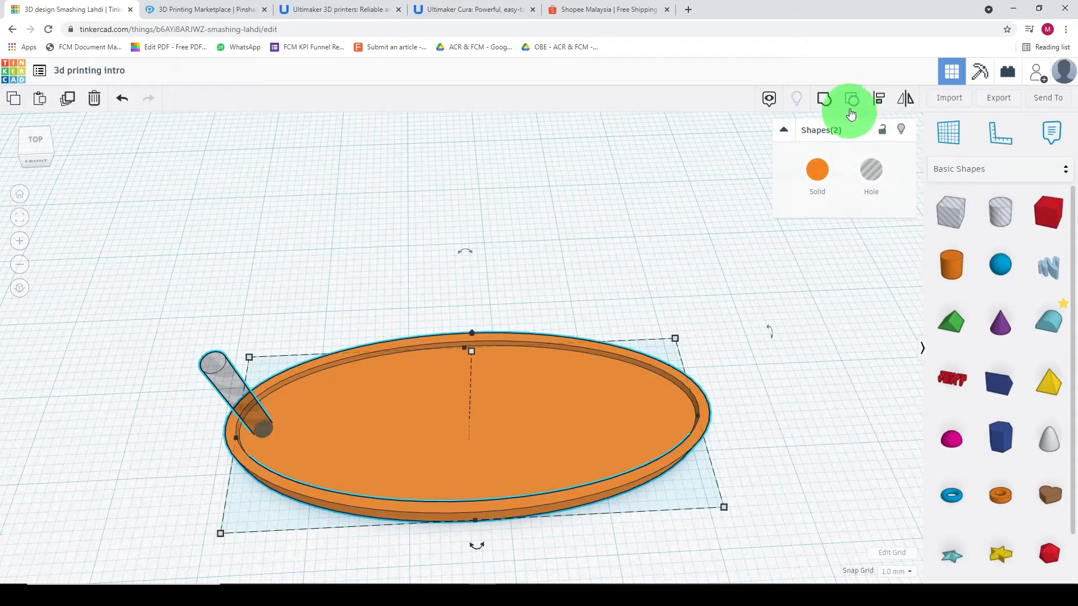
{"action": "left_click", "coordinate": [824, 98]}
{"action": "left_click", "coordinate": [497, 277]}
Add a text shape to the workplane behind the oval plate.
{"action": "right_click_drag", "start_coordinate": [507, 366], "coordinate": [1075, 307]}
{"action": "scroll", "coordinate": [1044, 393], "scroll_direction": "down", "scroll_amount": 2}
{"action": "scroll", "coordinate": [1042, 415], "scroll_direction": "up", "scroll_amount": 2}
{"action": "left_click_drag", "start_coordinate": [960, 378], "coordinate": [508, 284]}
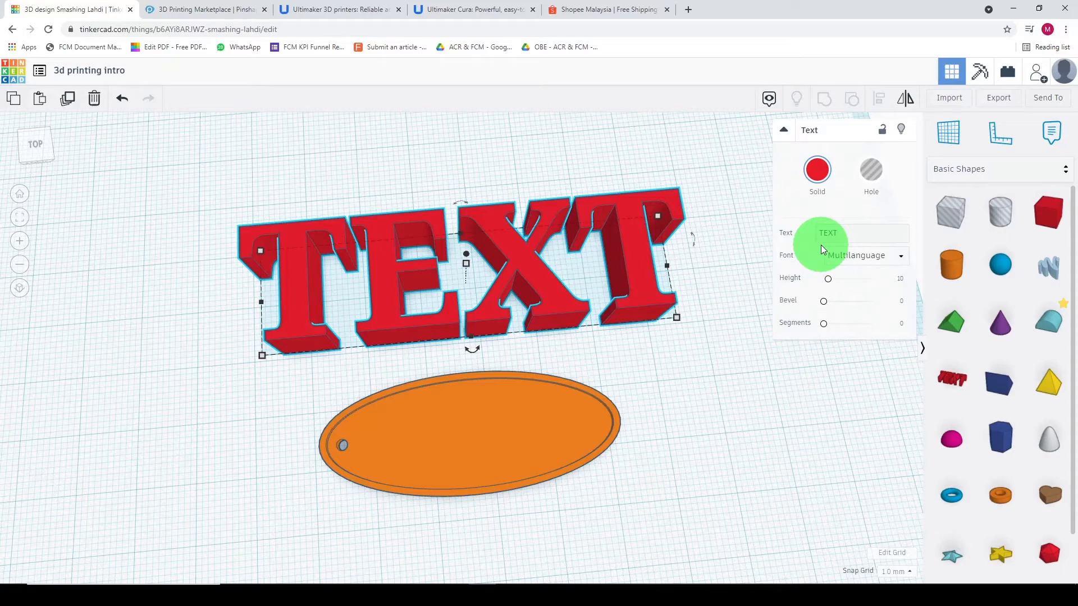
Change the wording of the text shape to "gbum".
{"action": "left_click", "coordinate": [851, 234]}
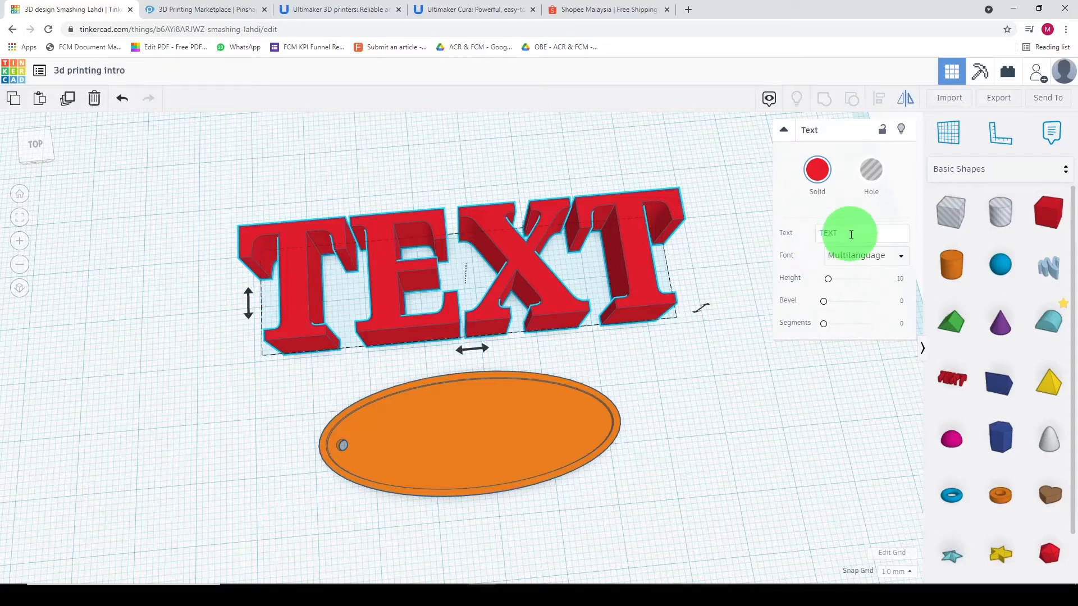
{"action": "left_click_drag", "start_coordinate": [853, 234], "coordinate": [811, 234]}
{"action": "key", "text": "f"}
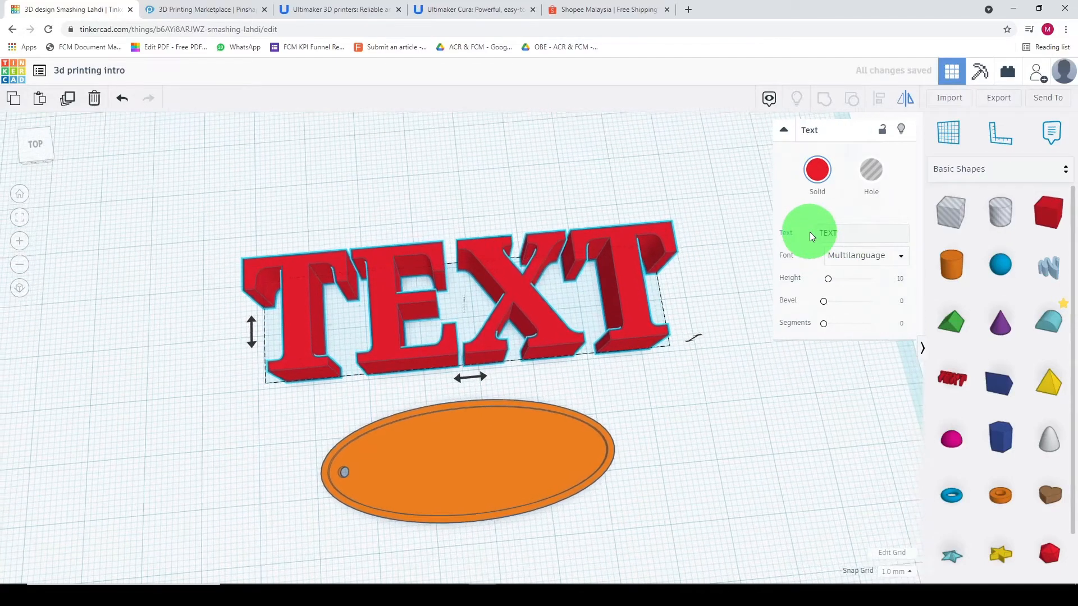
{"action": "left_click_drag", "start_coordinate": [841, 239], "coordinate": [841, 233]}
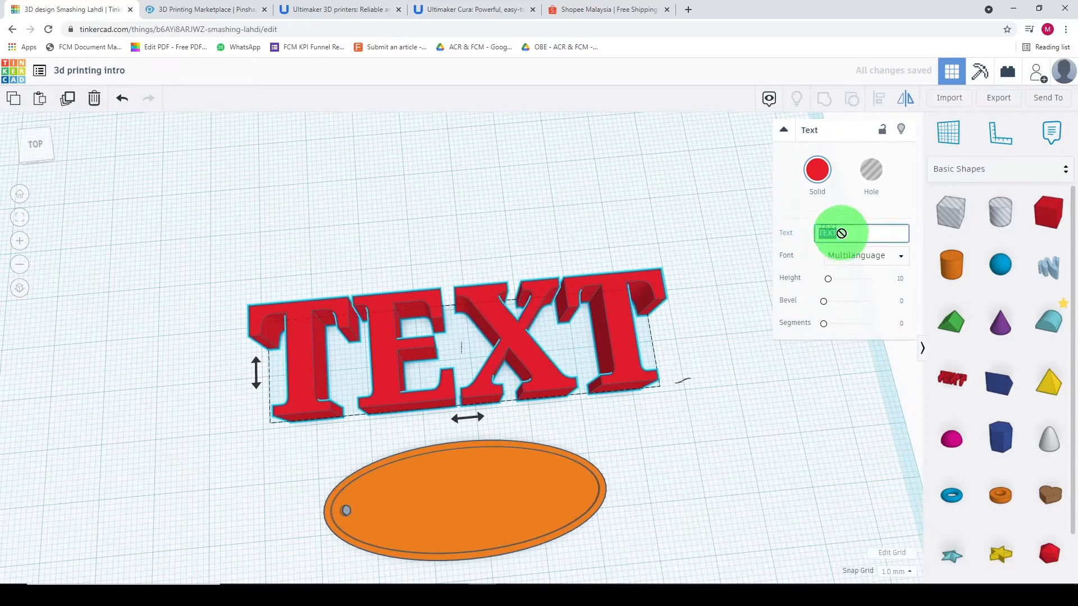
{"action": "type", "text": "gbum"}
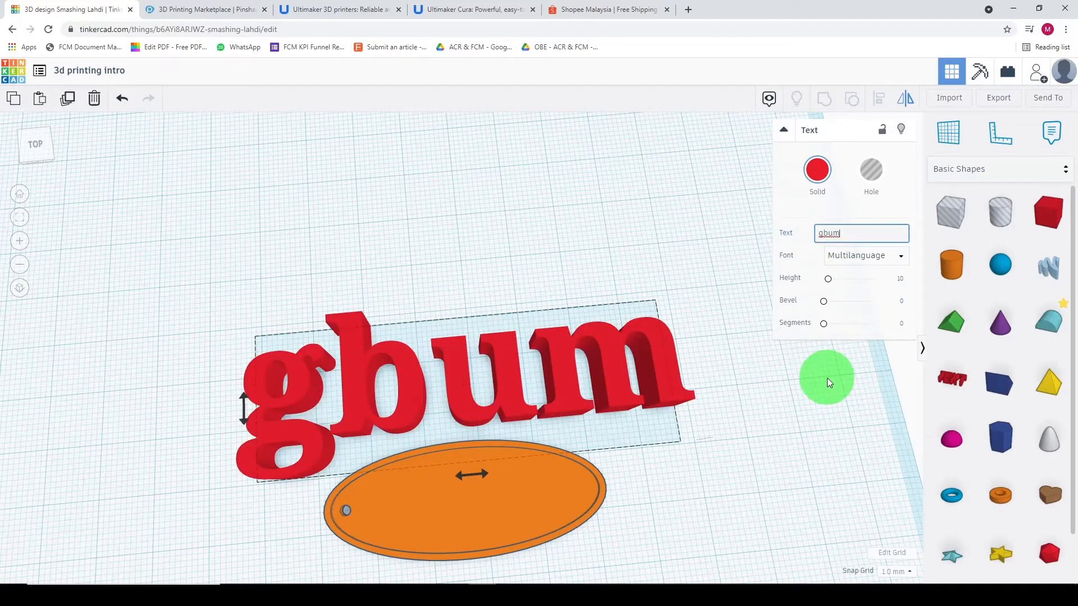
{"action": "left_click", "coordinate": [827, 378]}
Try the Sans, Sans Mono and Serif fonts on the text, and return it to Multilanguage.
{"action": "left_click", "coordinate": [669, 390]}
{"action": "left_click", "coordinate": [897, 263]}
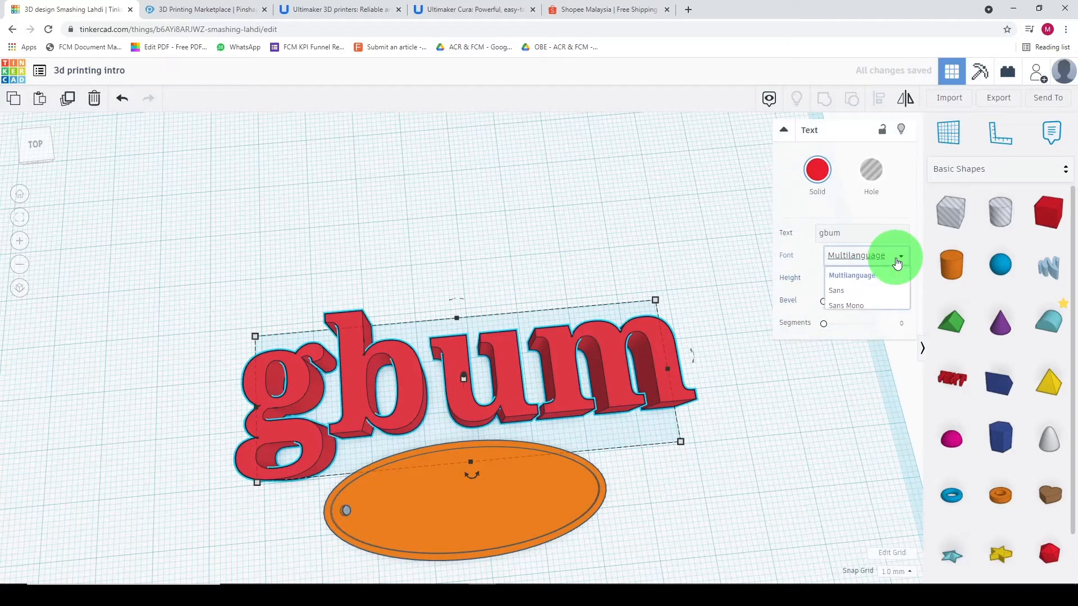
{"action": "left_click", "coordinate": [861, 292]}
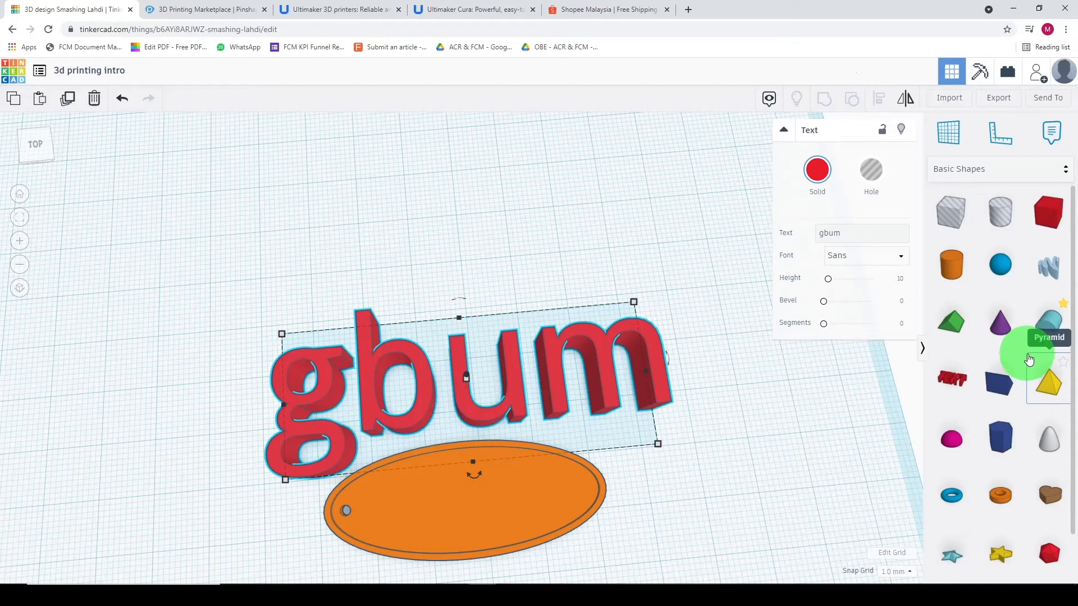
{"action": "left_click", "coordinate": [893, 257]}
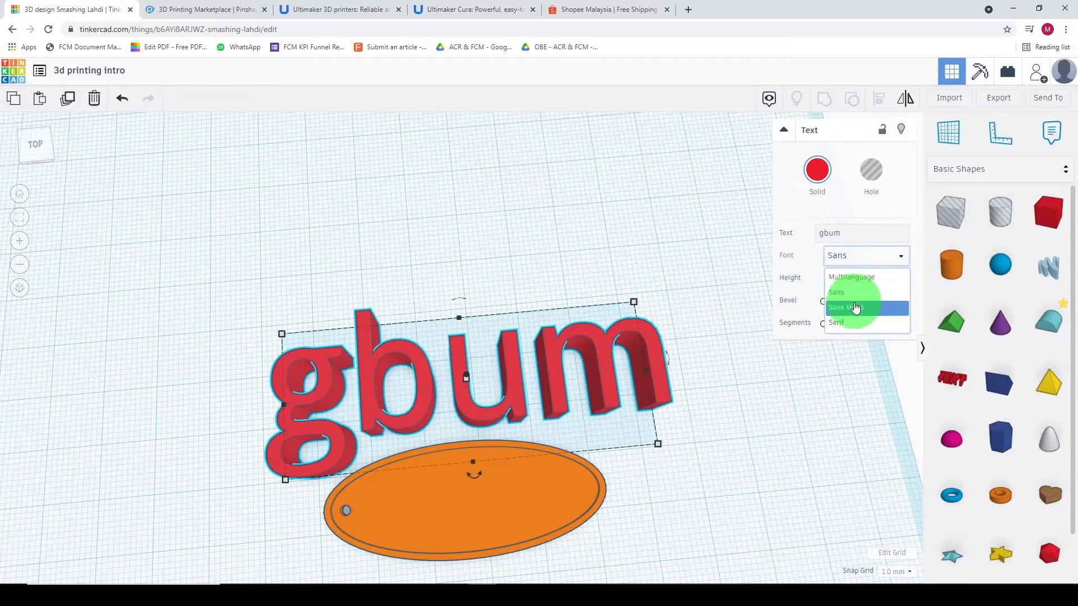
{"action": "left_click", "coordinate": [854, 308]}
{"action": "left_click", "coordinate": [900, 260]}
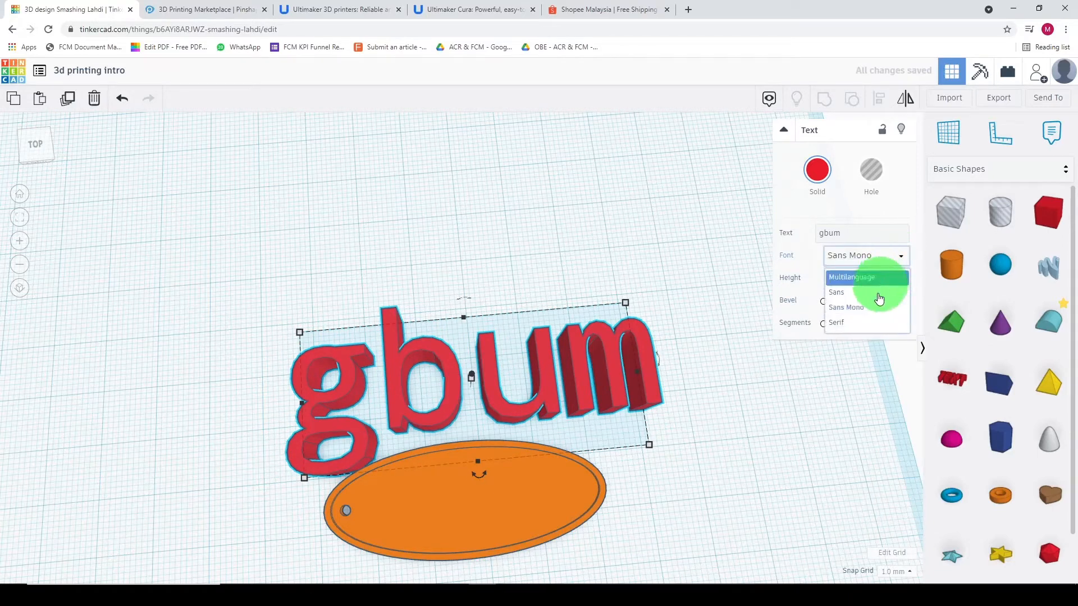
{"action": "left_click", "coordinate": [870, 315]}
{"action": "left_click", "coordinate": [896, 256]}
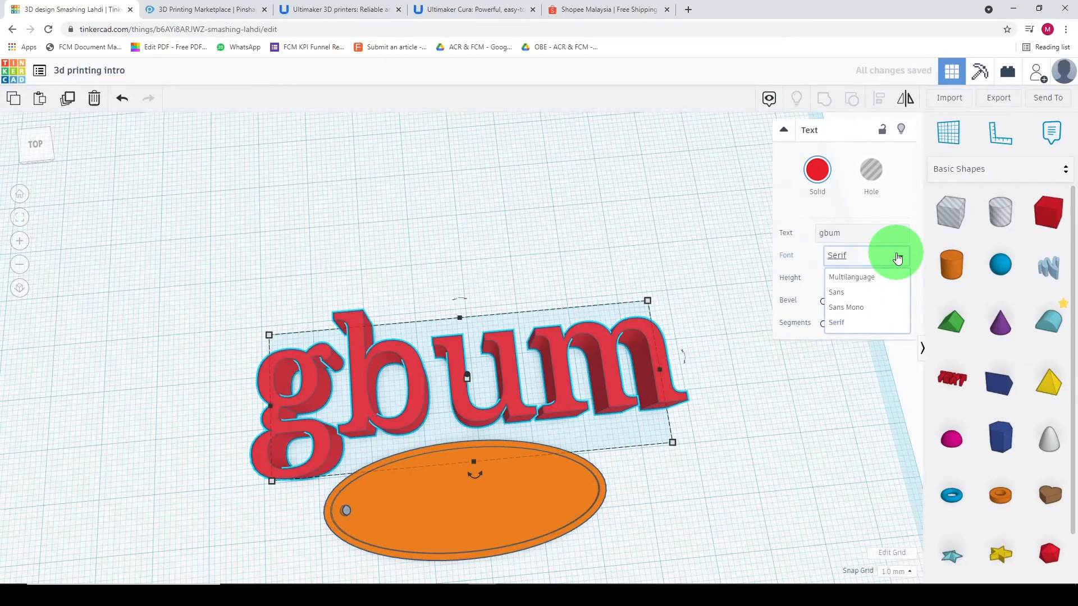
{"action": "left_click", "coordinate": [882, 286]}
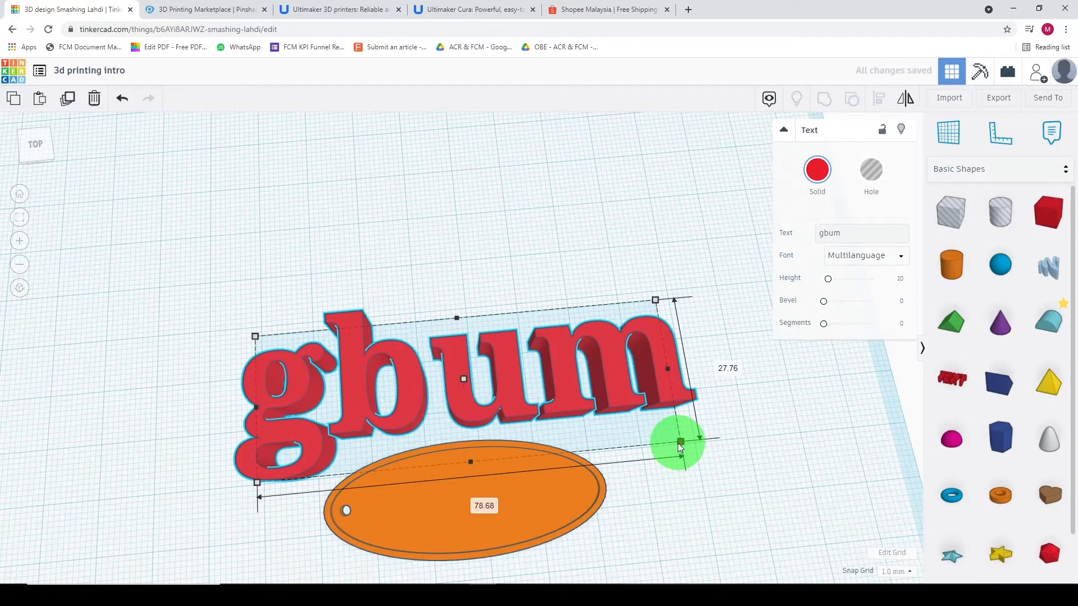
Shrink the "gbum" text shape and move it onto the recessed face of the oval plate.
{"action": "left_click_drag", "start_coordinate": [681, 444], "coordinate": [392, 371]}
{"action": "left_click_drag", "start_coordinate": [344, 338], "coordinate": [483, 455]}
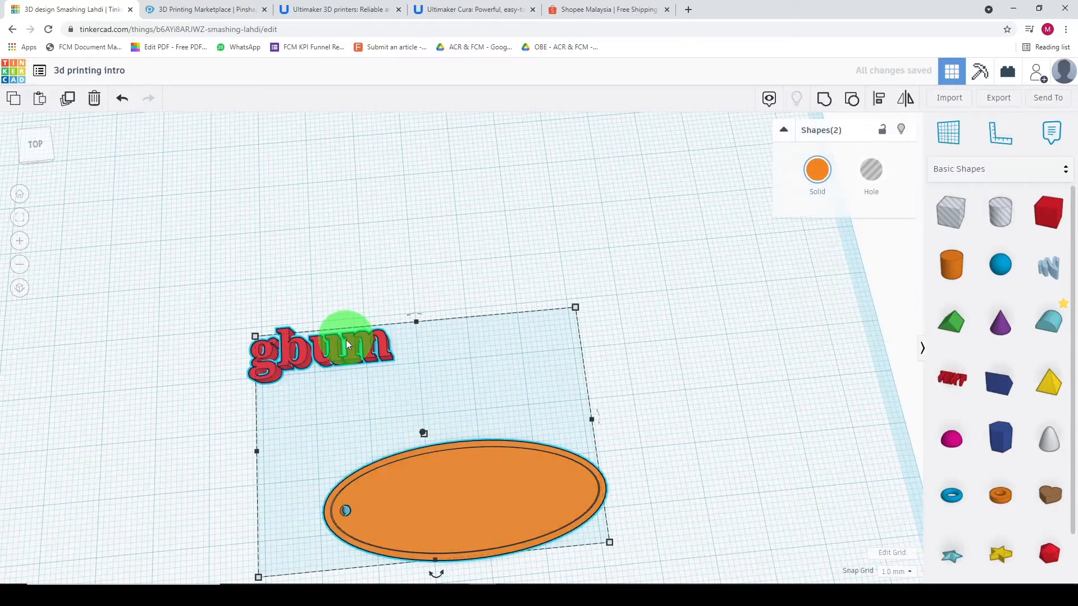
{"action": "left_click", "coordinate": [364, 312]}
{"action": "left_click_drag", "start_coordinate": [351, 345], "coordinate": [459, 476]}
{"action": "left_click", "coordinate": [325, 353]}
Enlarge the text to about 40 by 14 mm and position it so it fills the recessed face beside the keyring hole.
{"action": "right_click_drag", "start_coordinate": [547, 500], "coordinate": [508, 487]}
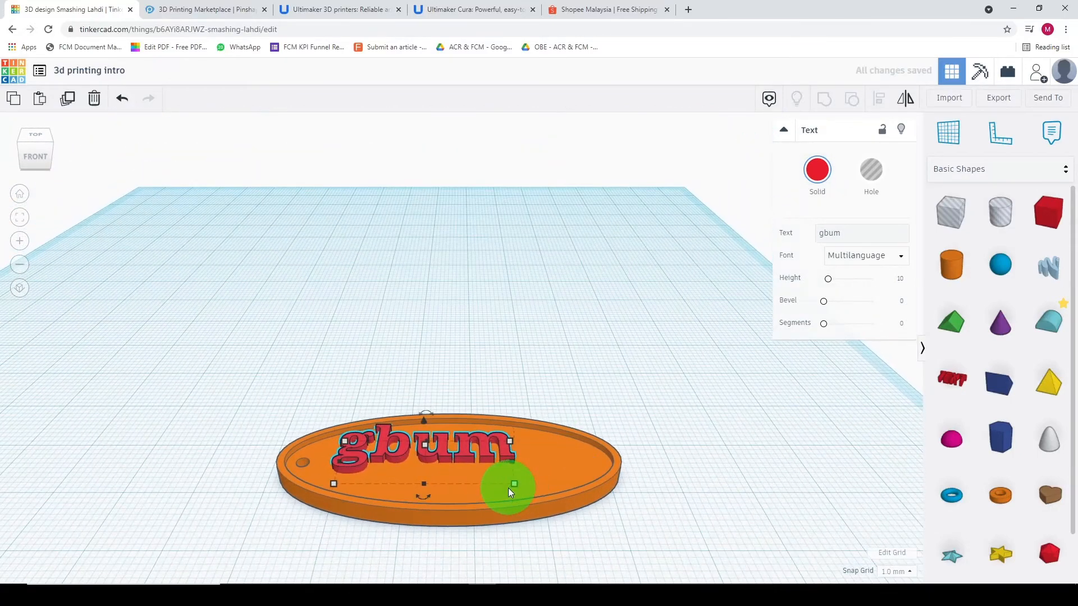
{"action": "left_click_drag", "start_coordinate": [514, 483], "coordinate": [578, 504]}
{"action": "right_click_drag", "start_coordinate": [599, 390], "coordinate": [498, 399]}
{"action": "mouse_move", "coordinate": [500, 401]}
{"action": "left_mouse_down"}
{"action": "mouse_move", "coordinate": [494, 408]}
{"action": "mouse_move", "coordinate": [491, 393]}
{"action": "left_mouse_up"}
{"action": "left_click_drag", "start_coordinate": [578, 423], "coordinate": [594, 426]}
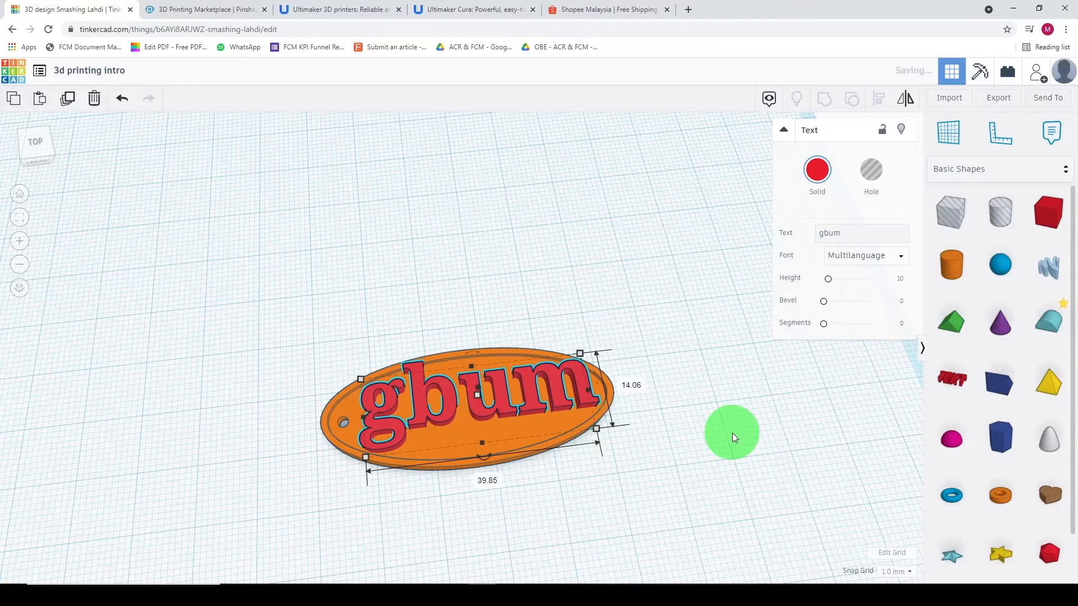
{"action": "left_click", "coordinate": [732, 433]}
Set the height of the "gbum" text shape to 2 mm.
{"action": "right_click_drag", "start_coordinate": [710, 459], "coordinate": [512, 389]}
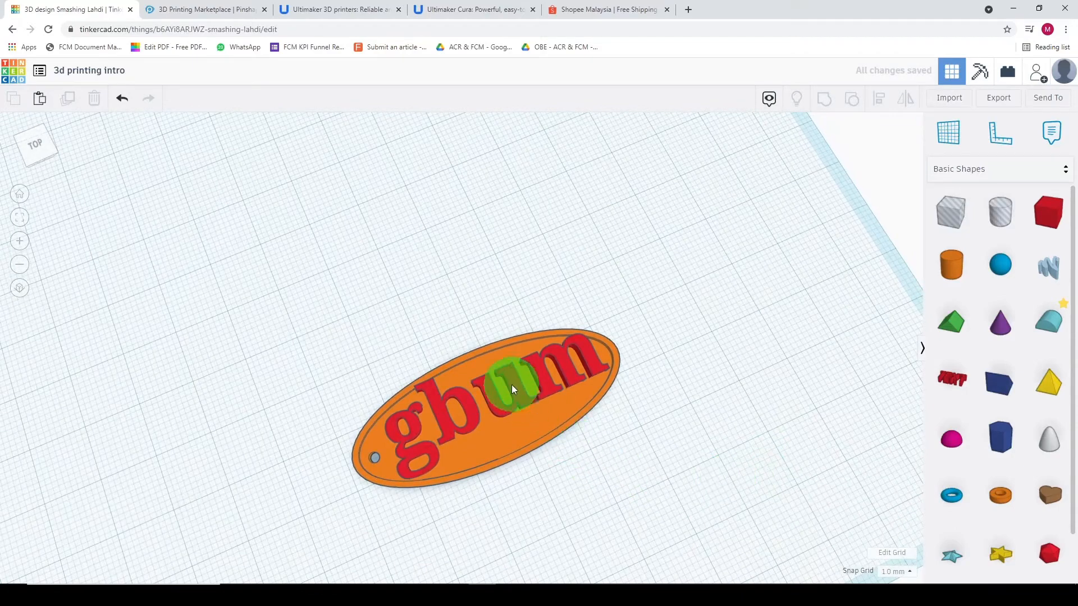
{"action": "left_click", "coordinate": [508, 402]}
{"action": "right_click_drag", "start_coordinate": [558, 419], "coordinate": [544, 372]}
{"action": "left_click", "coordinate": [530, 362]}
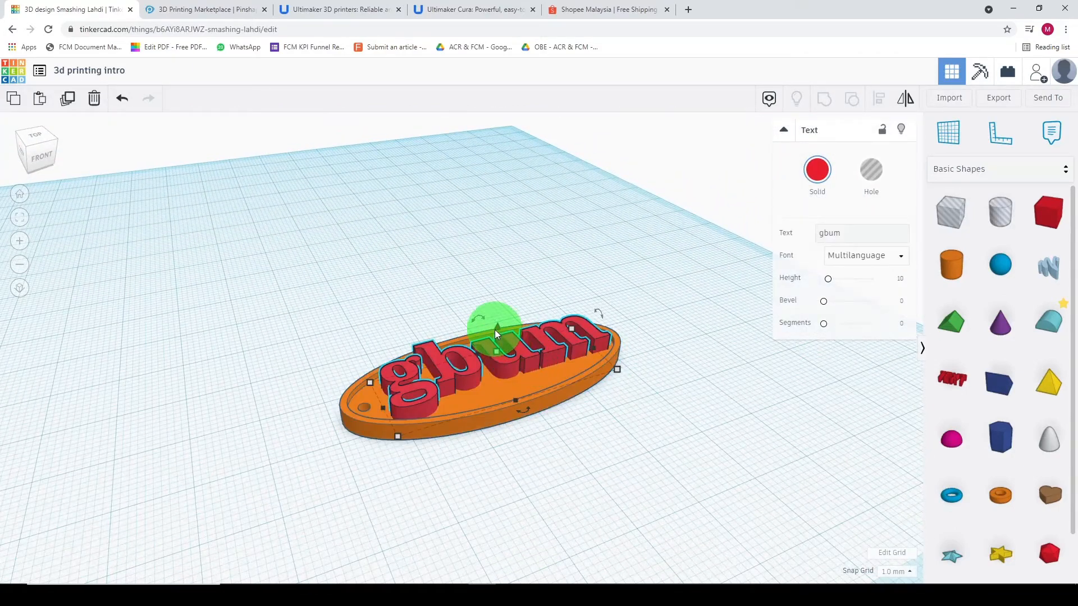
{"action": "left_click_drag", "start_coordinate": [494, 342], "coordinate": [557, 366]}
{"action": "key", "text": "BackSpace"}
{"action": "type", "text": "32"}
{"action": "key", "text": "BackSpace"}
{"action": "key", "text": "BackSpace"}
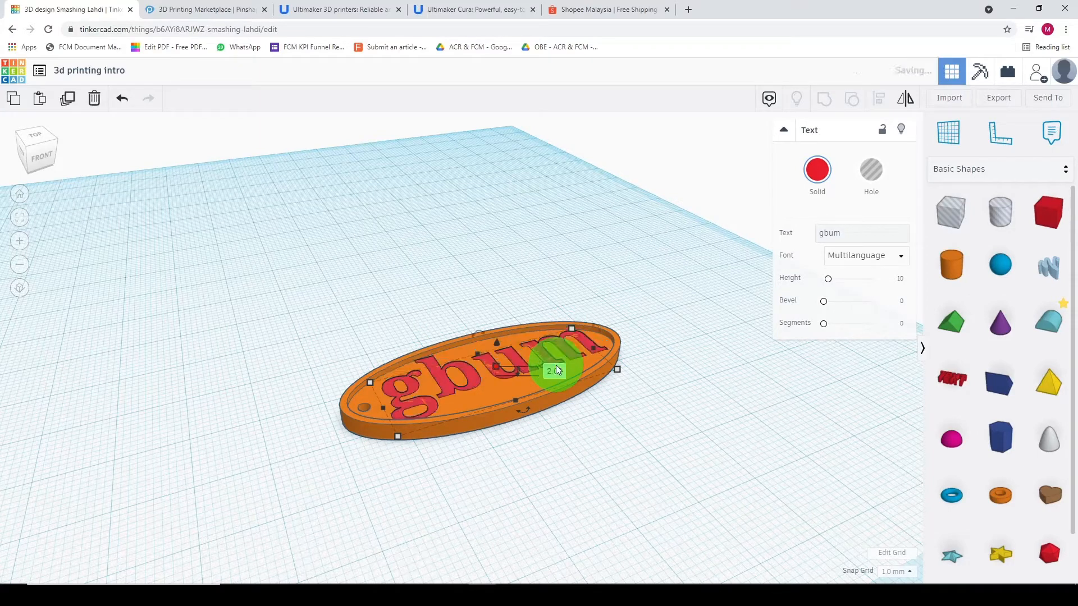
{"action": "left_click", "coordinate": [593, 417]}
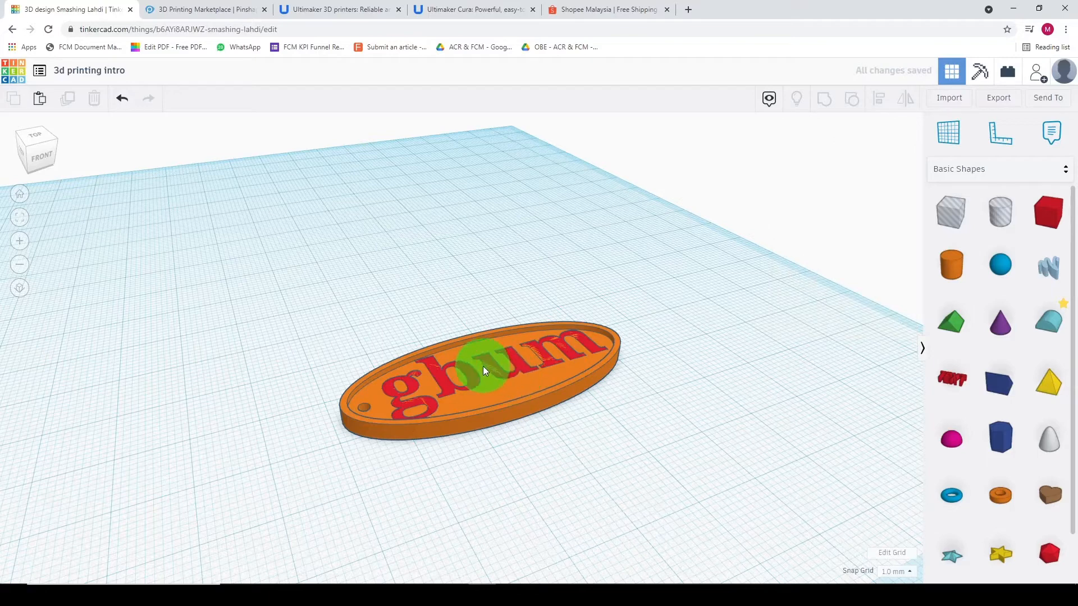
Raise the text by 1 mm so it stands proud of the recessed face, and inspect the tag from above.
{"action": "left_click", "coordinate": [493, 366]}
{"action": "left_click_drag", "start_coordinate": [497, 342], "coordinate": [500, 338]}
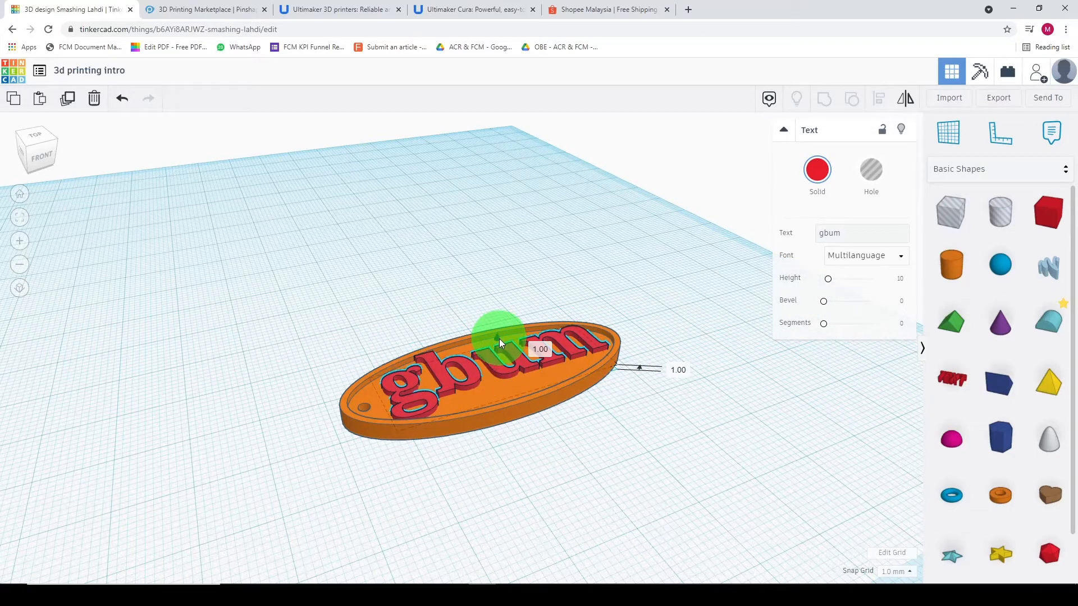
{"action": "left_click", "coordinate": [624, 407]}
{"action": "right_click_drag", "start_coordinate": [624, 406], "coordinate": [678, 474]}
{"action": "right_click_drag", "start_coordinate": [295, 247], "coordinate": [715, 373]}
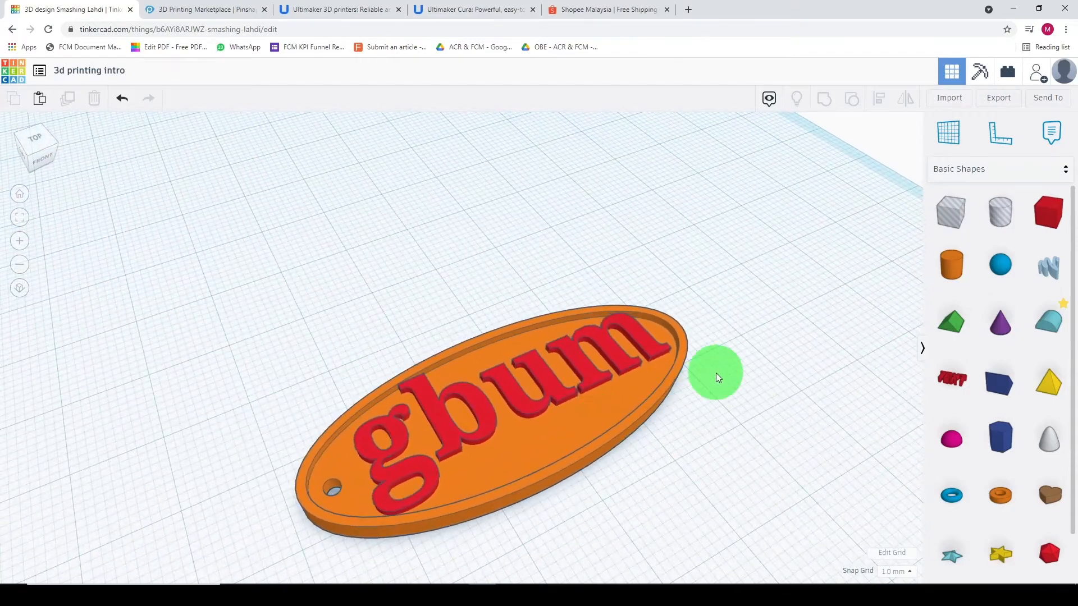
{"action": "right_click_drag", "start_coordinate": [814, 317], "coordinate": [736, 340]}
Export everything in the design as an STL file for 3D printing.
{"action": "left_click", "coordinate": [998, 96]}
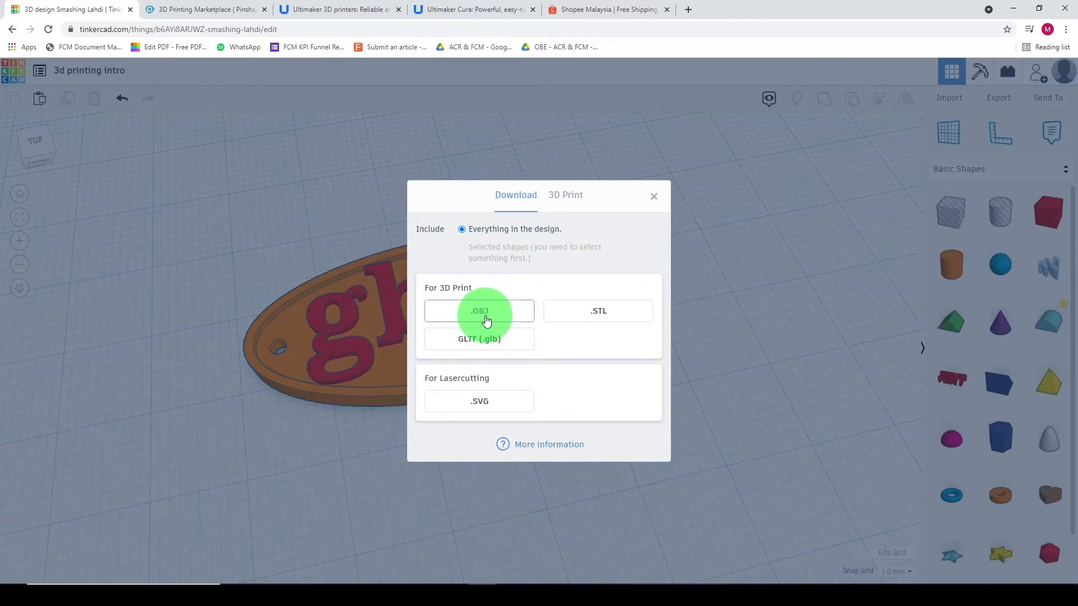
{"action": "left_click", "coordinate": [616, 312]}
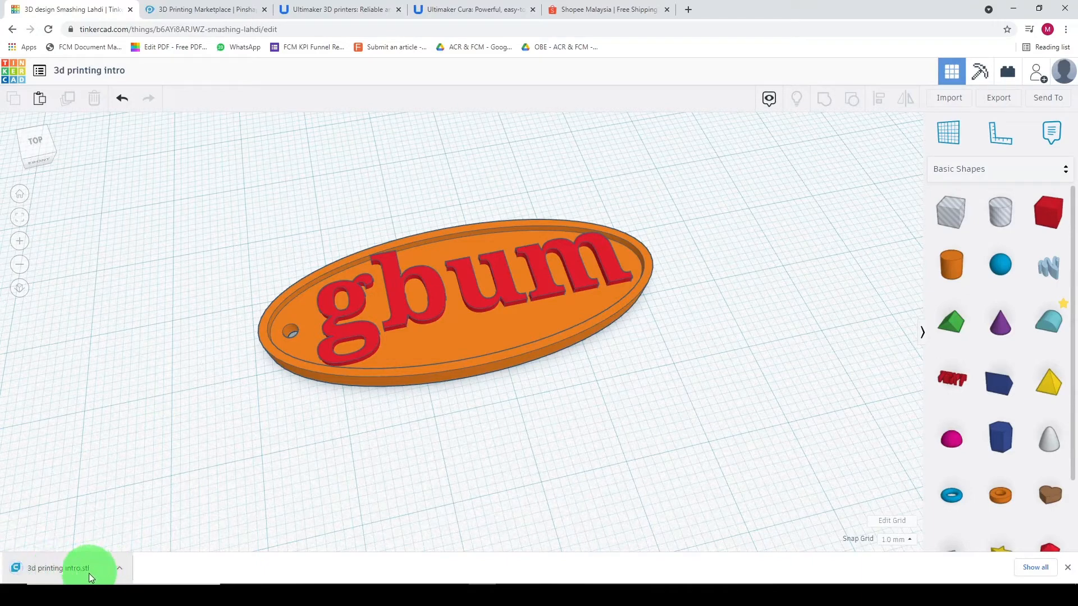
{"action": "left_click", "coordinate": [118, 569]}
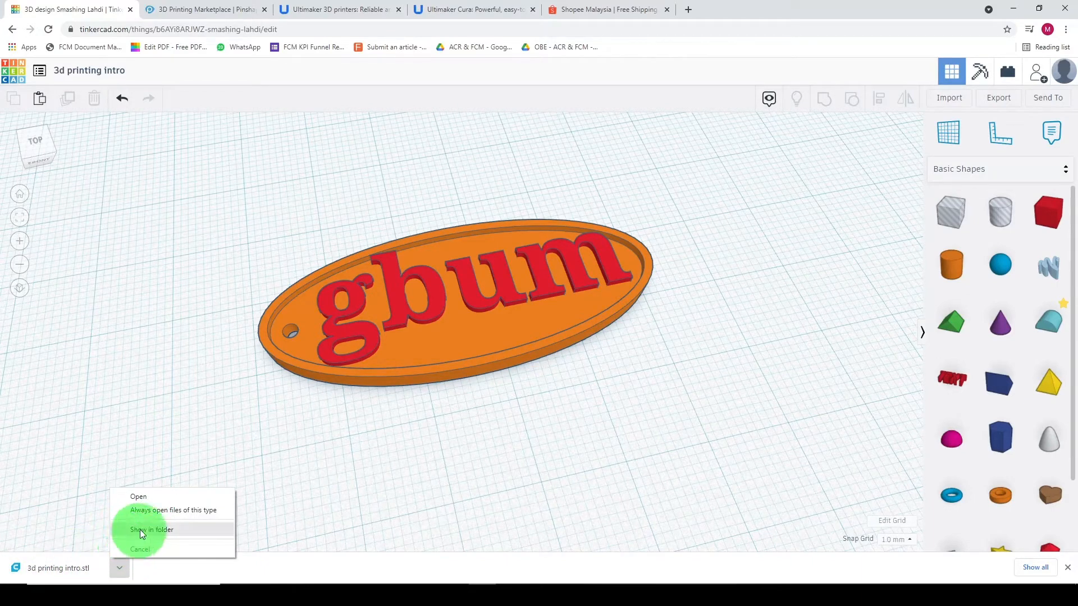
{"action": "left_click", "coordinate": [80, 497]}
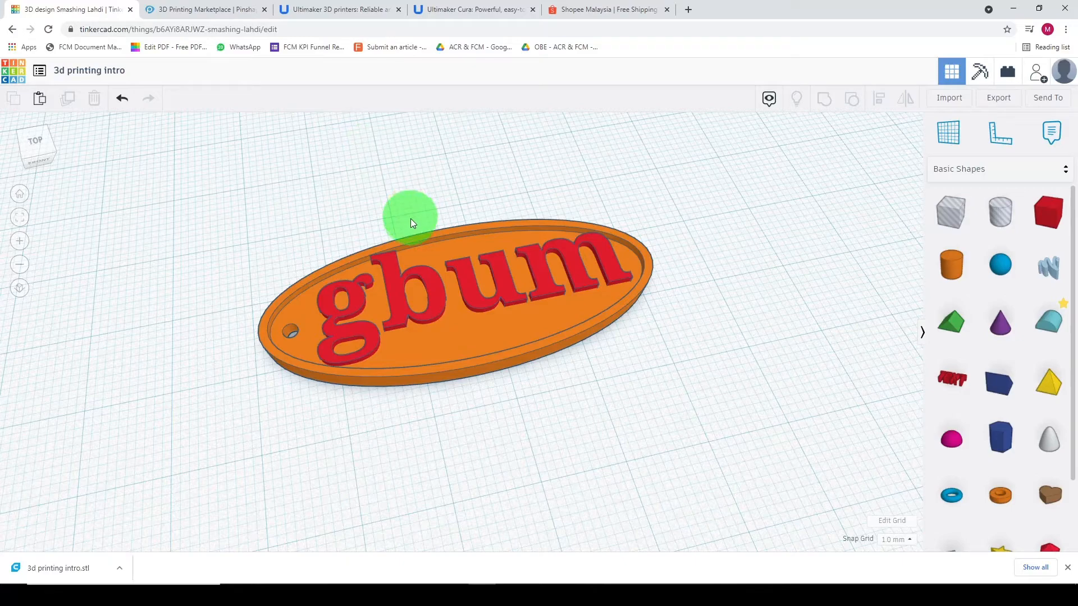
{"action": "right_click_drag", "start_coordinate": [411, 206], "coordinate": [411, 238]}
{"action": "scroll", "coordinate": [411, 238], "scroll_direction": "up", "scroll_amount": 5}
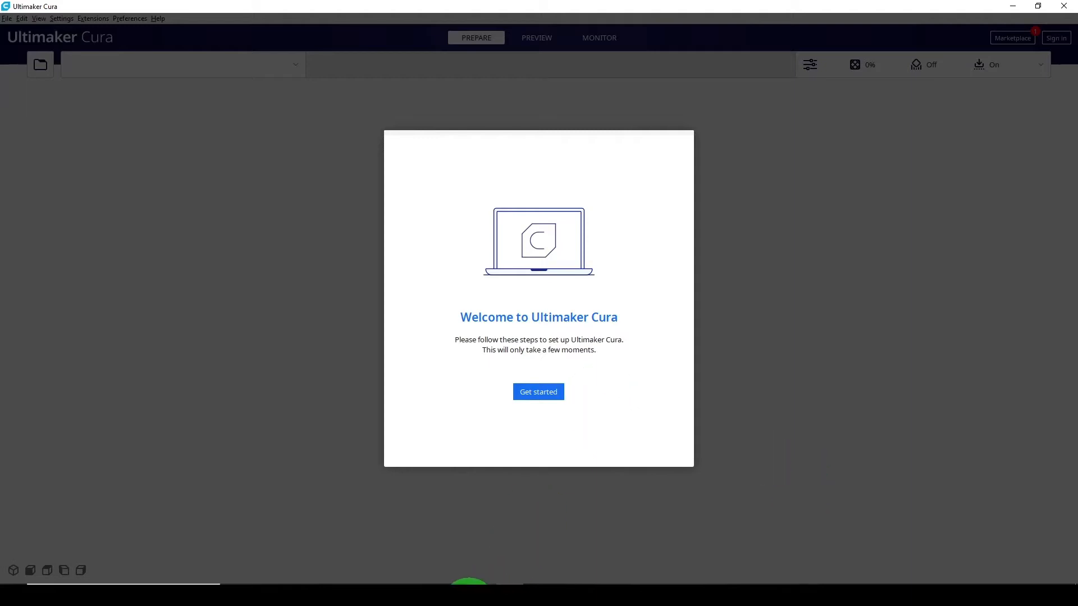
Switch from Ultimaker Cura back to the browser and view the Ultimaker Cura download page.
{"action": "left_click", "coordinate": [477, 583]}
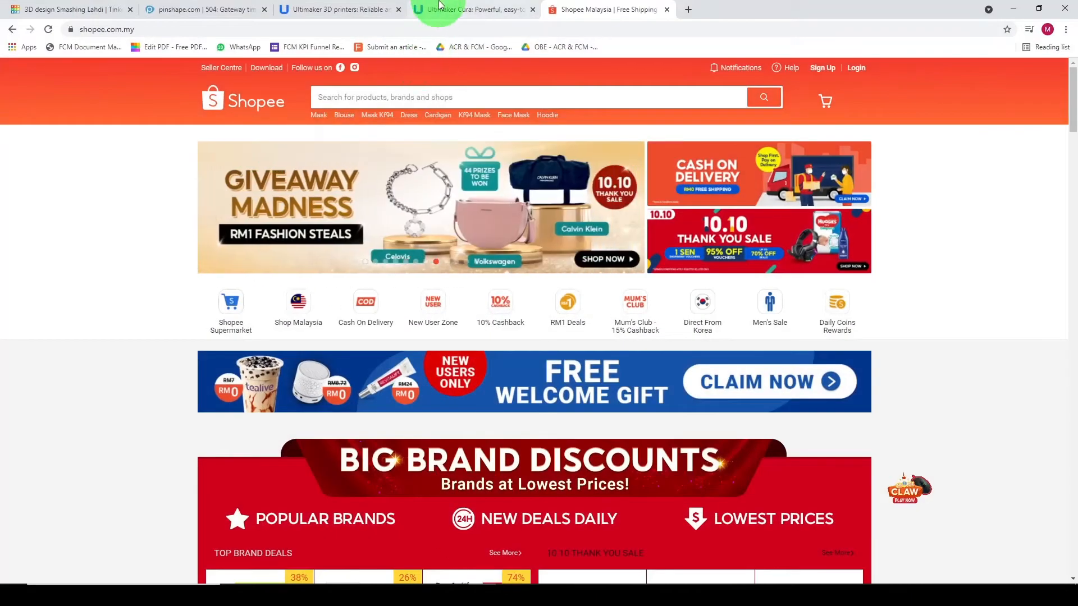
{"action": "left_click", "coordinate": [436, 9]}
{"action": "mouse_move", "coordinate": [382, 74]}
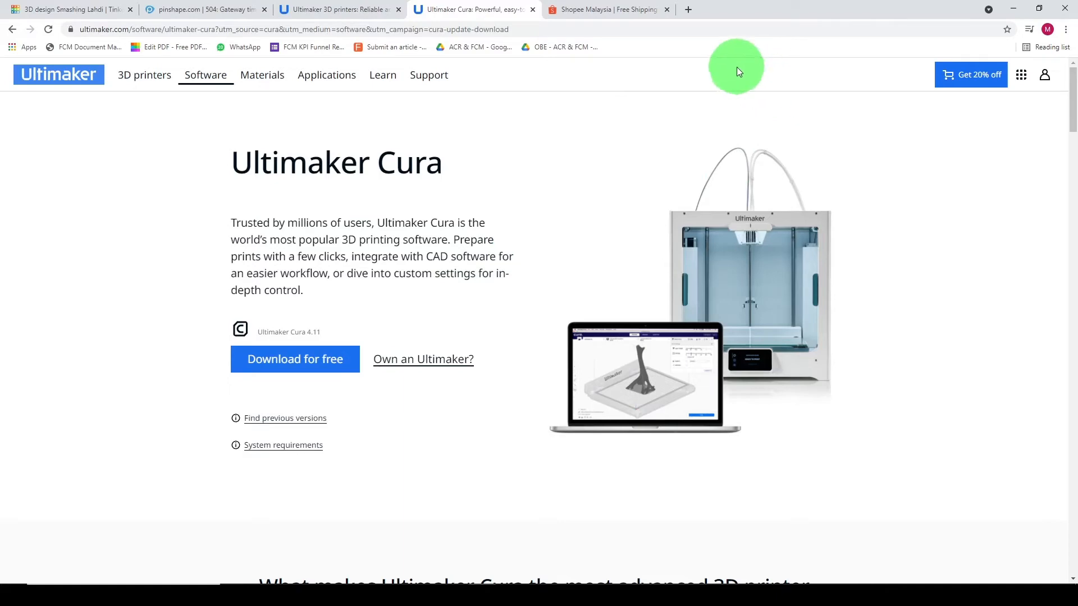
Search Shopee for "3d printer" using the earlier search suggestion.
{"action": "left_click", "coordinate": [629, 9]}
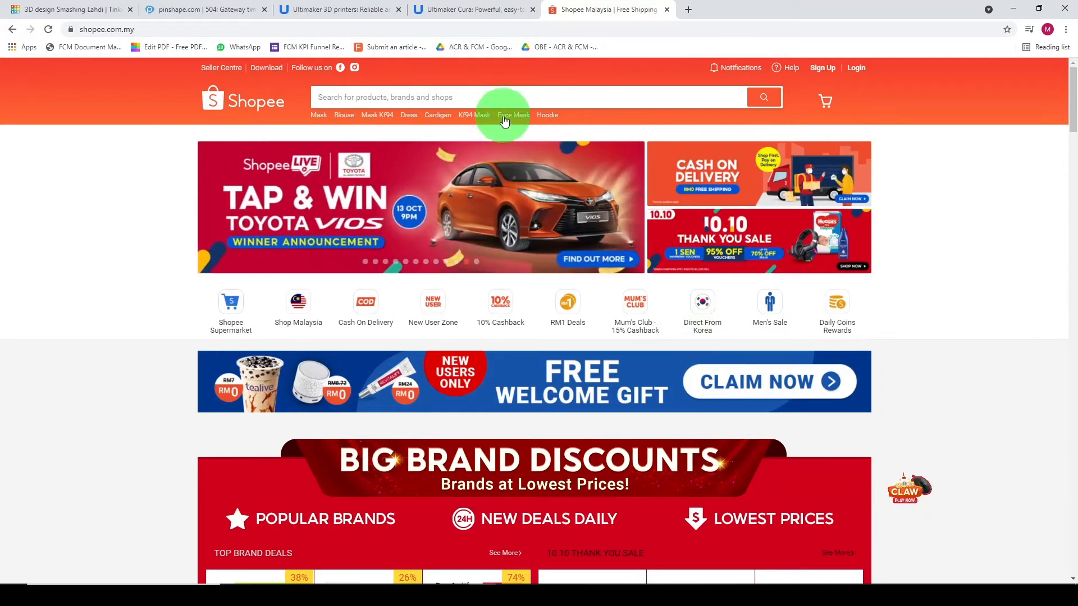
{"action": "left_click", "coordinate": [489, 99]}
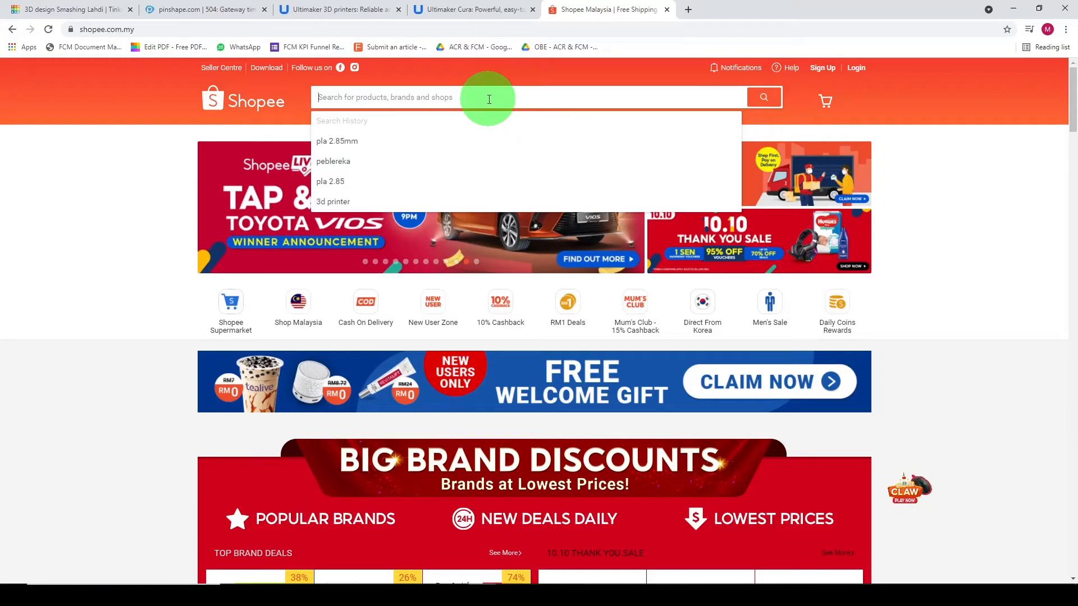
{"action": "left_click", "coordinate": [408, 209]}
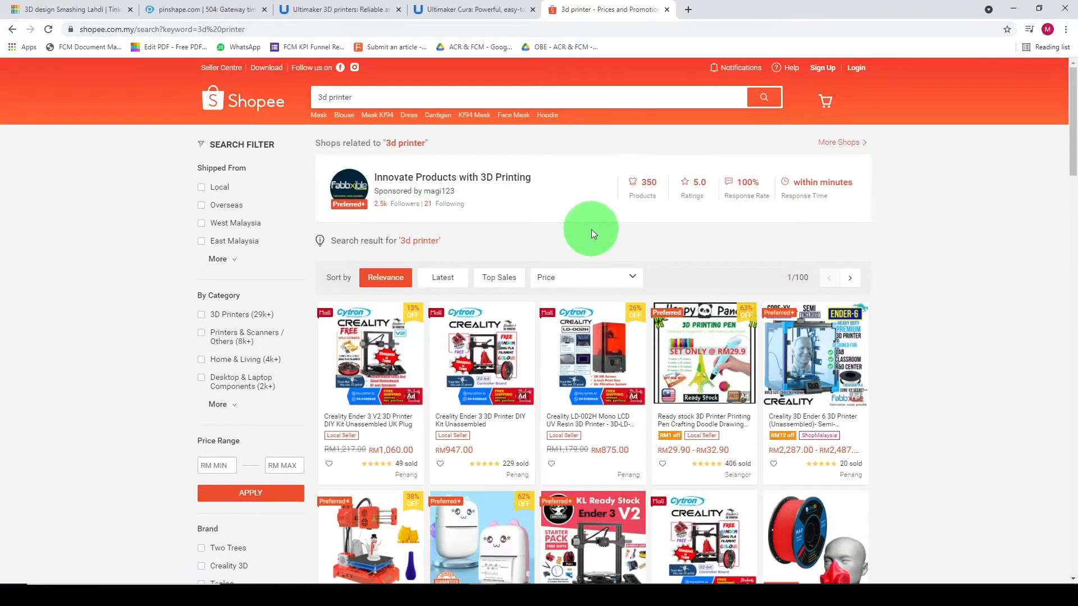
Browse the 3D printer search results and compare the models, filaments and prices on offer.
{"action": "scroll", "coordinate": [594, 229], "scroll_direction": "down", "scroll_amount": 3}
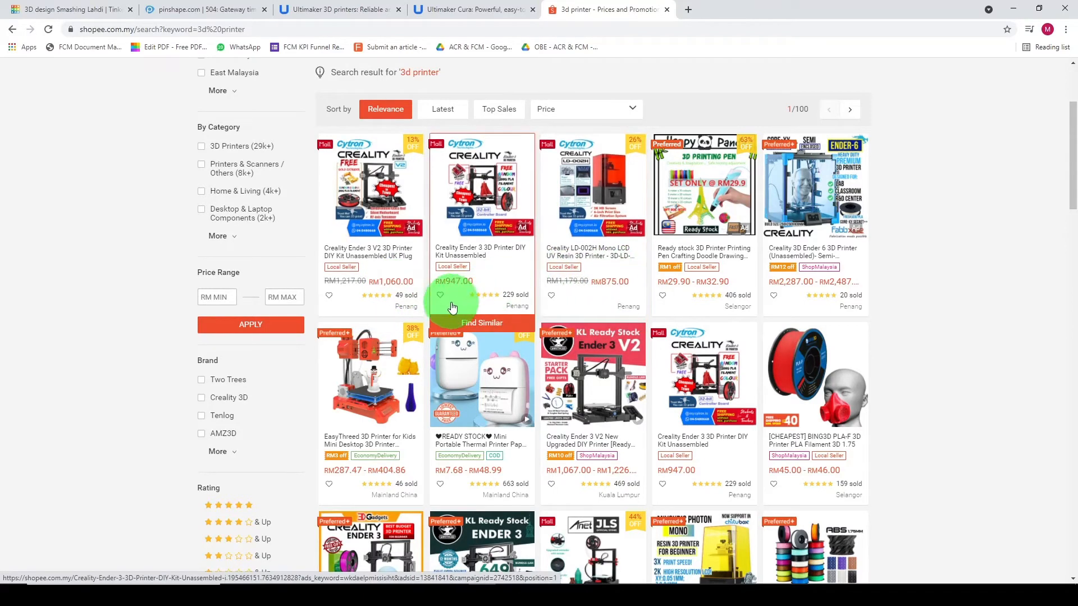
{"action": "scroll", "coordinate": [449, 297], "scroll_direction": "down", "scroll_amount": 3}
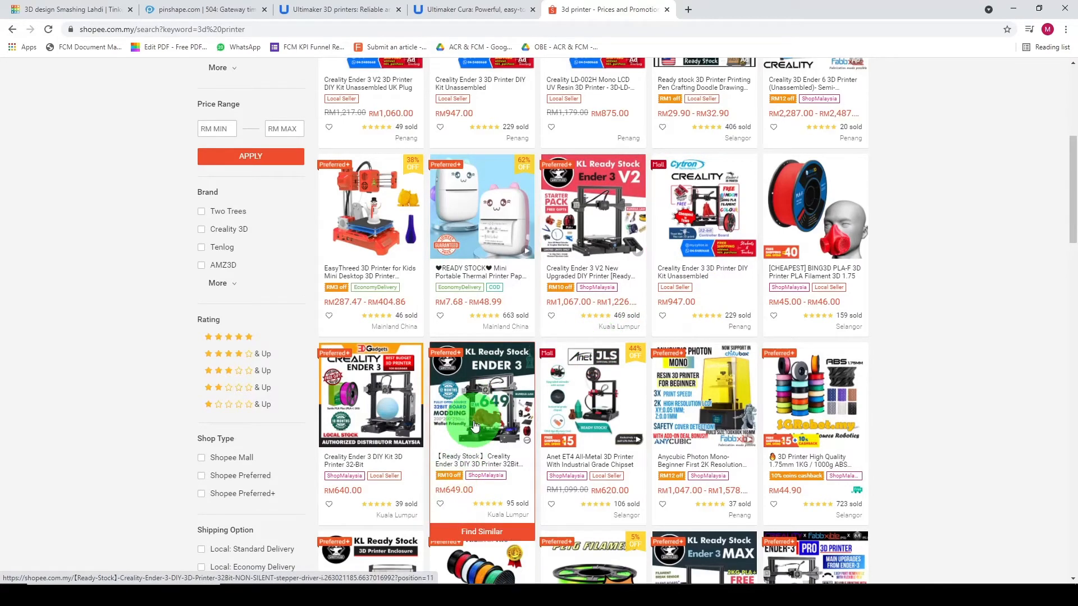
{"action": "scroll", "coordinate": [474, 425], "scroll_direction": "down", "scroll_amount": 2}
{"action": "scroll", "coordinate": [492, 332], "scroll_direction": "down", "scroll_amount": 3}
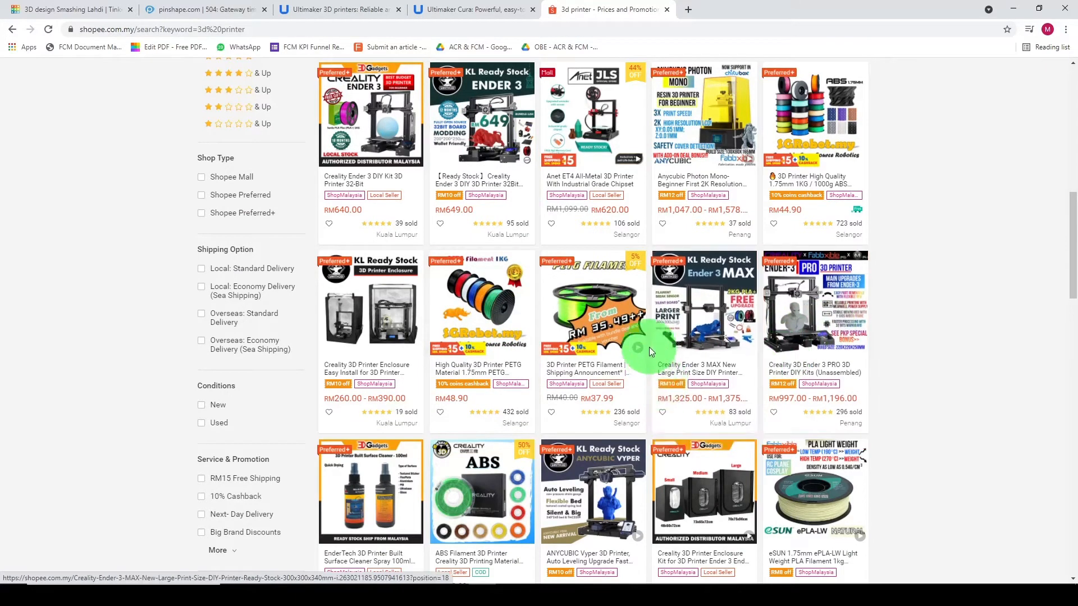
{"action": "scroll", "coordinate": [709, 396], "scroll_direction": "up", "scroll_amount": 6}
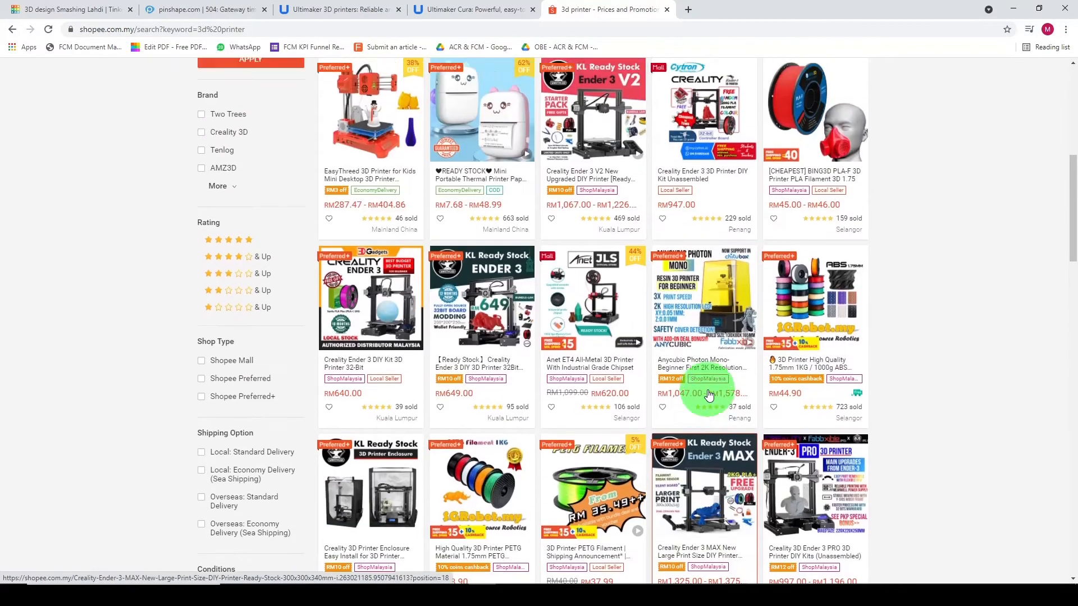
{"action": "scroll", "coordinate": [709, 393], "scroll_direction": "up", "scroll_amount": 5}
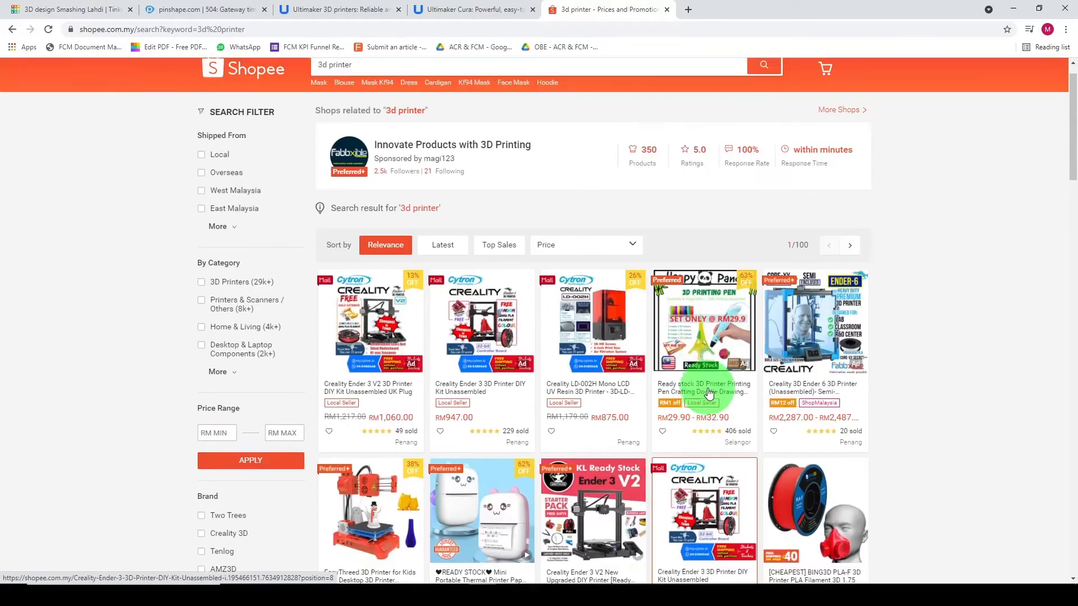
{"action": "mouse_move", "coordinate": [533, 286]}
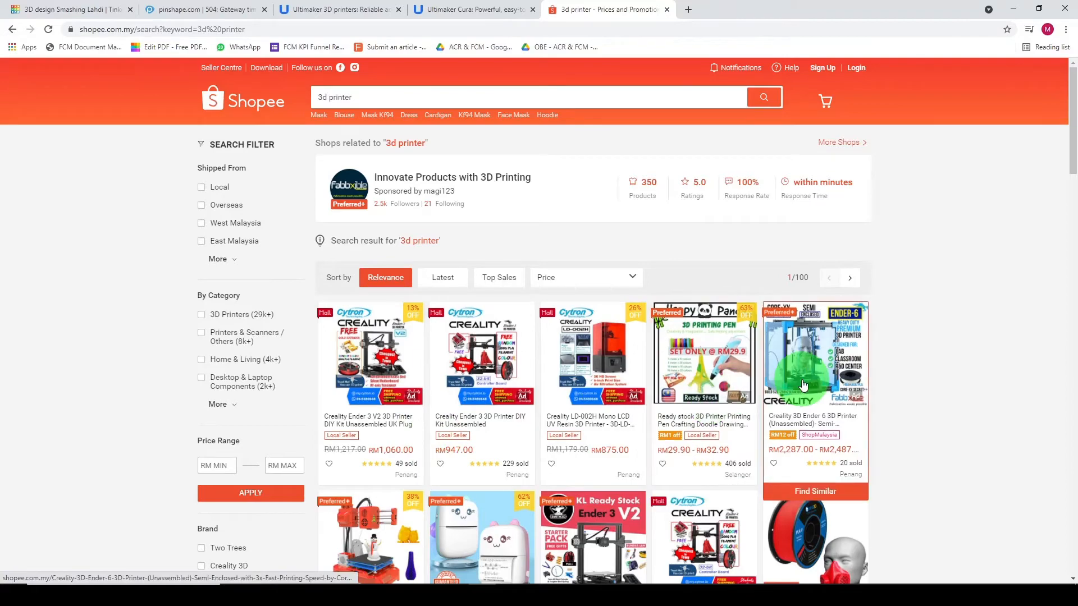
{"action": "scroll", "coordinate": [803, 385], "scroll_direction": "down", "scroll_amount": 7}
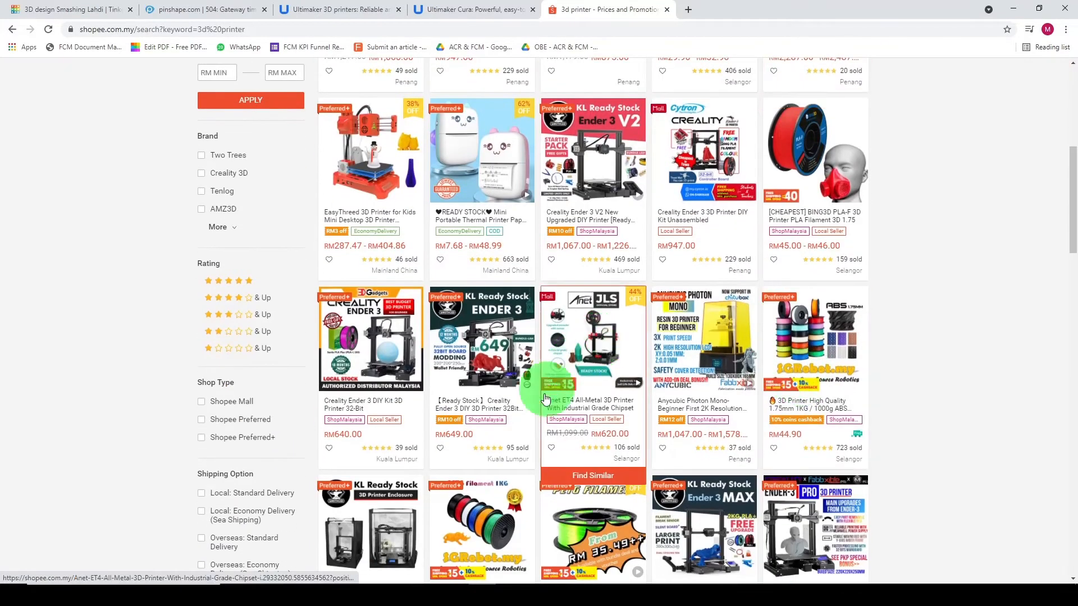
{"action": "scroll", "coordinate": [435, 447], "scroll_direction": "down", "scroll_amount": 5}
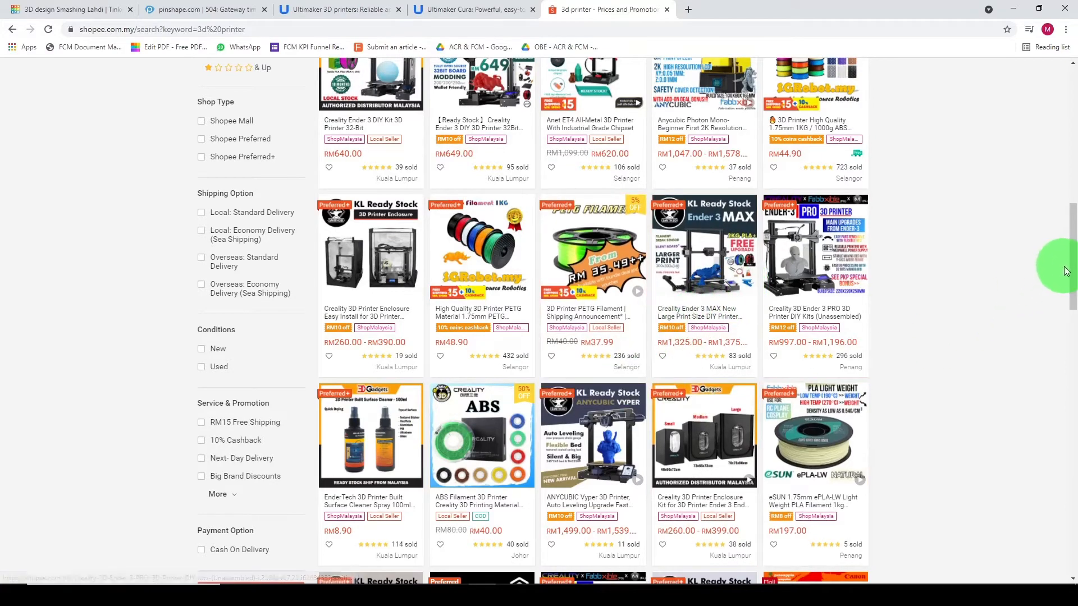
{"action": "left_click_drag", "start_coordinate": [1072, 264], "coordinate": [1049, 145]}
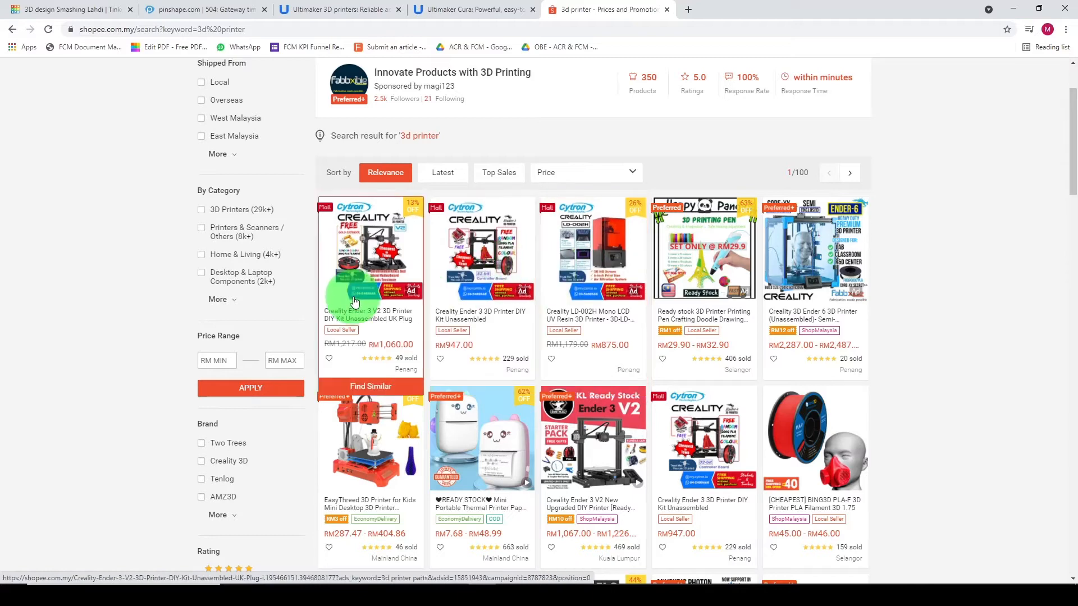
{"action": "scroll", "coordinate": [521, 263], "scroll_direction": "down", "scroll_amount": 4}
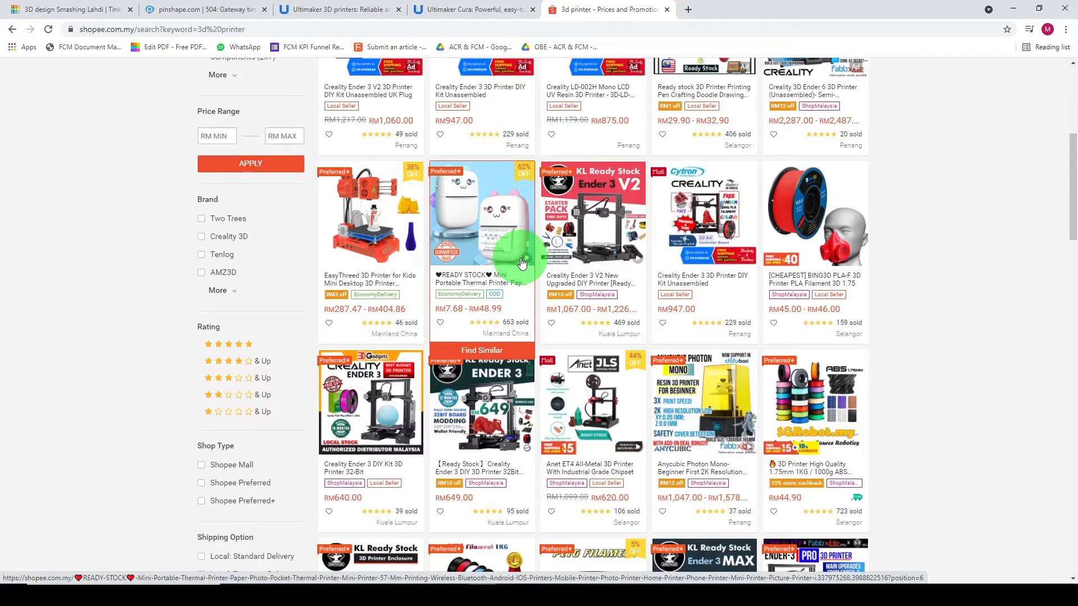
{"action": "scroll", "coordinate": [521, 263], "scroll_direction": "down", "scroll_amount": 2}
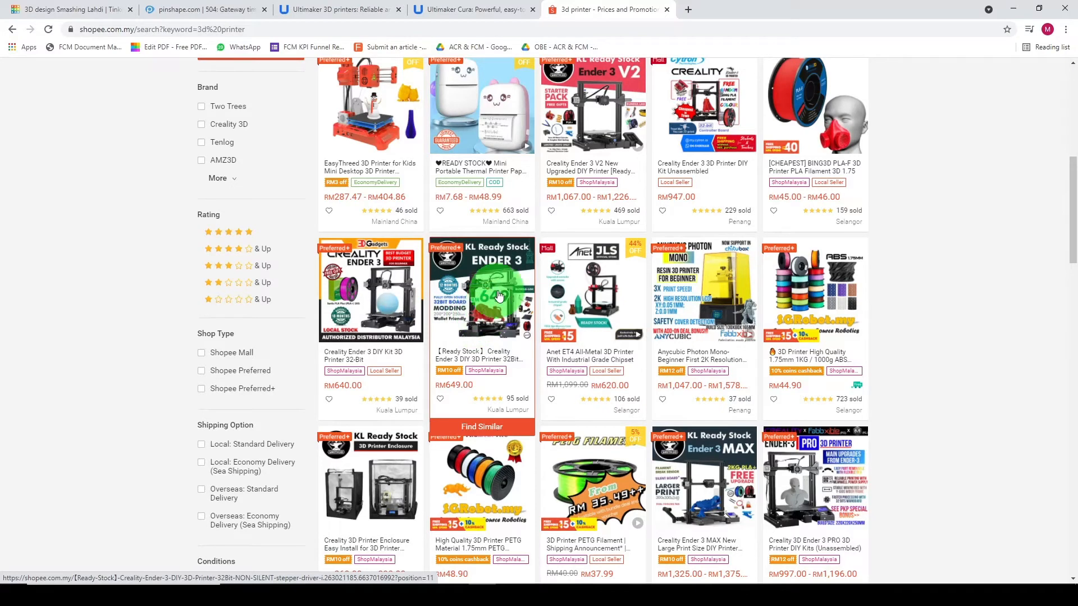
{"action": "scroll", "coordinate": [500, 303], "scroll_direction": "down", "scroll_amount": 1}
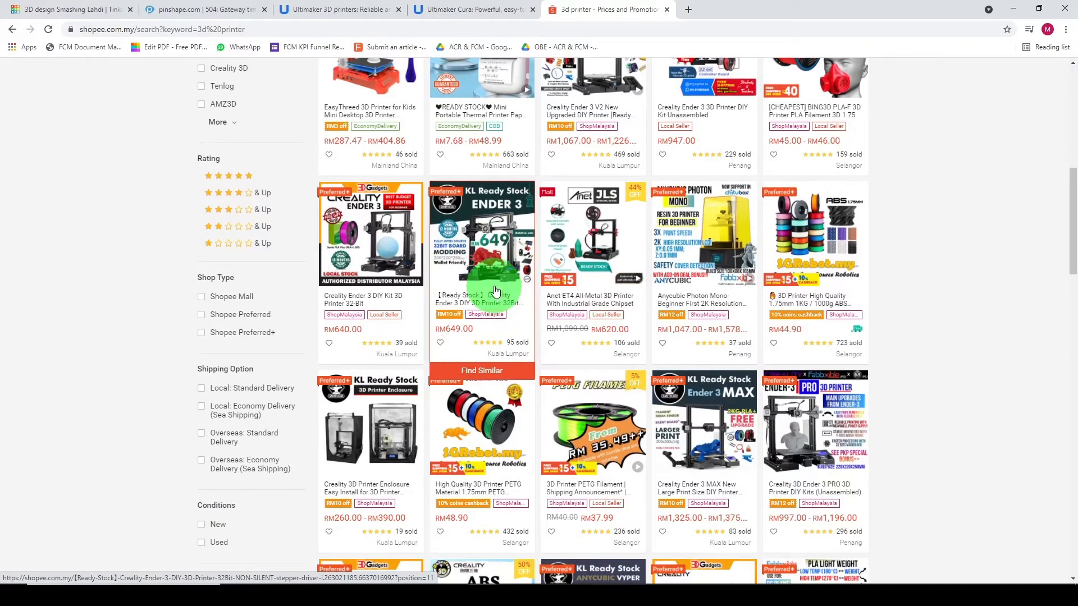
{"action": "scroll", "coordinate": [495, 290], "scroll_direction": "down", "scroll_amount": 4}
{"action": "scroll", "coordinate": [494, 291], "scroll_direction": "up", "scroll_amount": 6}
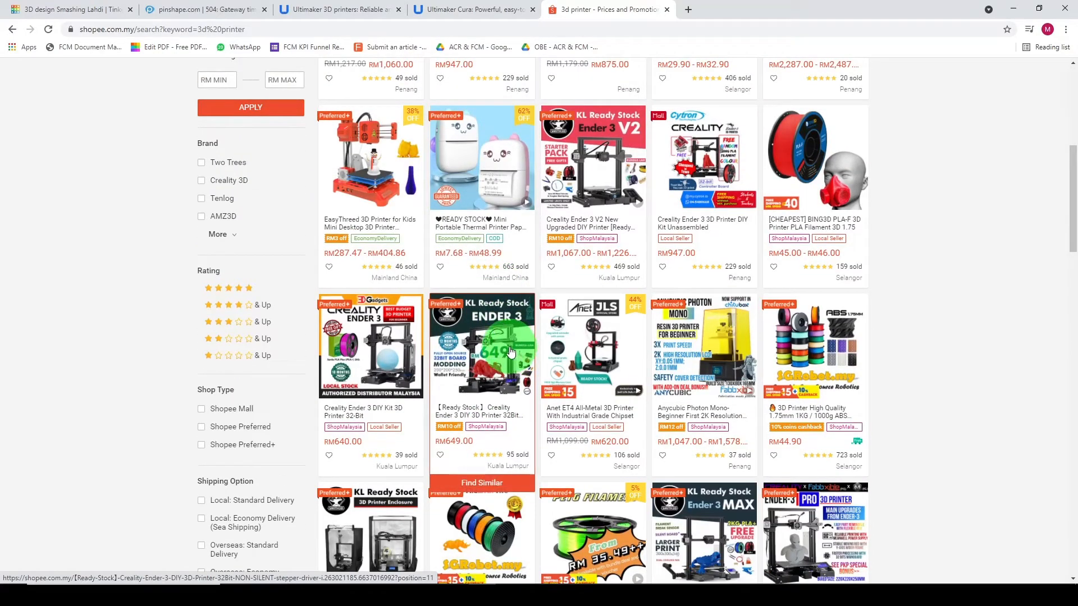
Open the ready-stock Creality Ender 3 DIY 3D Printer 32Bit listing priced RM649.00 from the results.
{"action": "scroll", "coordinate": [510, 352], "scroll_direction": "up", "scroll_amount": 7}
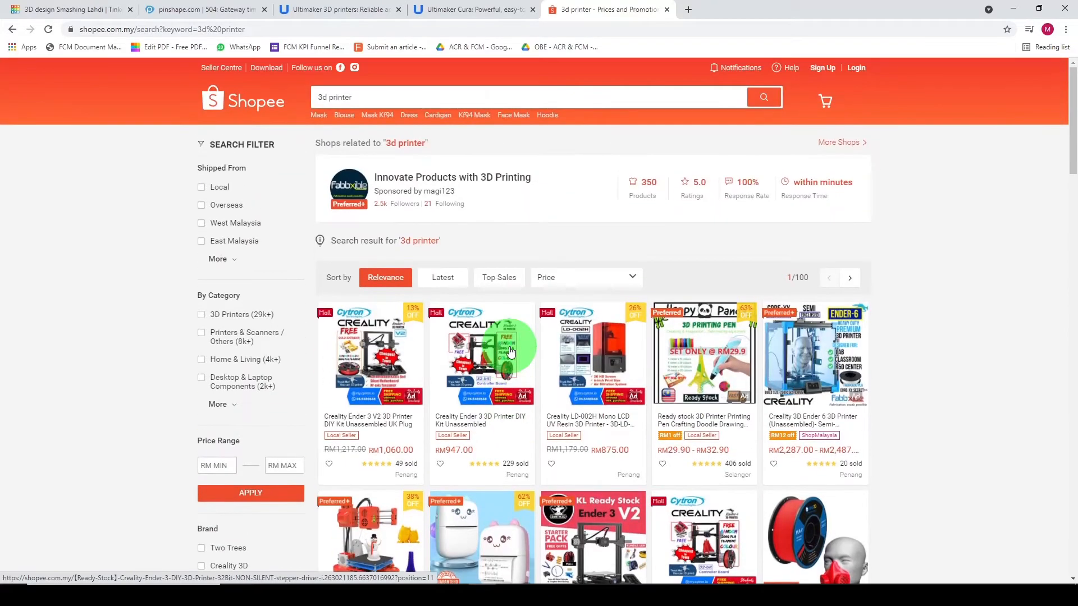
{"action": "scroll", "coordinate": [510, 352], "scroll_direction": "down", "scroll_amount": 7}
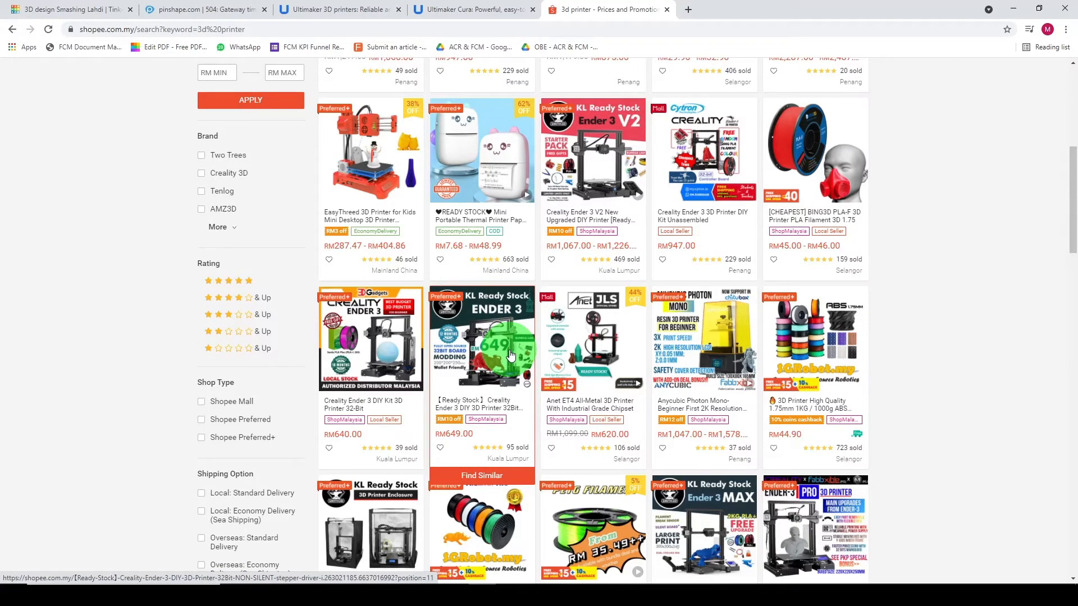
{"action": "left_click", "coordinate": [509, 353]}
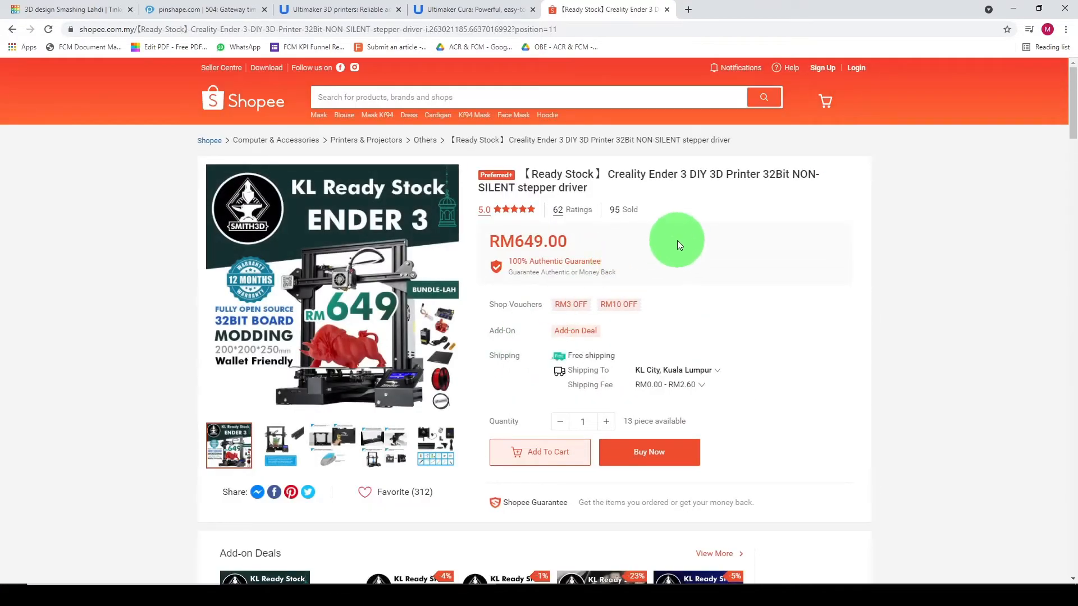
Examine the Creality Ender 3 listing's photos, add-on deals and product details, including the image of the supplied parts.
{"action": "scroll", "coordinate": [679, 242], "scroll_direction": "down", "scroll_amount": 5}
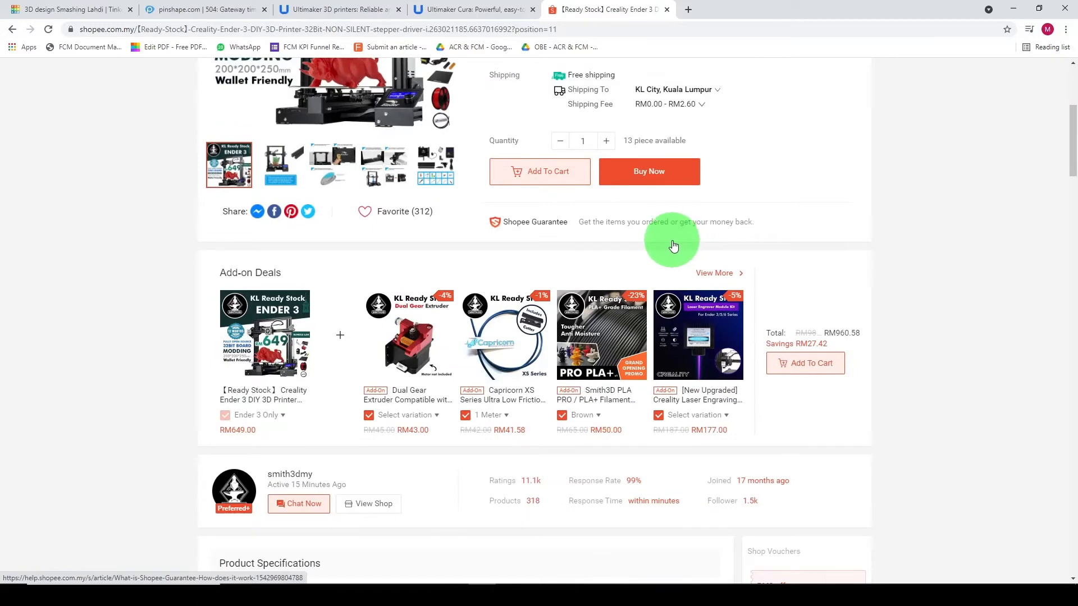
{"action": "scroll", "coordinate": [304, 310], "scroll_direction": "up", "scroll_amount": 4}
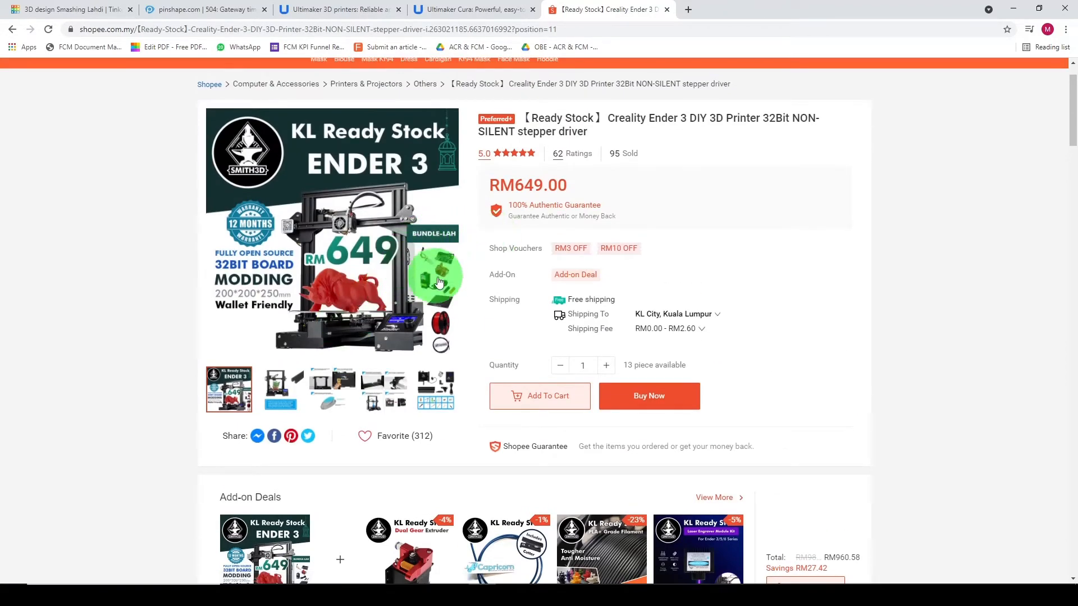
{"action": "left_click", "coordinate": [280, 389]}
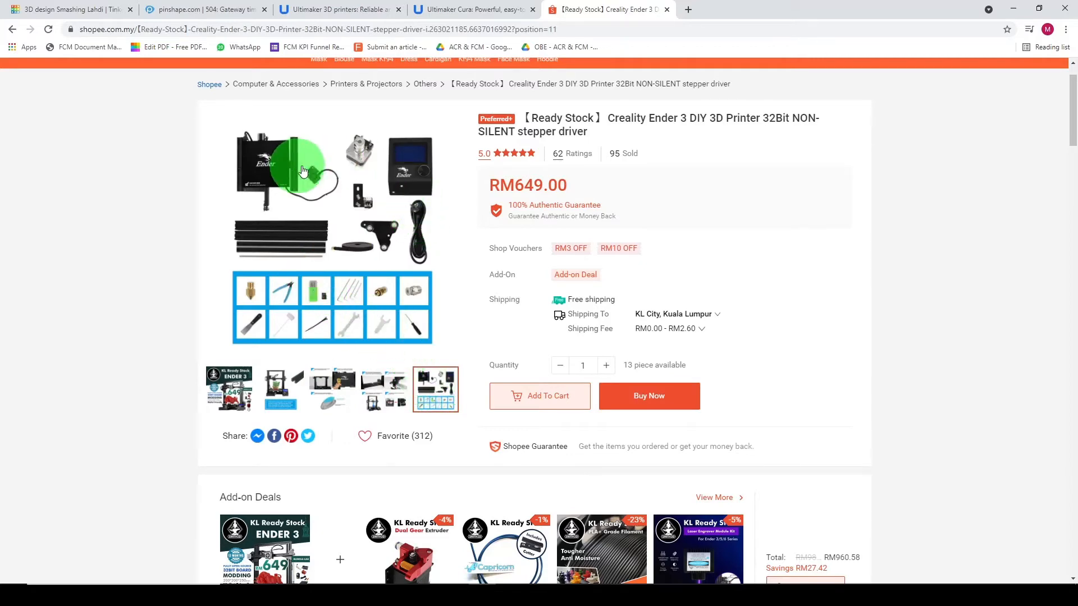
{"action": "scroll", "coordinate": [522, 334], "scroll_direction": "down", "scroll_amount": 6}
{"action": "scroll", "coordinate": [483, 311], "scroll_direction": "up", "scroll_amount": 7}
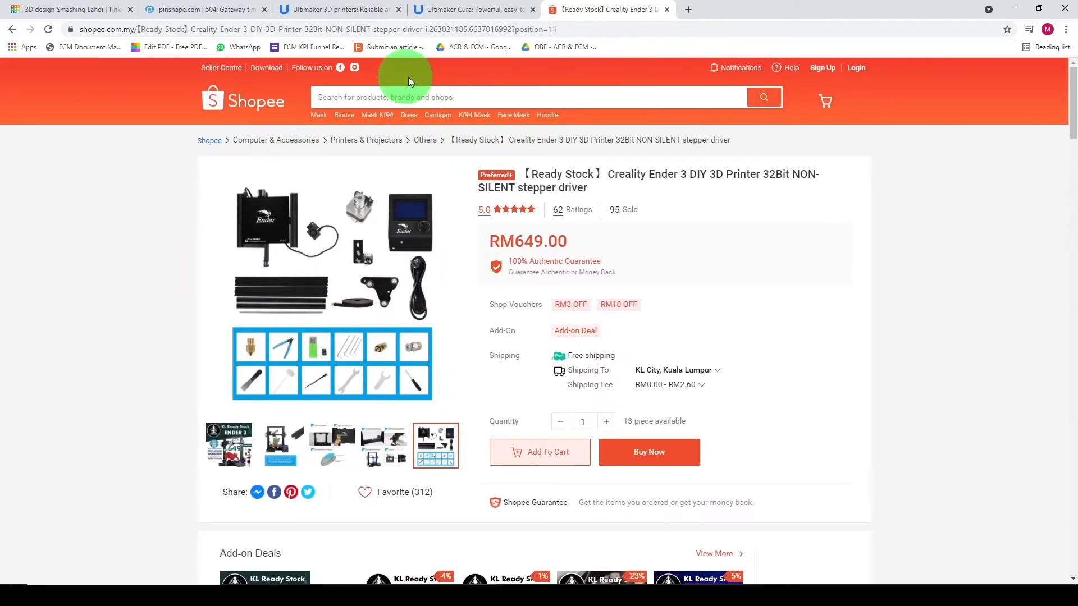
Search Shopee for "pla 2.85mm" using the earlier search and browse the filament results.
{"action": "left_click", "coordinate": [363, 98]}
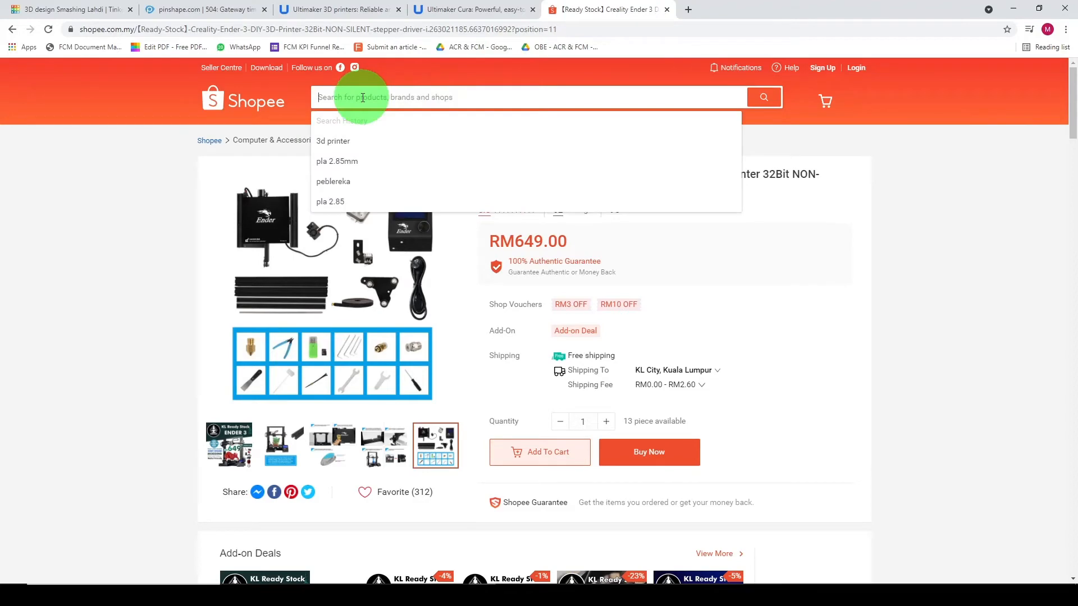
{"action": "left_click", "coordinate": [382, 162]}
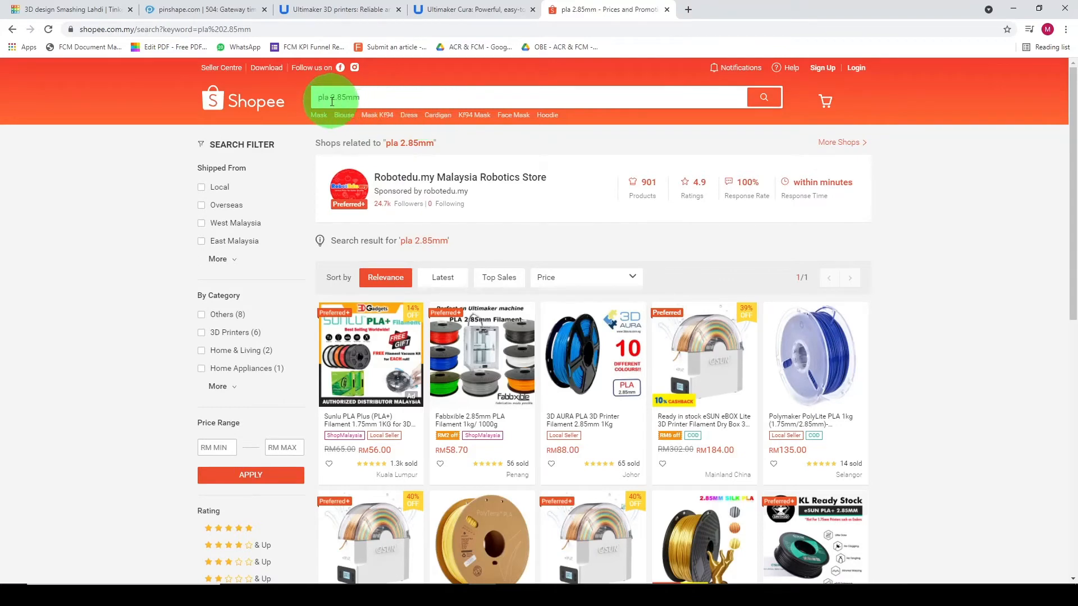
{"action": "scroll", "coordinate": [477, 284], "scroll_direction": "down", "scroll_amount": 4}
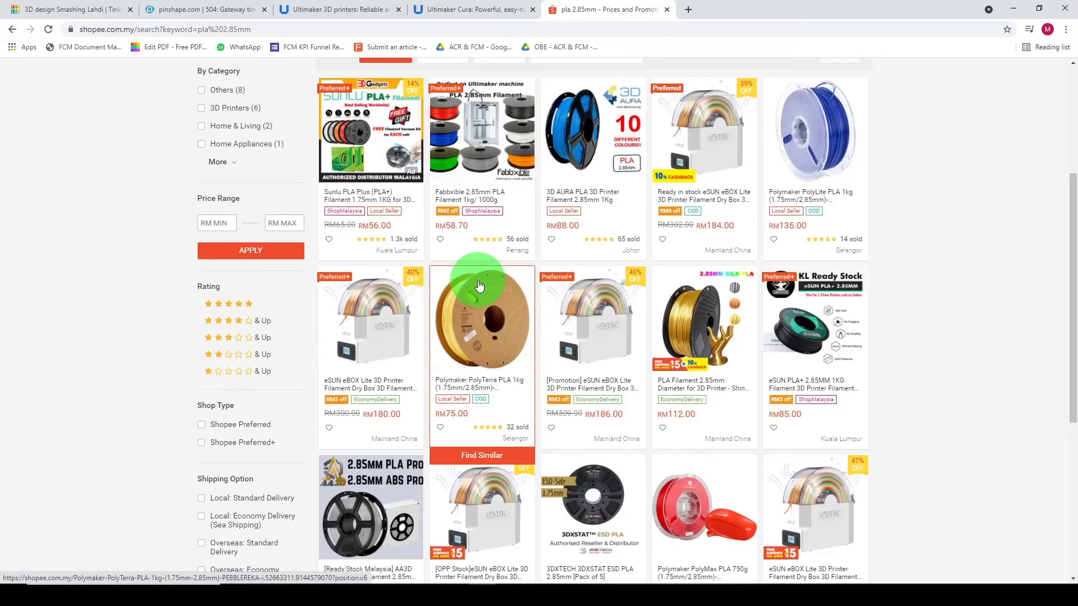
{"action": "scroll", "coordinate": [479, 287], "scroll_direction": "down", "scroll_amount": 5}
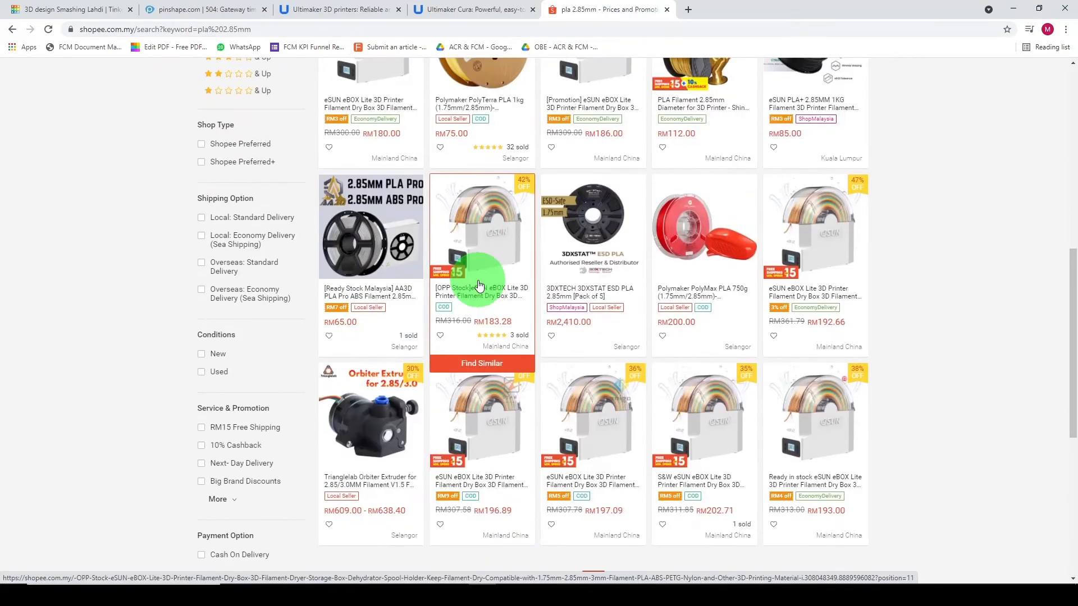
{"action": "scroll", "coordinate": [480, 281], "scroll_direction": "up", "scroll_amount": 8}
{"action": "scroll", "coordinate": [482, 263], "scroll_direction": "down", "scroll_amount": 4}
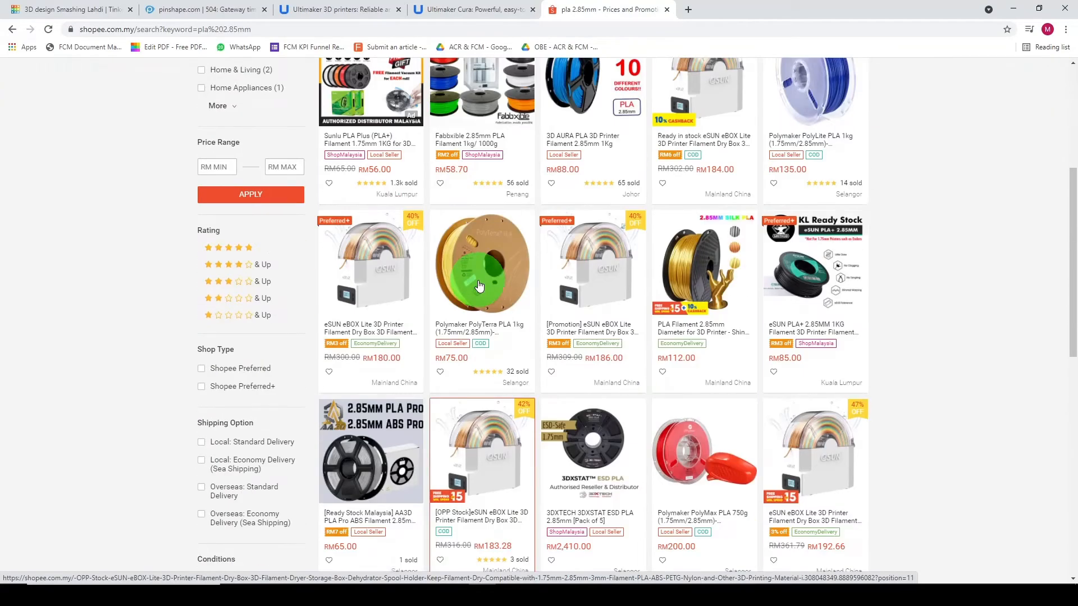
Open the Polymaker PolyTerra PLA 1kg (1.75mm/2.85mm) listing and view its details and the product carbon footprint image.
{"action": "left_click", "coordinate": [485, 225]}
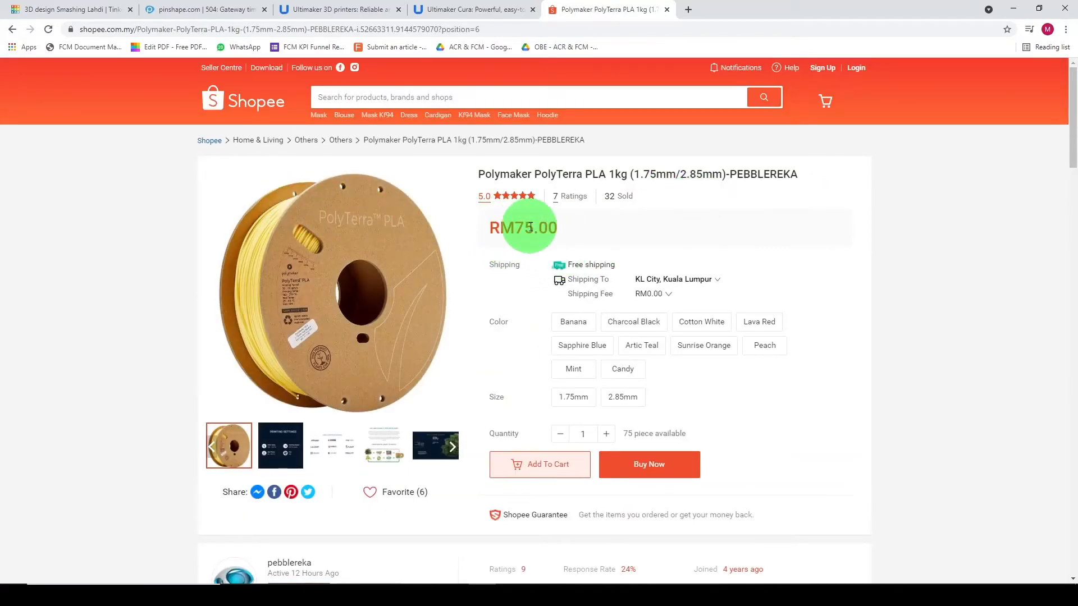
{"action": "scroll", "coordinate": [530, 227], "scroll_direction": "down", "scroll_amount": 4}
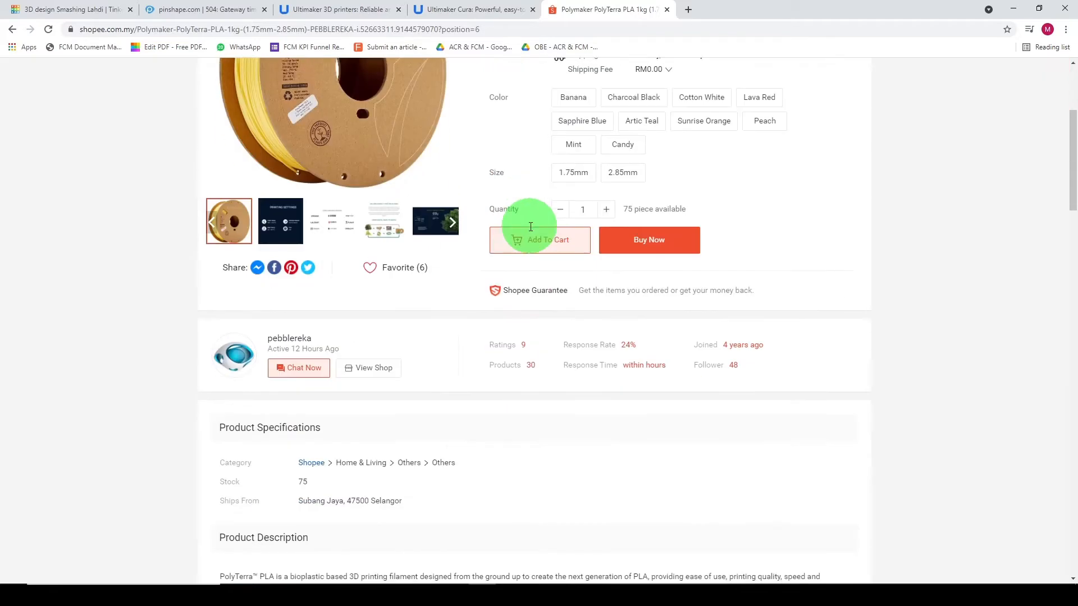
{"action": "scroll", "coordinate": [530, 226], "scroll_direction": "up", "scroll_amount": 3}
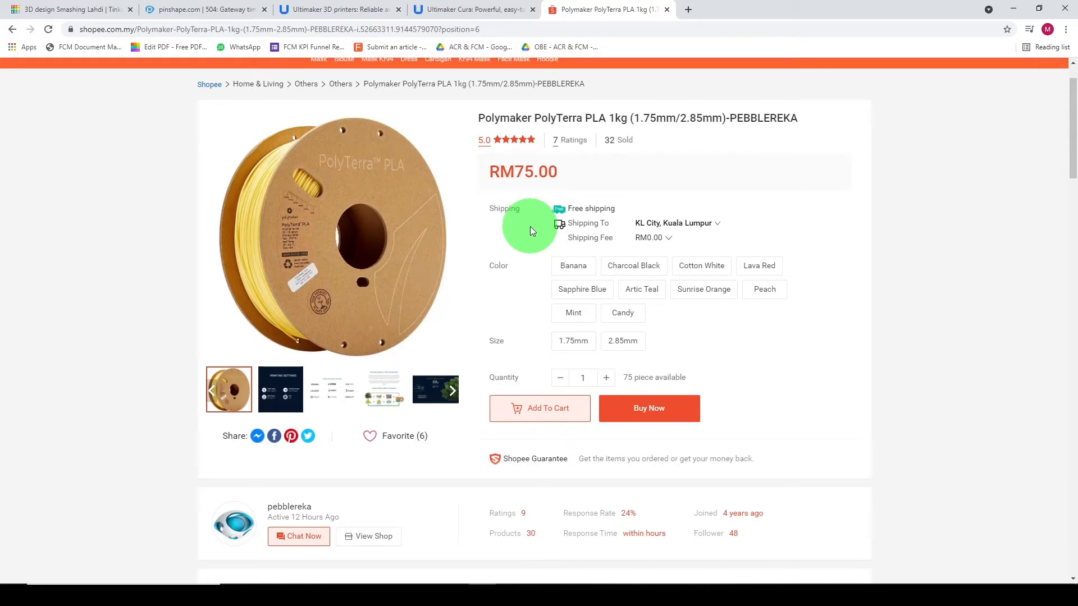
{"action": "left_click", "coordinate": [434, 400]}
{"action": "scroll", "coordinate": [476, 366], "scroll_direction": "up", "scroll_amount": 1}
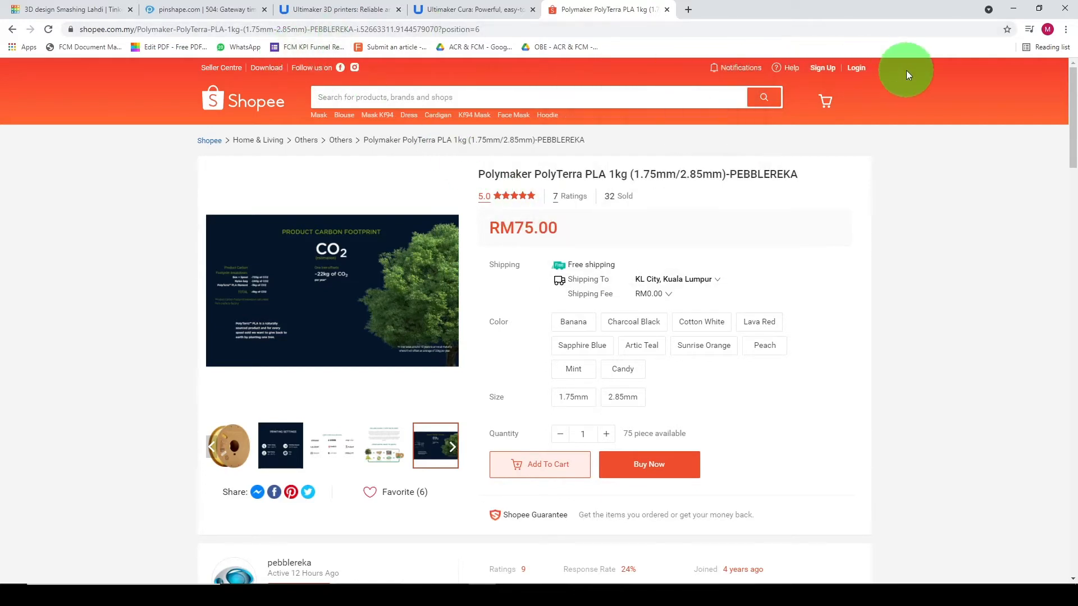
Switch to Ultimaker Cura and start its setup, accepting the user agreement and skipping the platform sign-in.
{"action": "left_click", "coordinate": [1014, 10]}
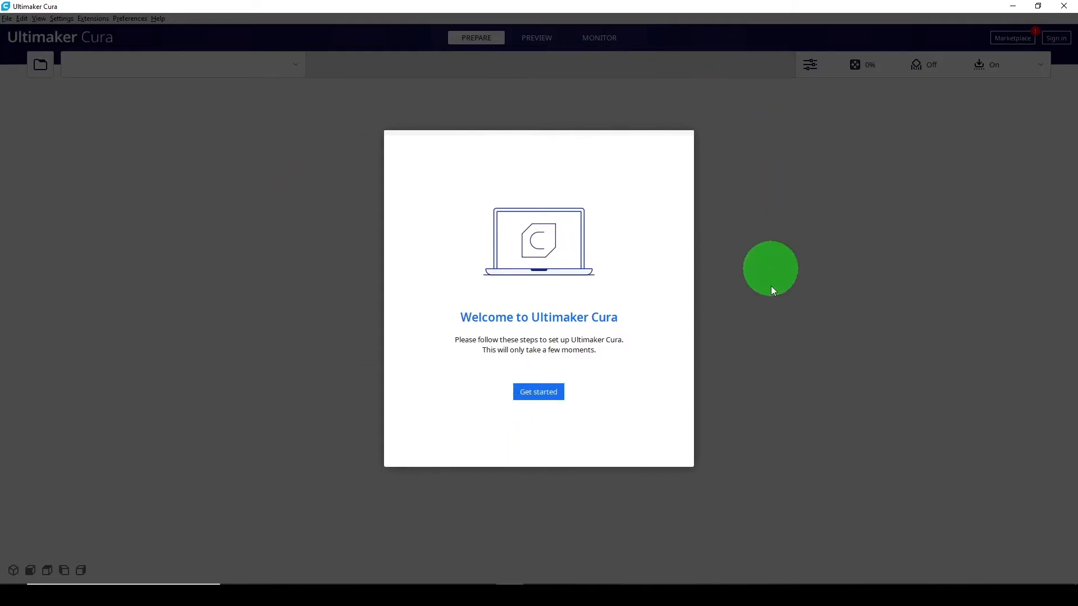
{"action": "left_click", "coordinate": [529, 391]}
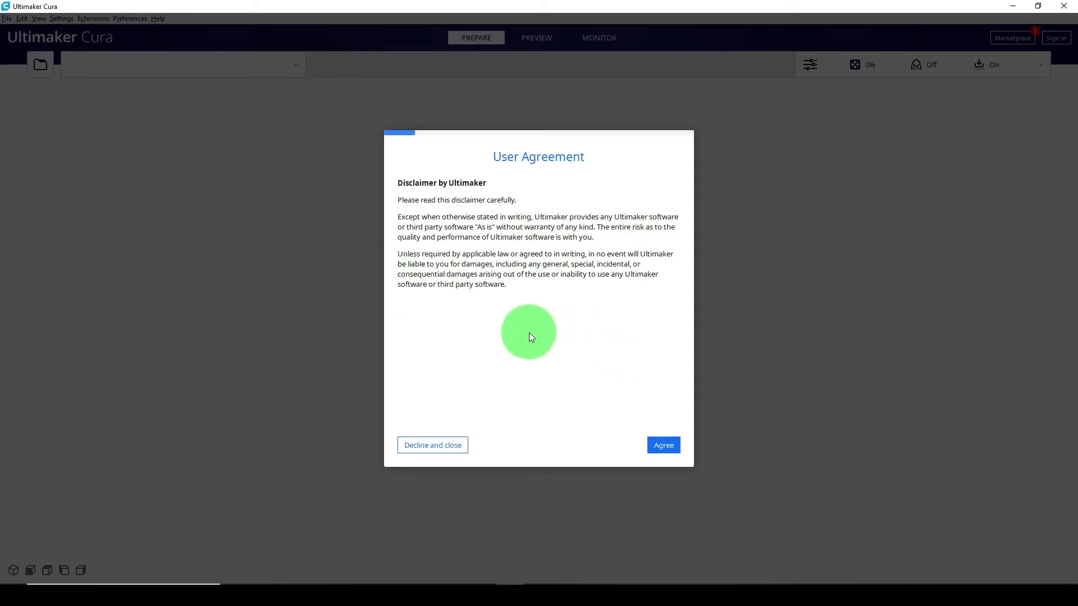
{"action": "left_click", "coordinate": [662, 446]}
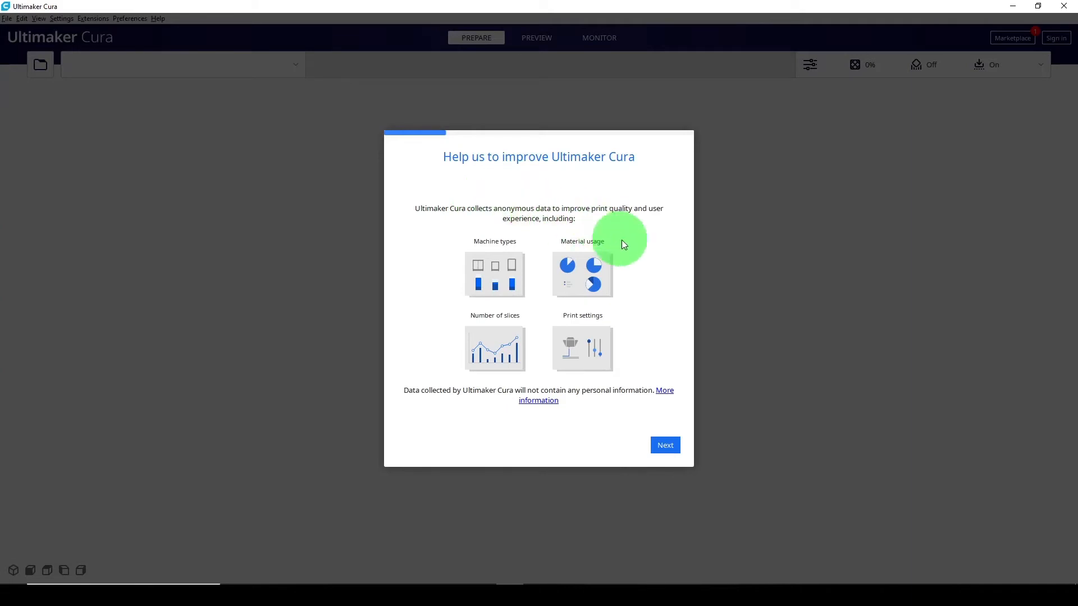
{"action": "left_click", "coordinate": [666, 446]}
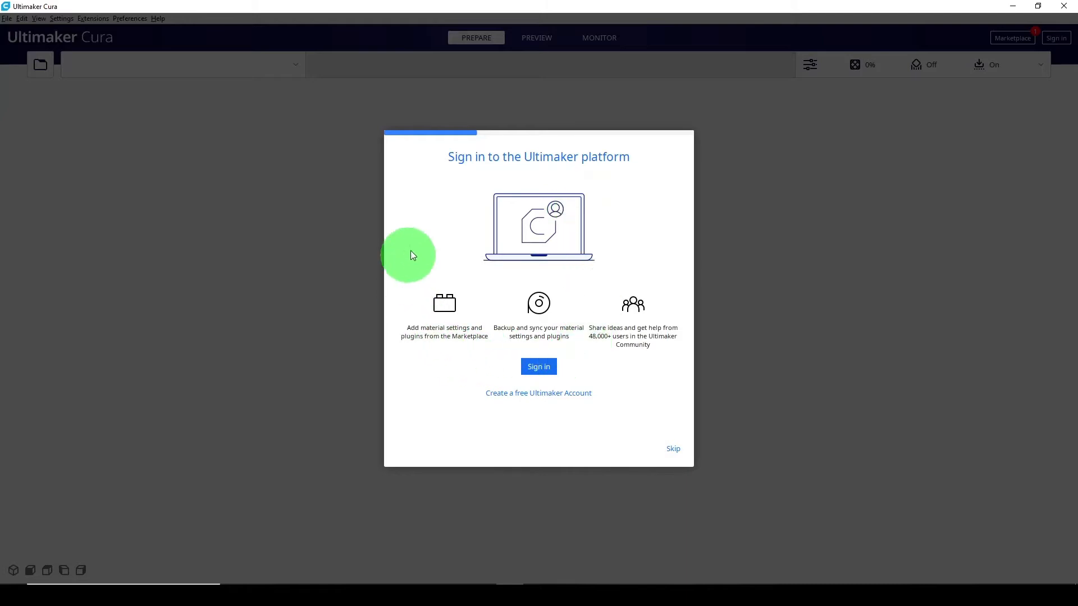
{"action": "left_click", "coordinate": [673, 450]}
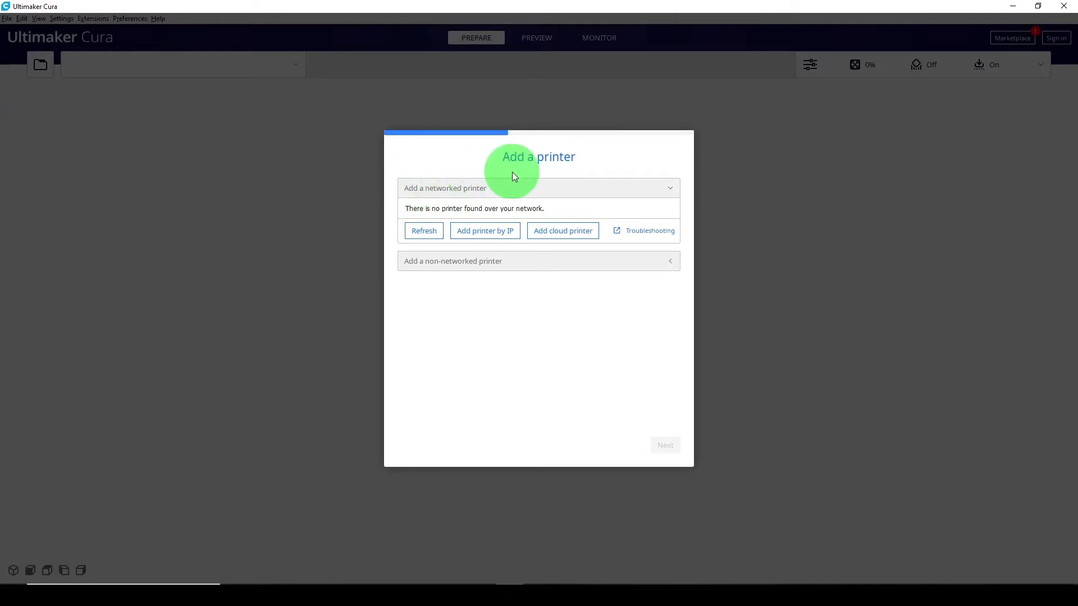
Show the non-networked printers and select the Ultimaker 2 Extended+ model.
{"action": "left_click", "coordinate": [516, 261]}
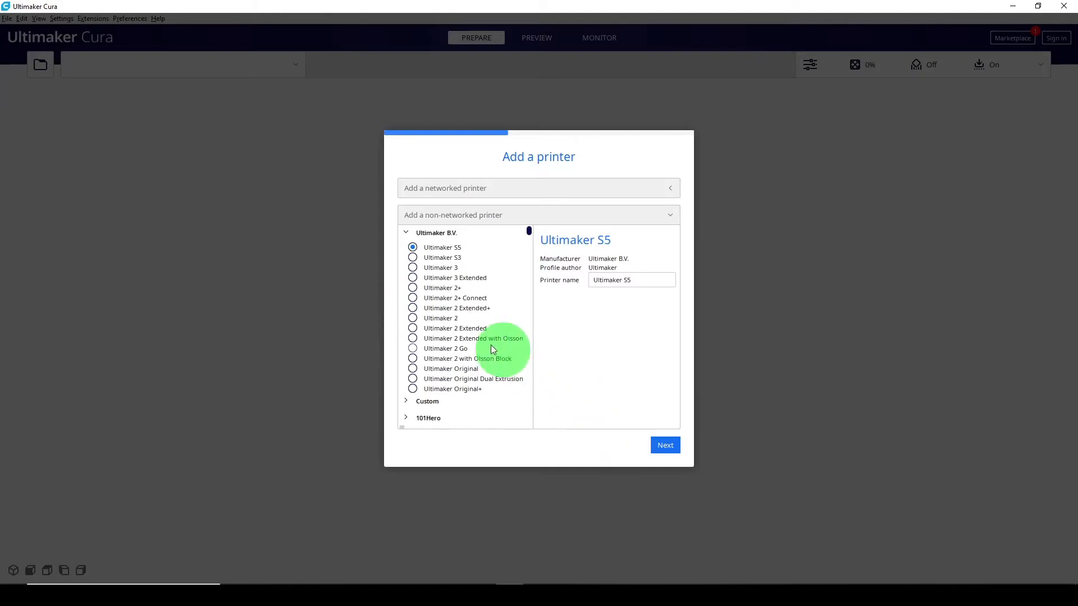
{"action": "left_click", "coordinate": [413, 310]}
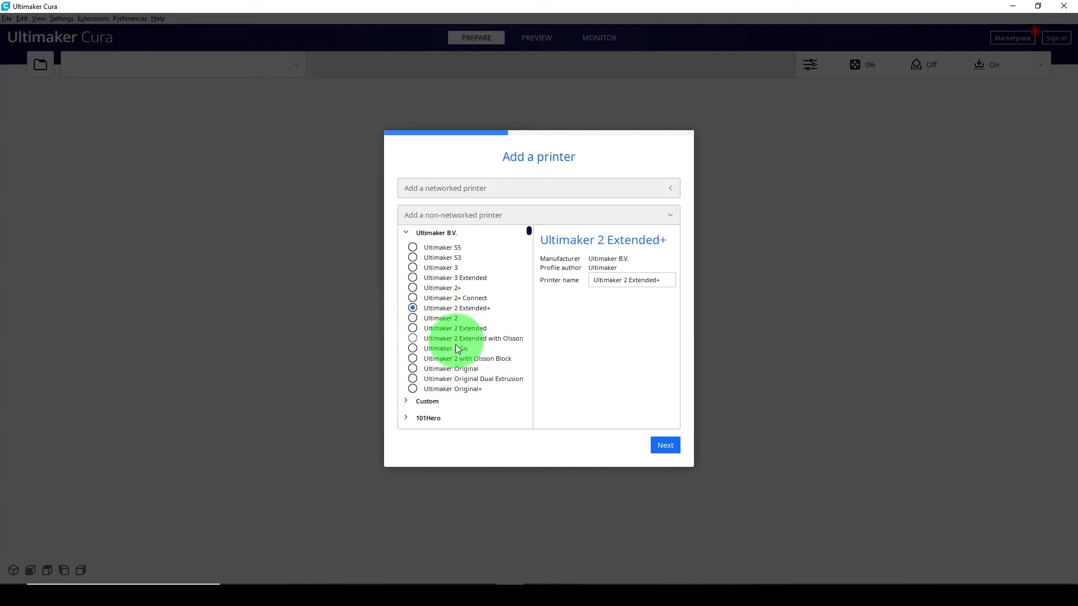
Examine the custom printer options and look through the full list of supported manufacturers.
{"action": "left_click", "coordinate": [405, 402]}
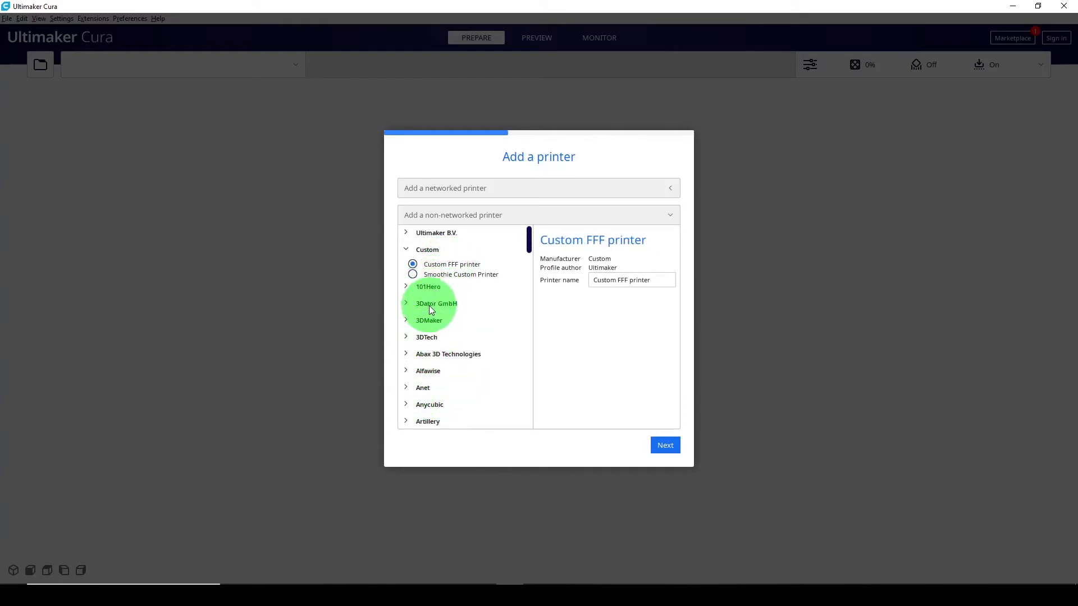
{"action": "scroll", "coordinate": [431, 309], "scroll_direction": "down", "scroll_amount": 3}
{"action": "scroll", "coordinate": [428, 312], "scroll_direction": "down", "scroll_amount": 8}
{"action": "scroll", "coordinate": [429, 312], "scroll_direction": "down", "scroll_amount": 7}
{"action": "scroll", "coordinate": [438, 332], "scroll_direction": "down", "scroll_amount": 2}
{"action": "left_click_drag", "start_coordinate": [528, 294], "coordinate": [524, 212]}
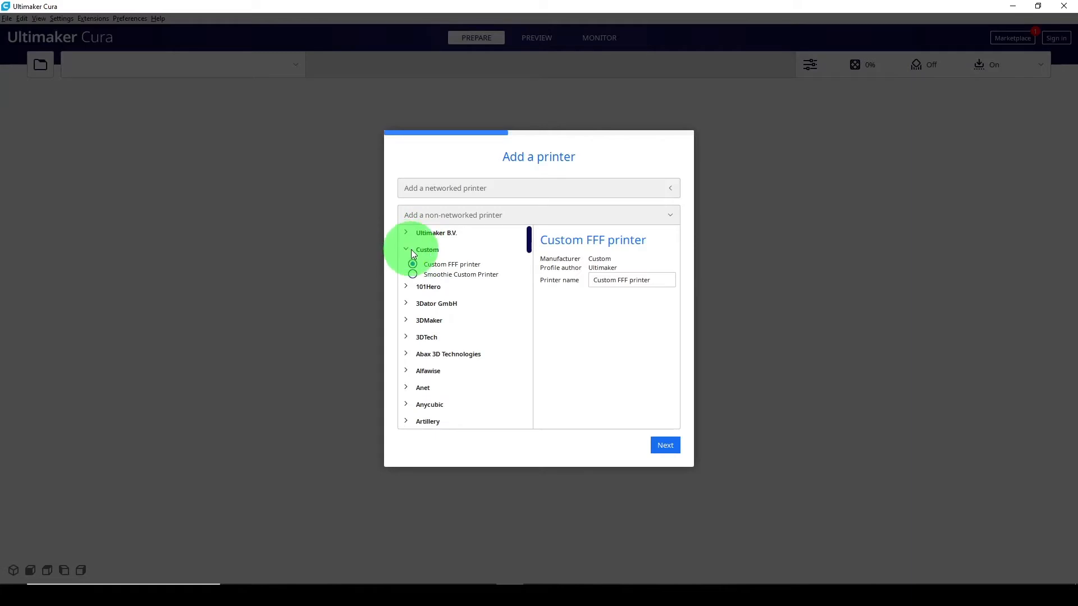
Look at the printer models offered under Ultimaker B.V., 3DMaker, Abax 3D Technologies and Alfawise.
{"action": "left_click", "coordinate": [408, 235]}
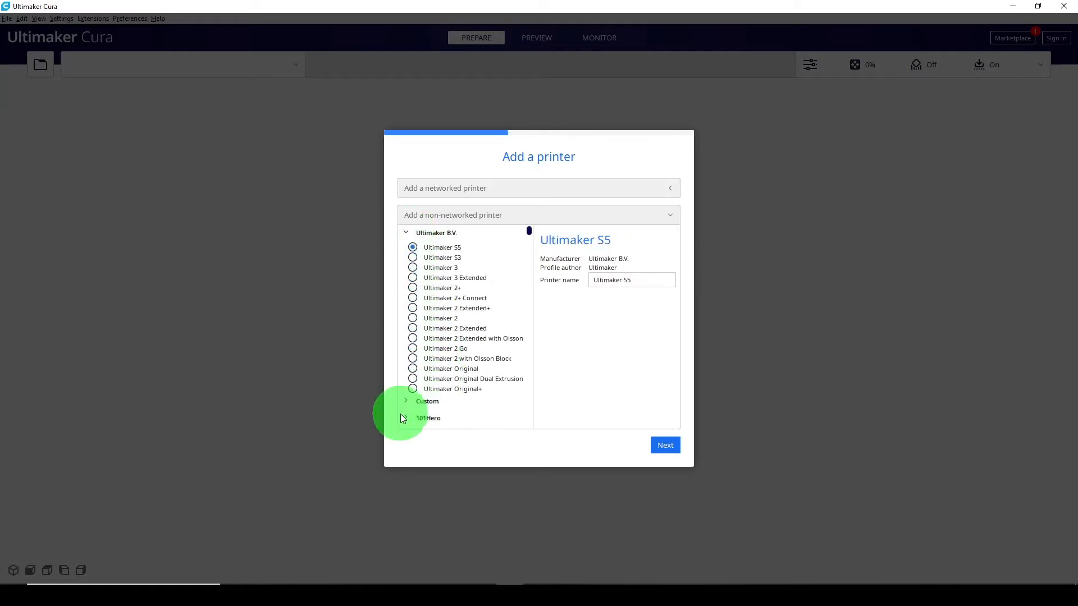
{"action": "scroll", "coordinate": [423, 404], "scroll_direction": "down", "scroll_amount": 5}
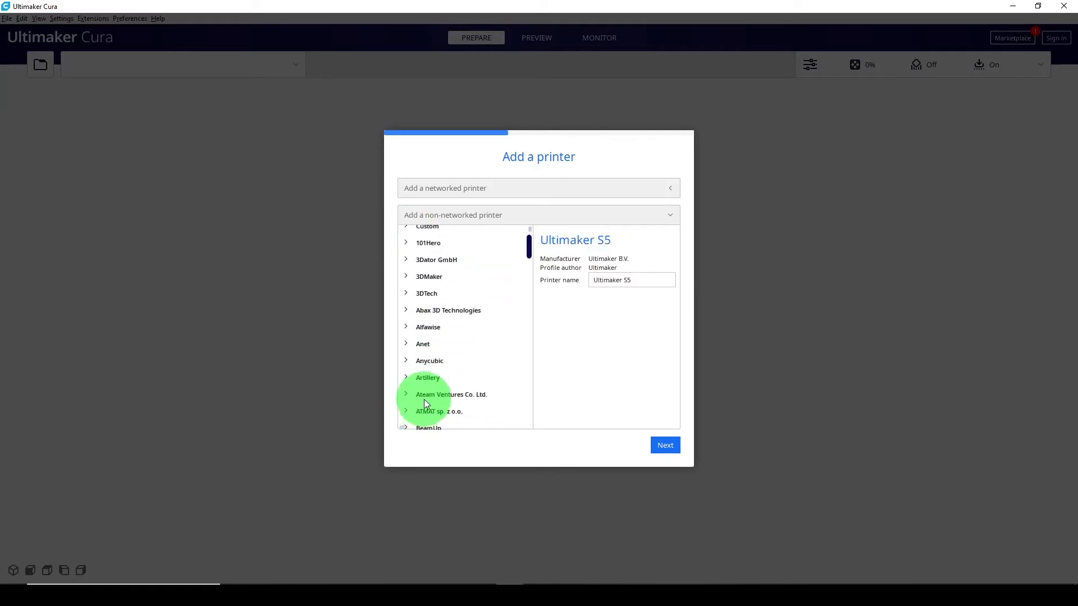
{"action": "scroll", "coordinate": [424, 400], "scroll_direction": "up", "scroll_amount": 2}
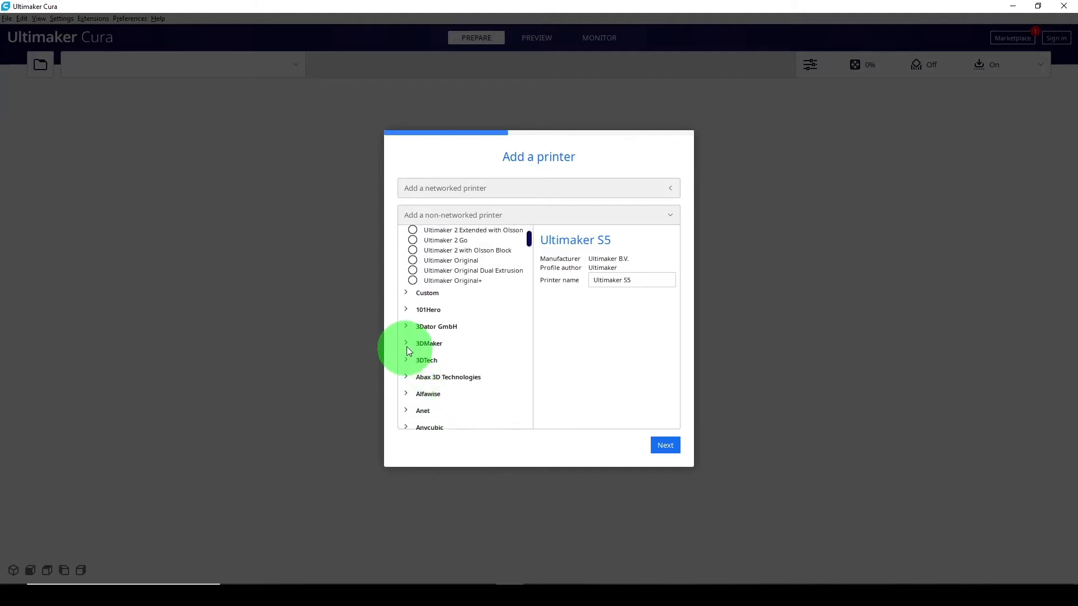
{"action": "left_click", "coordinate": [407, 344]}
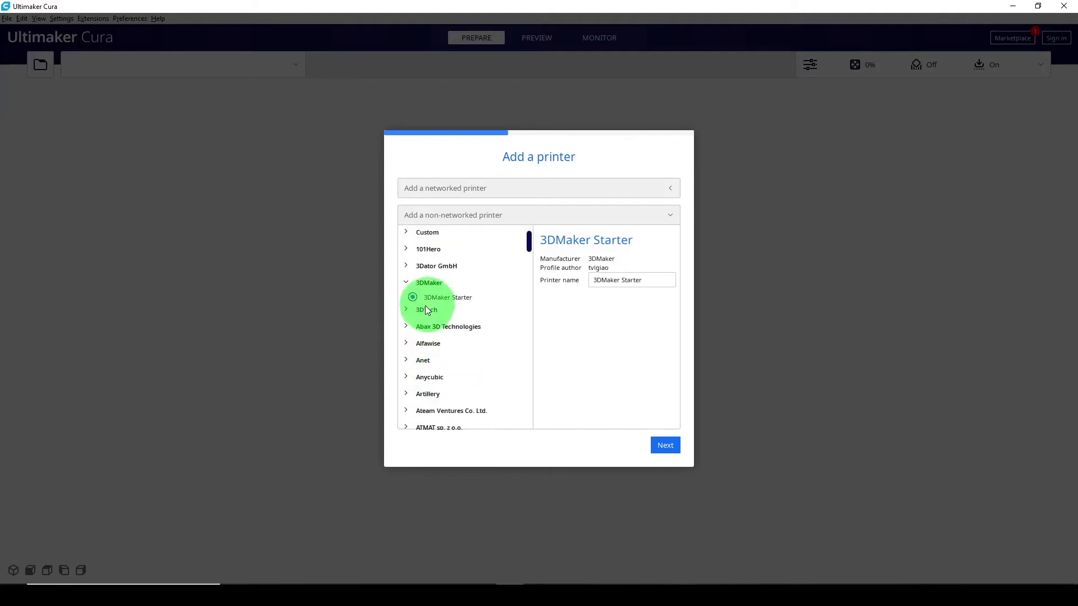
{"action": "left_click", "coordinate": [412, 329]}
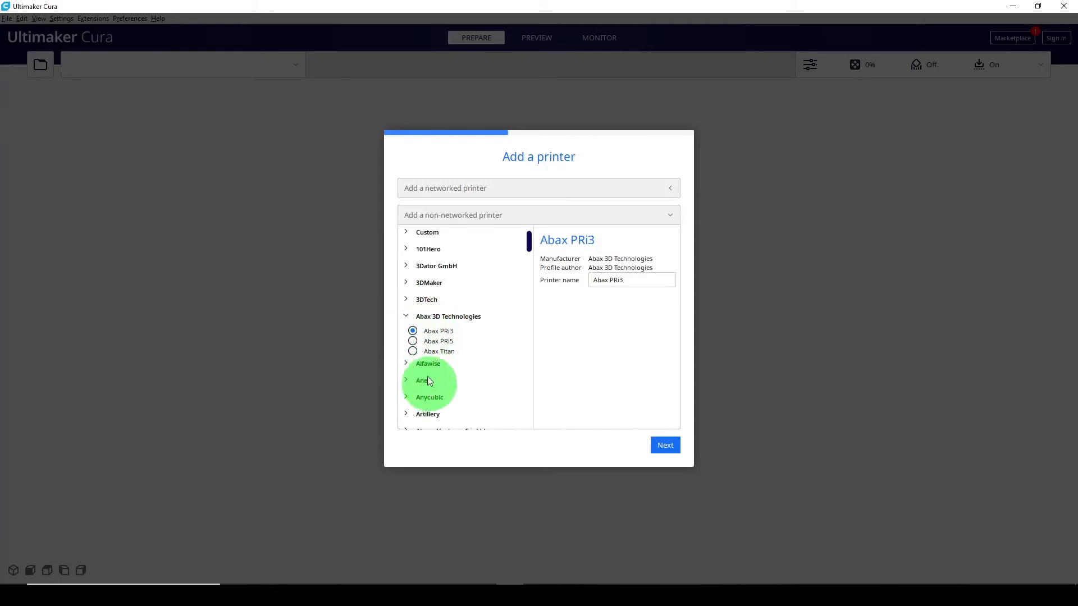
{"action": "left_click", "coordinate": [415, 365]}
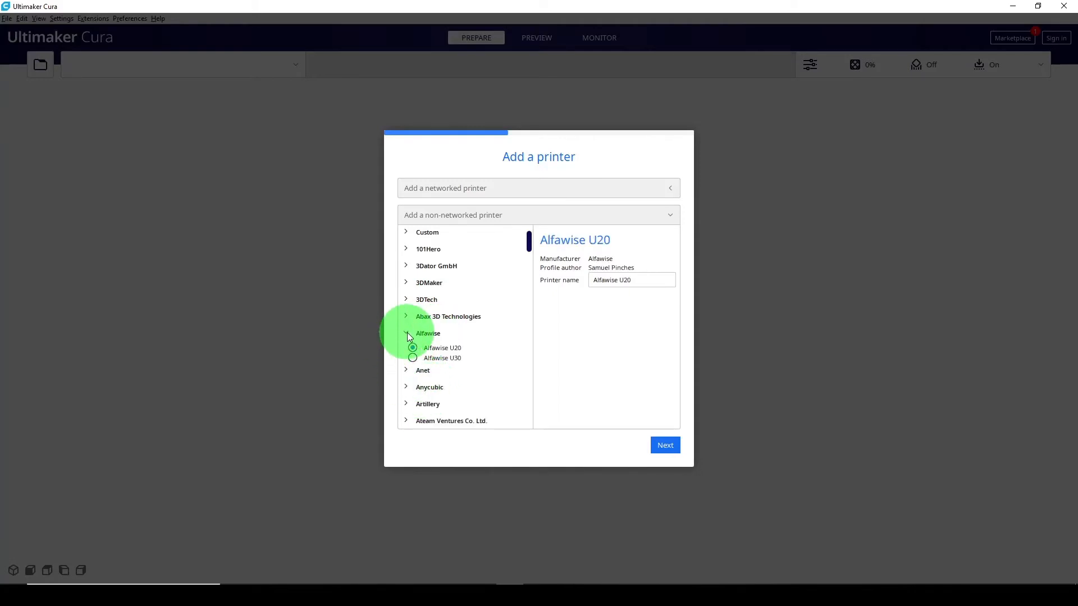
{"action": "scroll", "coordinate": [427, 352], "scroll_direction": "down", "scroll_amount": 5}
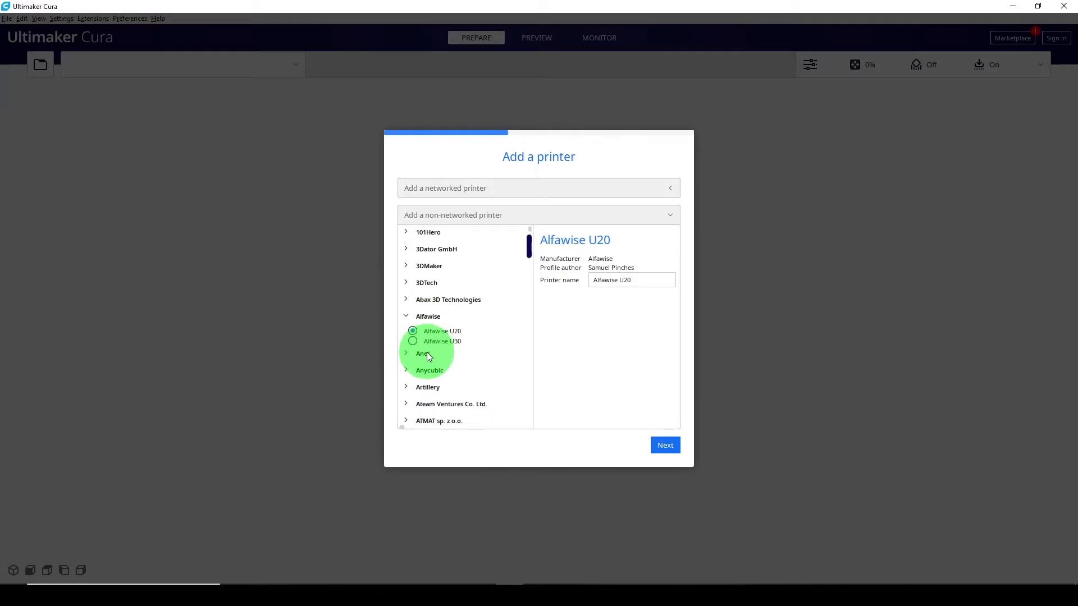
{"action": "scroll", "coordinate": [426, 352], "scroll_direction": "down", "scroll_amount": 6}
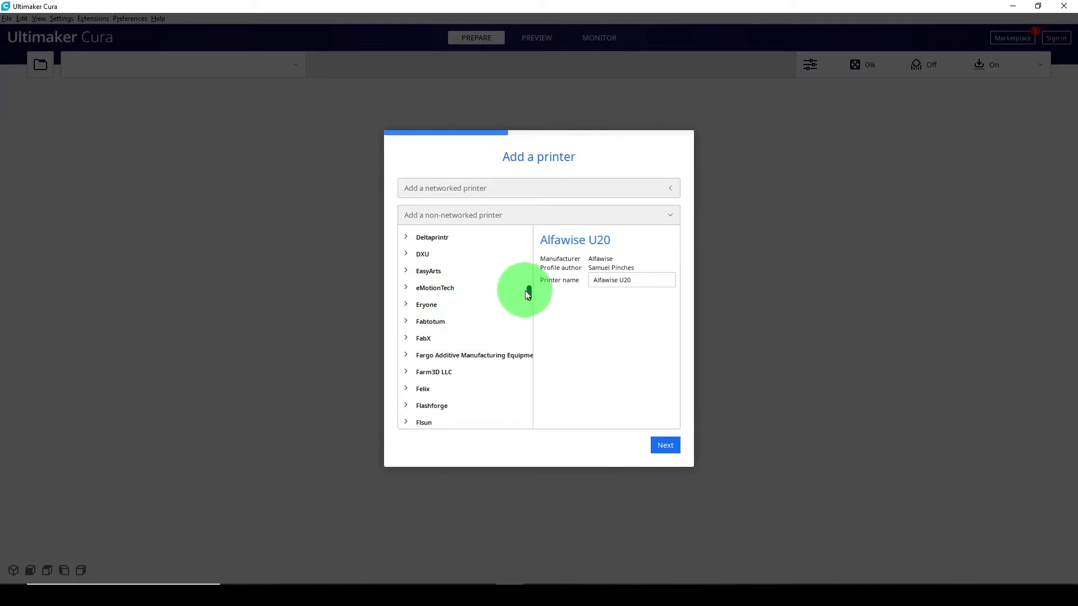
{"action": "left_click_drag", "start_coordinate": [530, 293], "coordinate": [526, 226]}
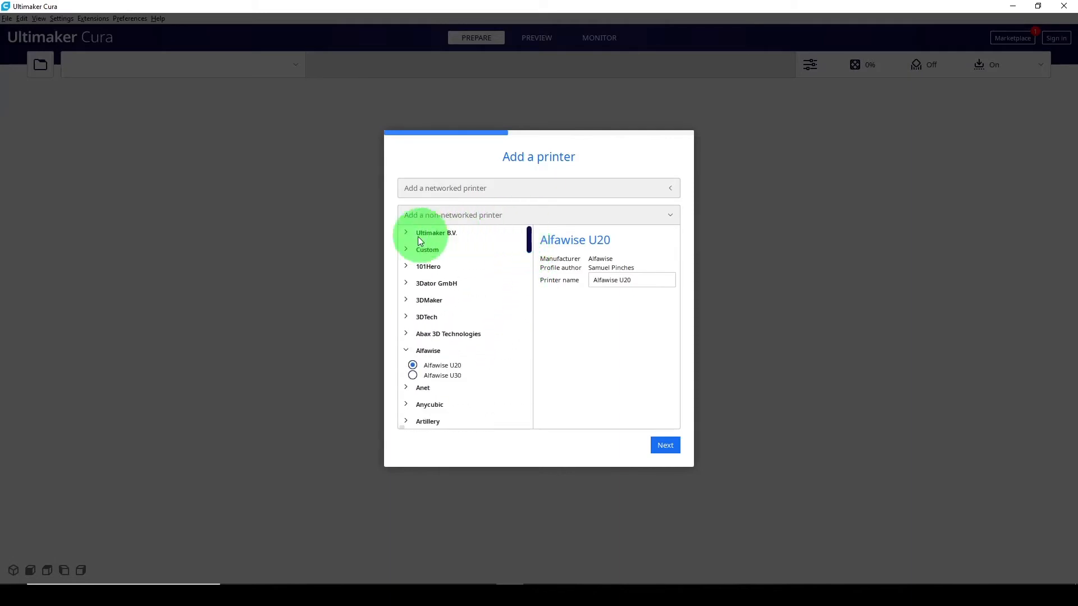
Add the Ultimaker 2 Extended+ from the Ultimaker B.V. models as the non-networked printer.
{"action": "left_click", "coordinate": [403, 233]}
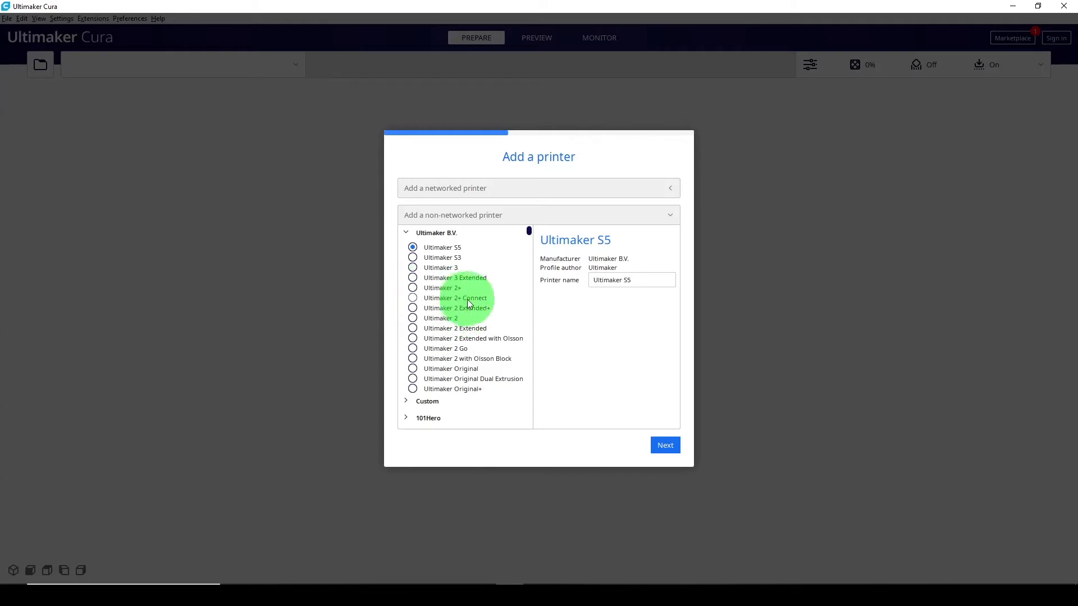
{"action": "left_click", "coordinate": [414, 309]}
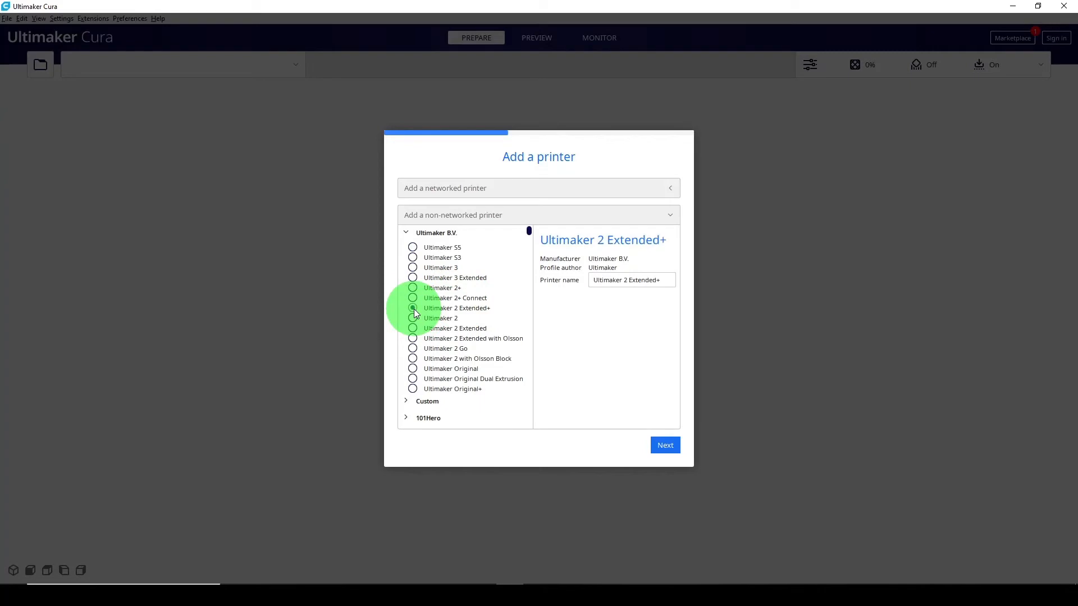
{"action": "left_click", "coordinate": [665, 445]}
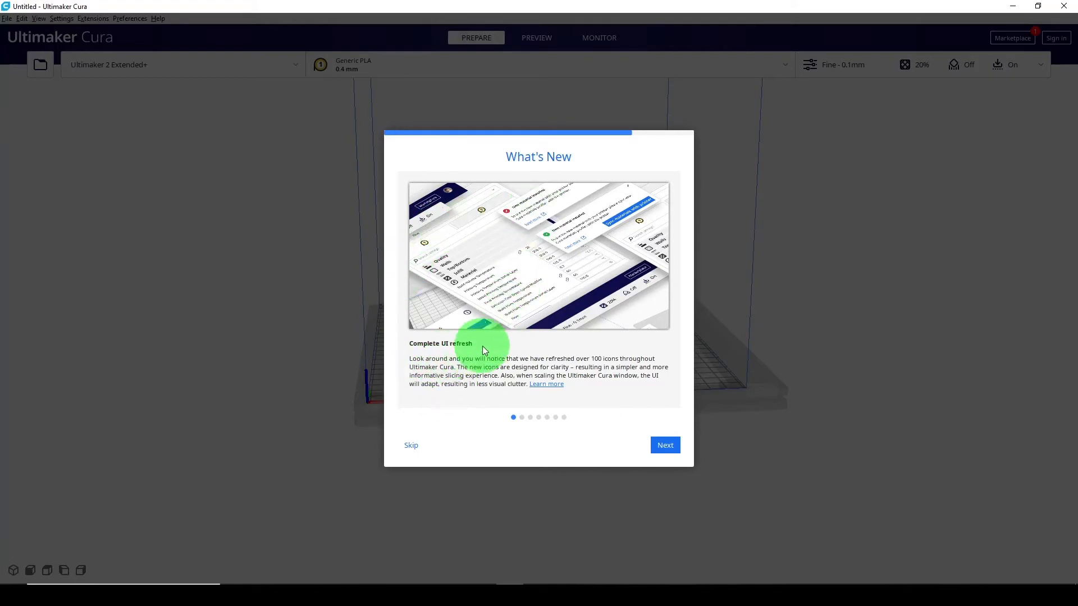
Go through the What's New slides to the release notes and finish the first-run setup.
{"action": "left_click", "coordinate": [664, 447]}
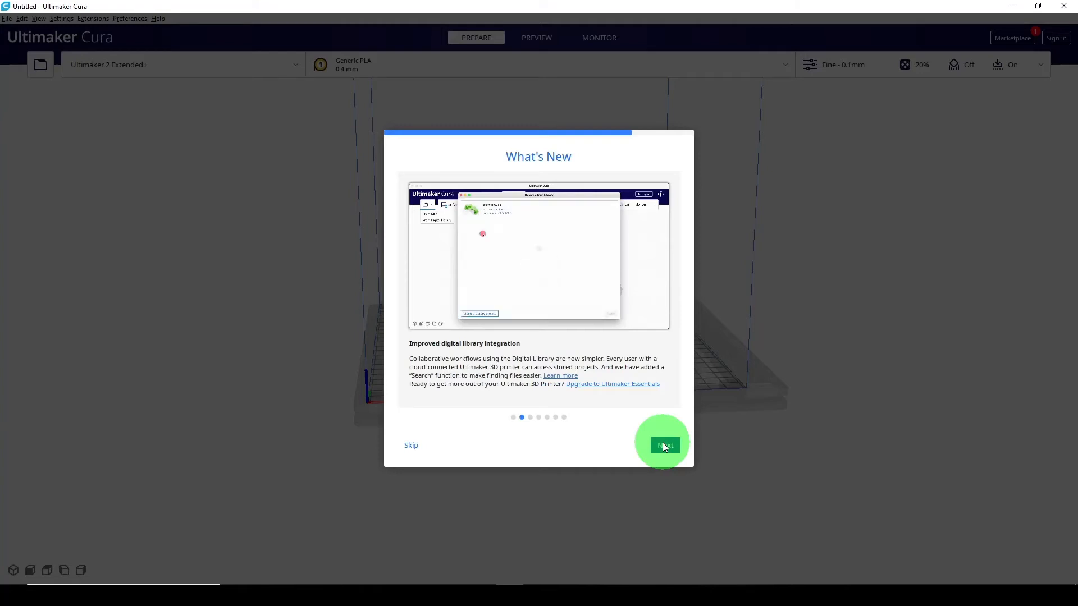
{"action": "left_click", "coordinate": [665, 446]}
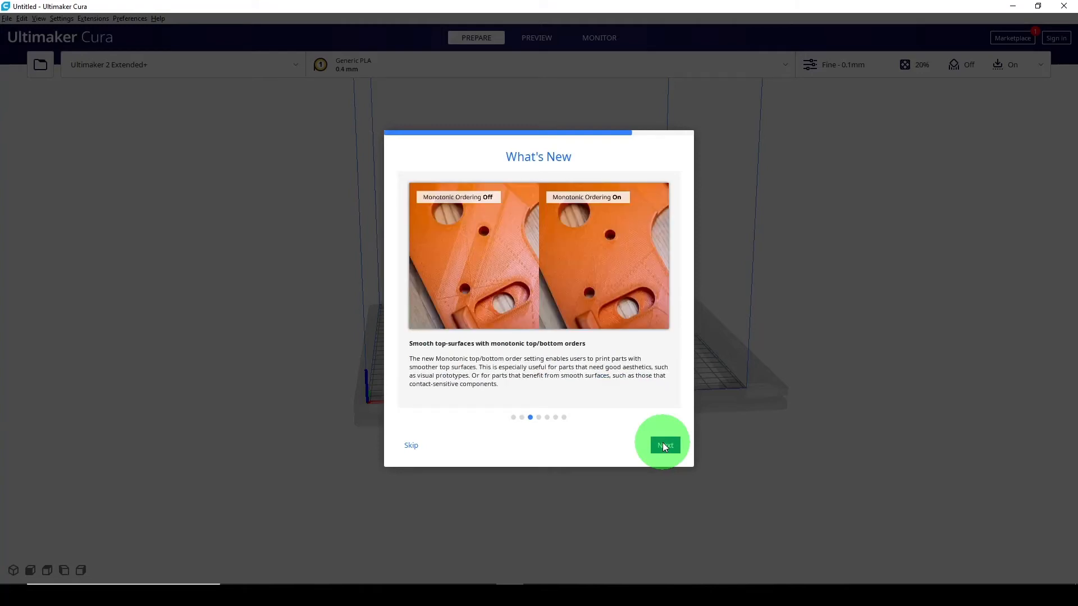
{"action": "left_click", "coordinate": [411, 451]}
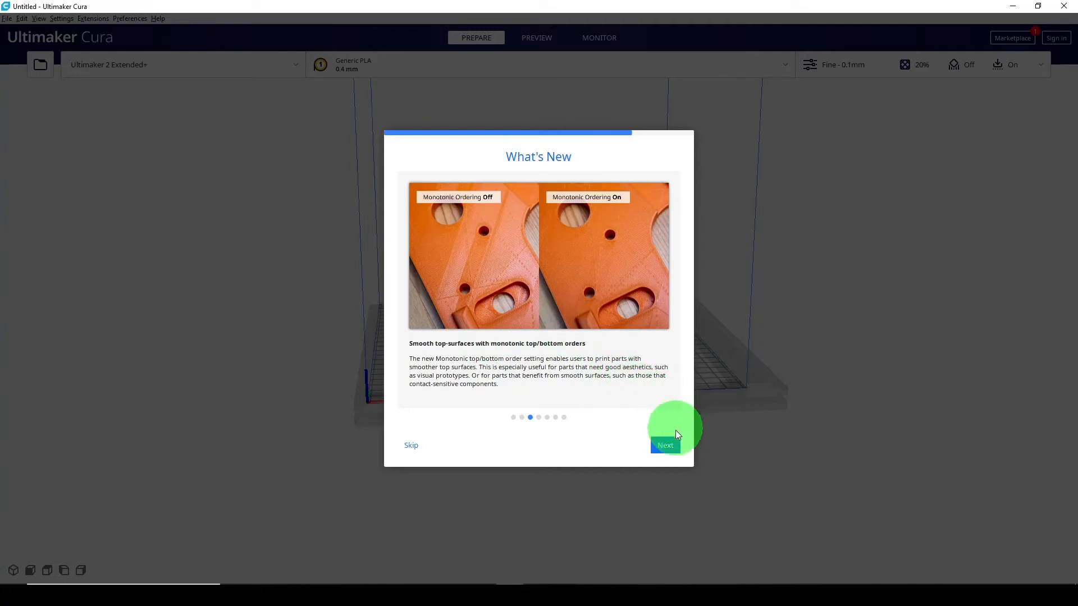
{"action": "left_click", "coordinate": [671, 451]}
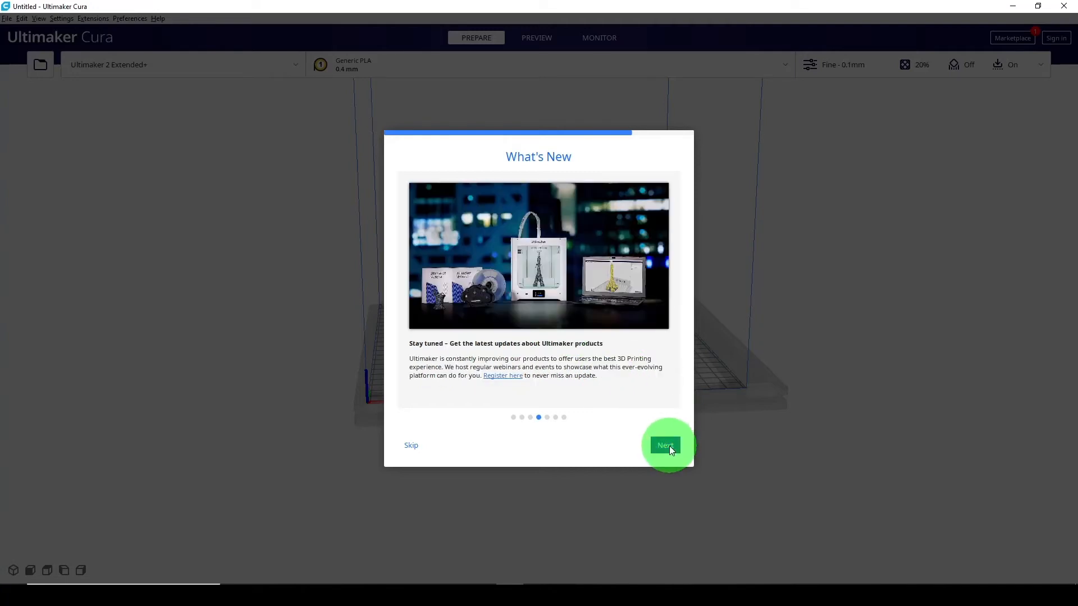
{"action": "left_click", "coordinate": [666, 446]}
{"action": "left_click", "coordinate": [666, 446]}
{"action": "left_click", "coordinate": [665, 446]}
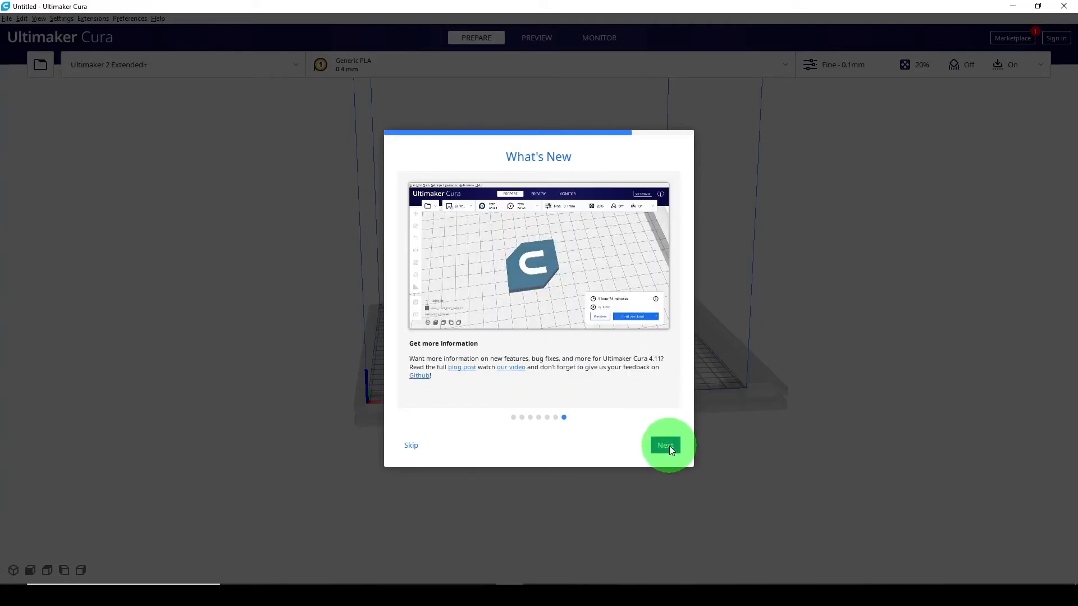
{"action": "left_click", "coordinate": [669, 446]}
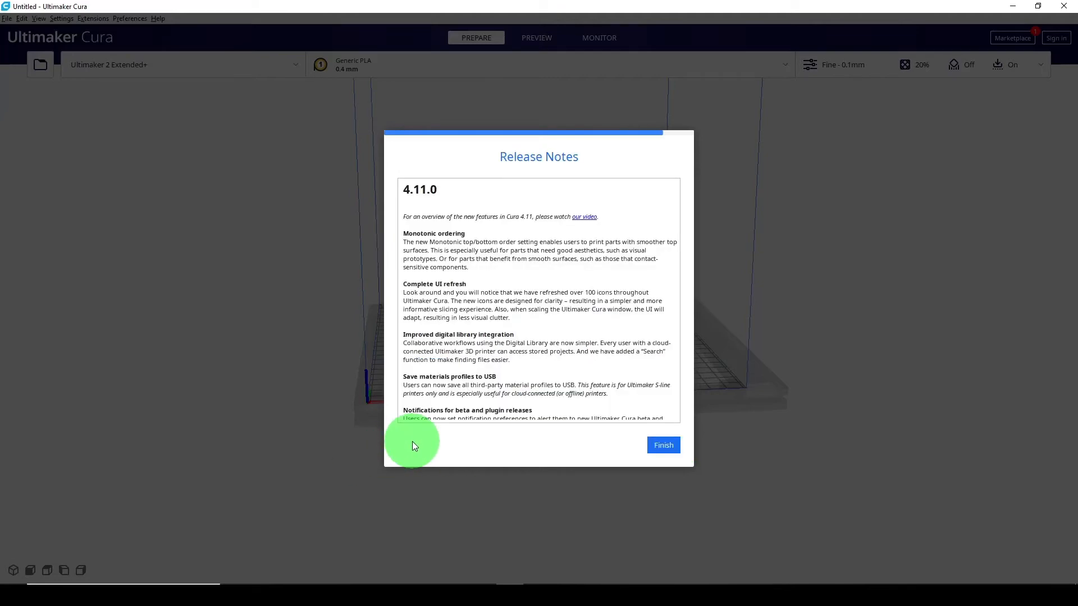
Examine the empty Ultimaker 2 Extended+ build plate and its full build volume from several angles.
{"action": "right_click_drag", "start_coordinate": [477, 329], "coordinate": [501, 361]}
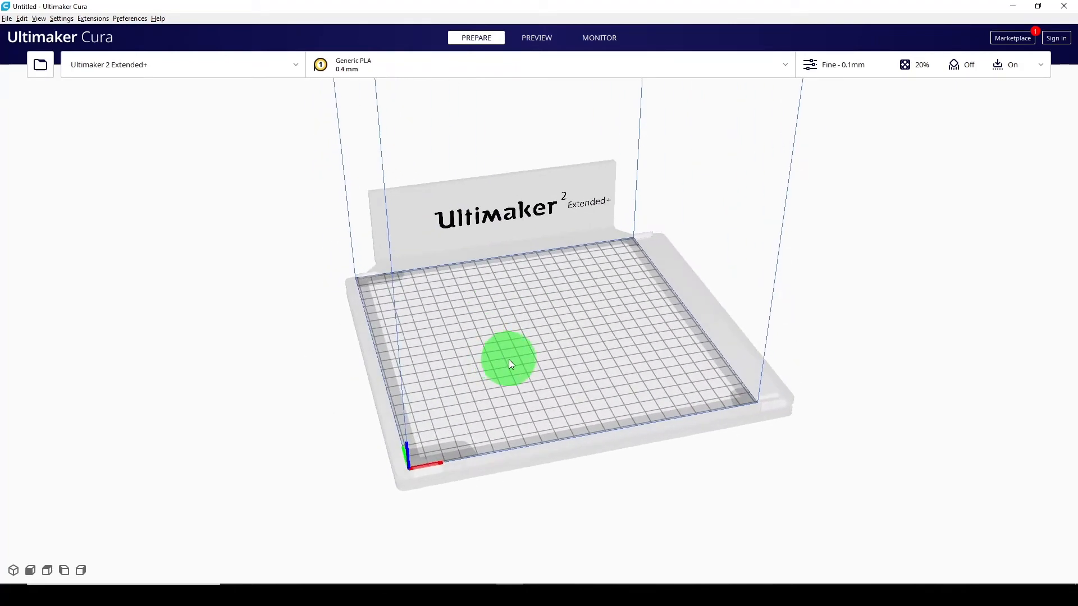
{"action": "middle_click_drag", "start_coordinate": [510, 344], "coordinate": [392, 432]}
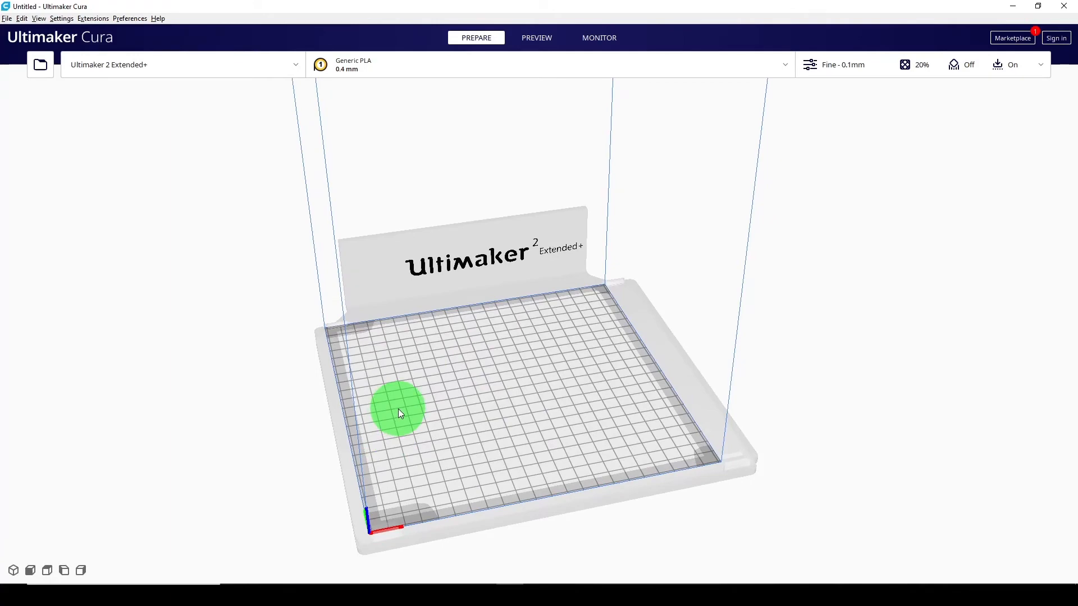
{"action": "right_click_drag", "start_coordinate": [403, 412], "coordinate": [382, 387]}
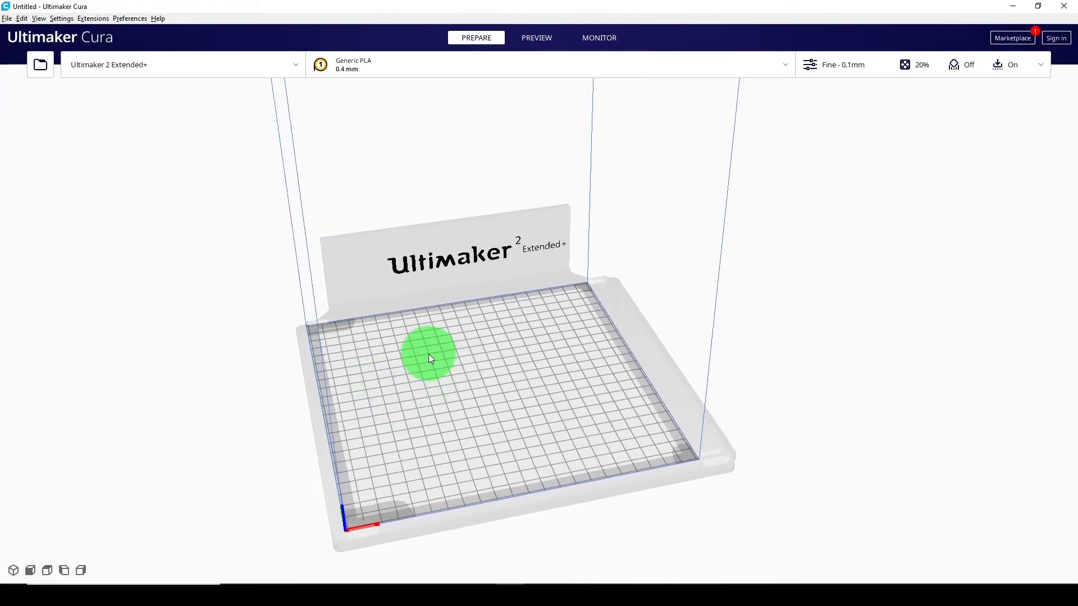
{"action": "right_click_drag", "start_coordinate": [429, 354], "coordinate": [614, 420]}
{"action": "scroll", "coordinate": [614, 420], "scroll_direction": "down", "scroll_amount": 5}
{"action": "right_click_drag", "start_coordinate": [593, 372], "coordinate": [441, 517]}
{"action": "right_click_drag", "start_coordinate": [385, 318], "coordinate": [608, 345]}
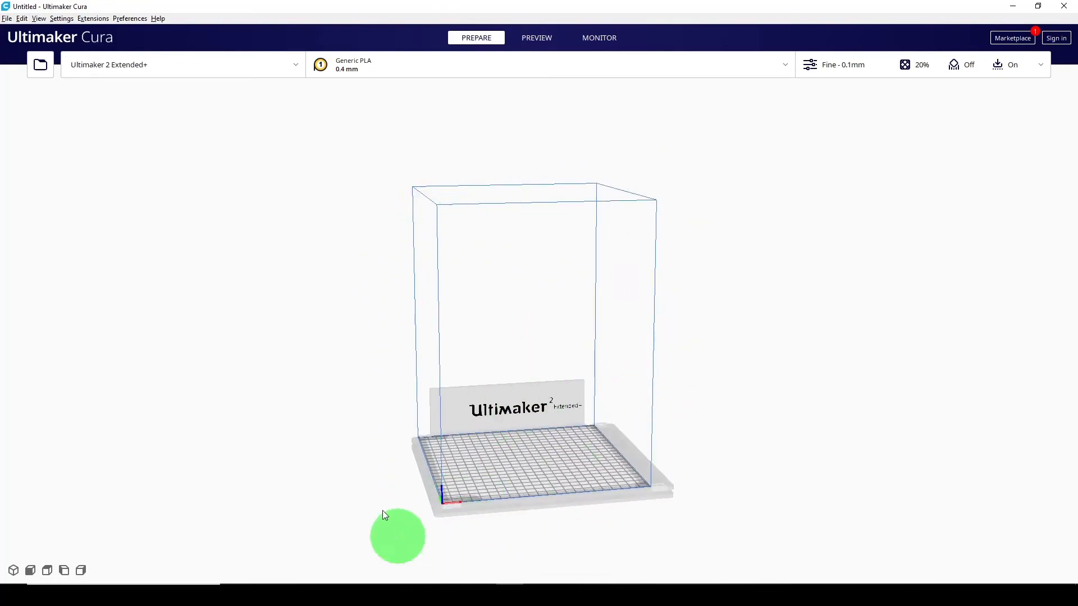
{"action": "right_click_drag", "start_coordinate": [480, 405], "coordinate": [556, 284]}
Open the "3d printing intro" model from the Downloads folder.
{"action": "left_click", "coordinate": [39, 65]}
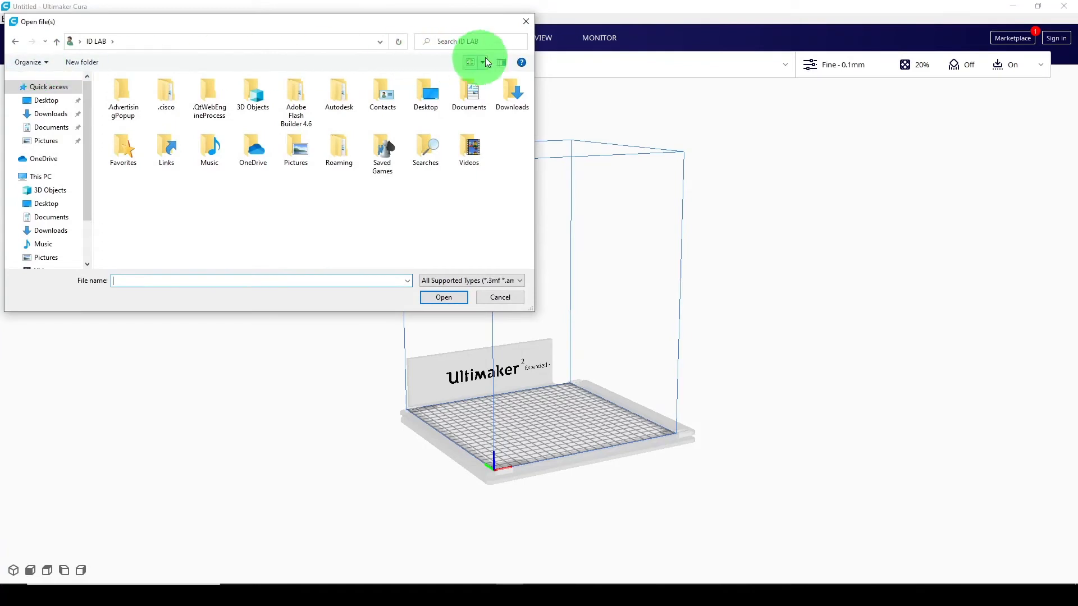
{"action": "left_click", "coordinate": [44, 115]}
{"action": "left_click", "coordinate": [136, 95]}
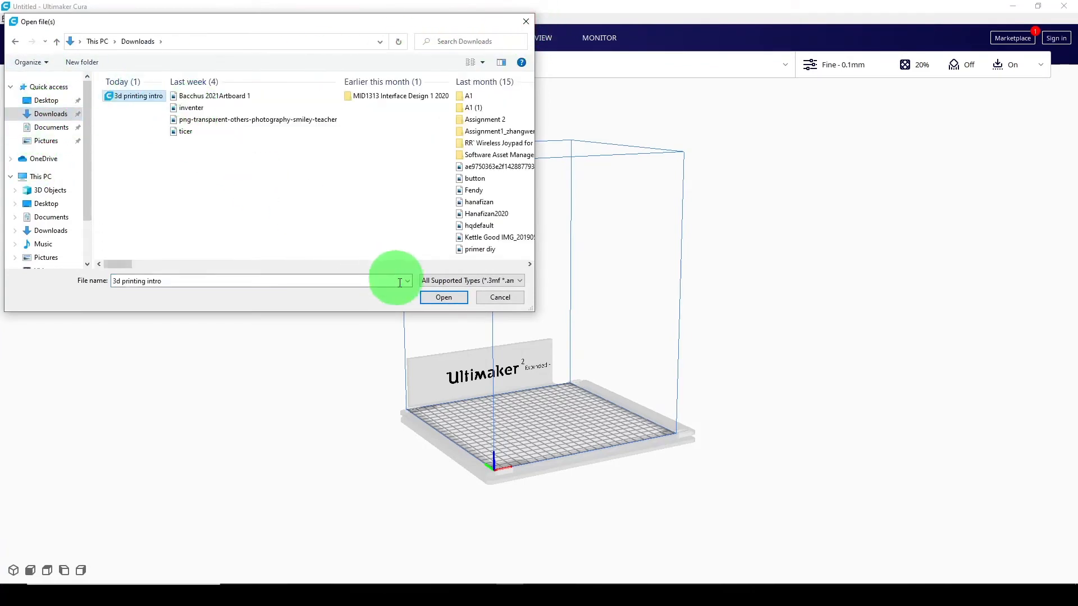
{"action": "left_click", "coordinate": [438, 300]}
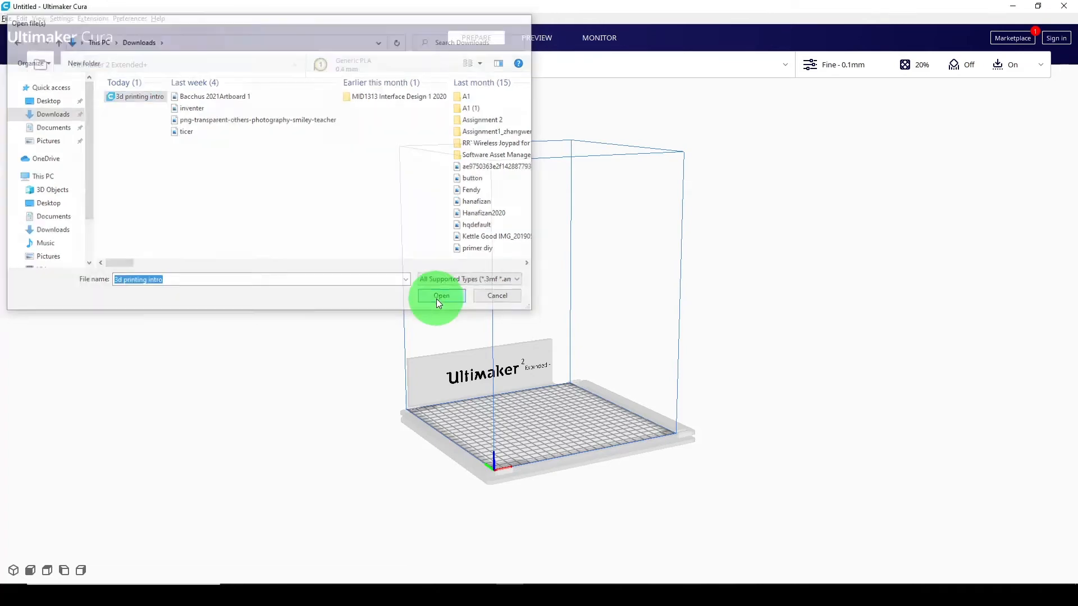
Check the imported tag and the selected printer, and look through the Generic and Ultimaker material options.
{"action": "right_click_drag", "start_coordinate": [510, 355], "coordinate": [488, 411]}
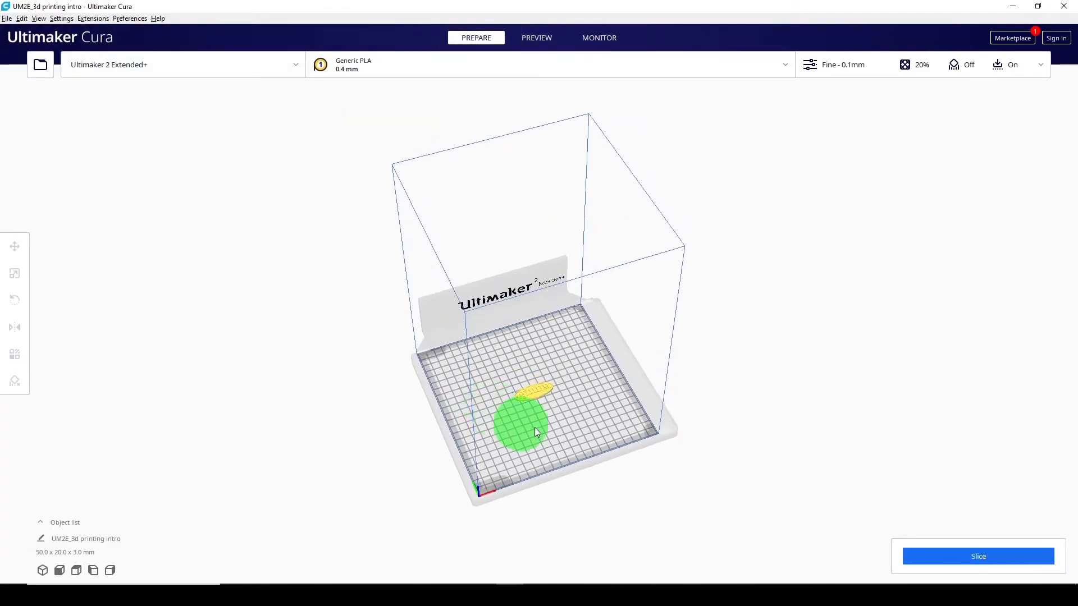
{"action": "scroll", "coordinate": [559, 441], "scroll_direction": "up", "scroll_amount": 3}
{"action": "right_click_drag", "start_coordinate": [557, 448], "coordinate": [544, 436]}
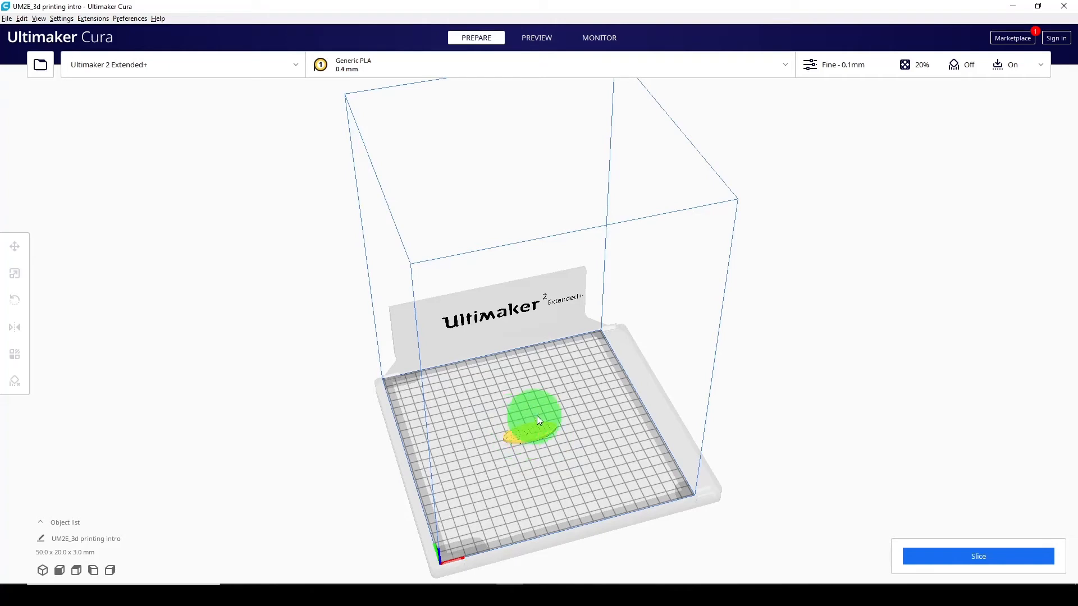
{"action": "right_click_drag", "start_coordinate": [544, 372], "coordinate": [488, 306]}
{"action": "left_click", "coordinate": [172, 62]}
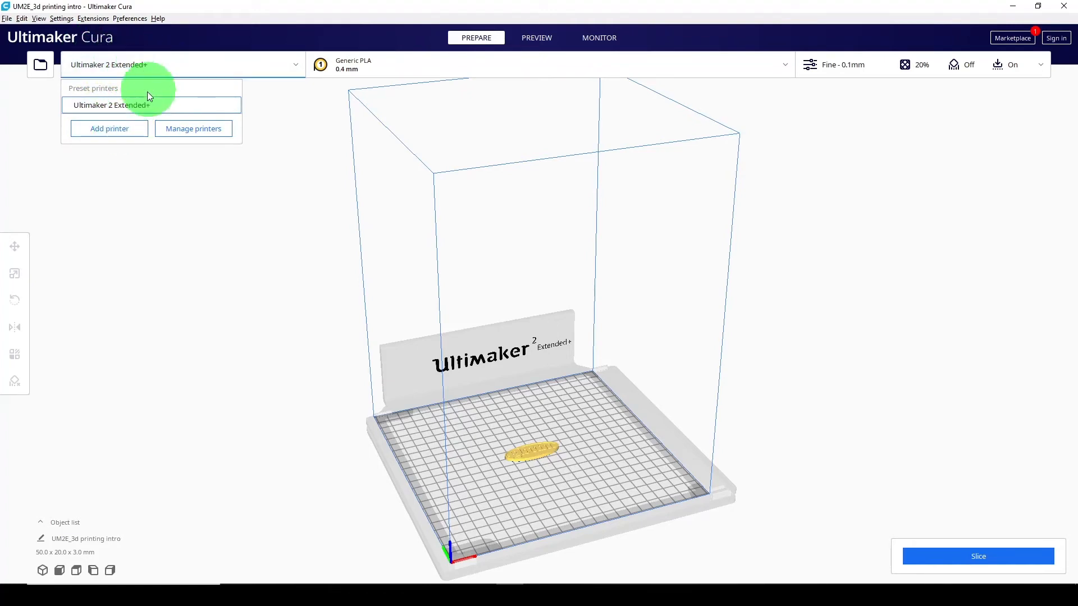
{"action": "left_click", "coordinate": [359, 64]}
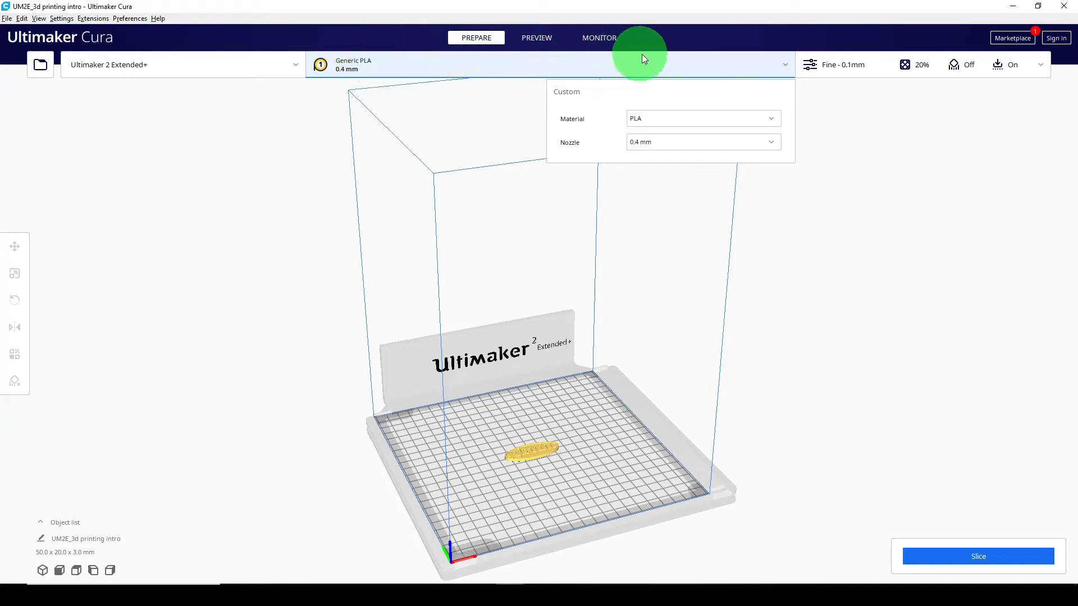
{"action": "left_click", "coordinate": [698, 115]}
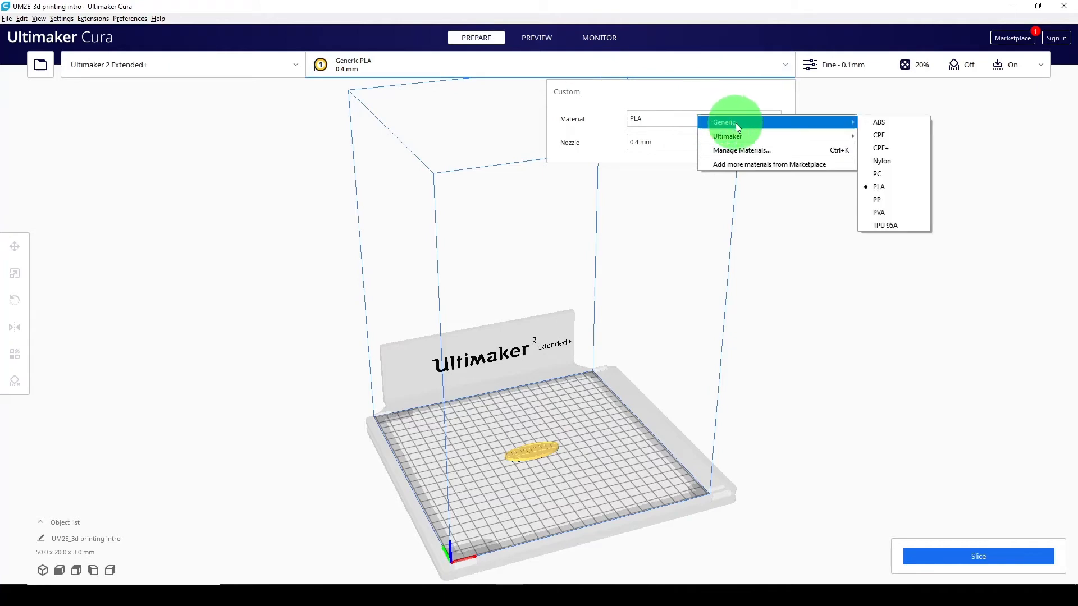
{"action": "mouse_move", "coordinate": [814, 123]}
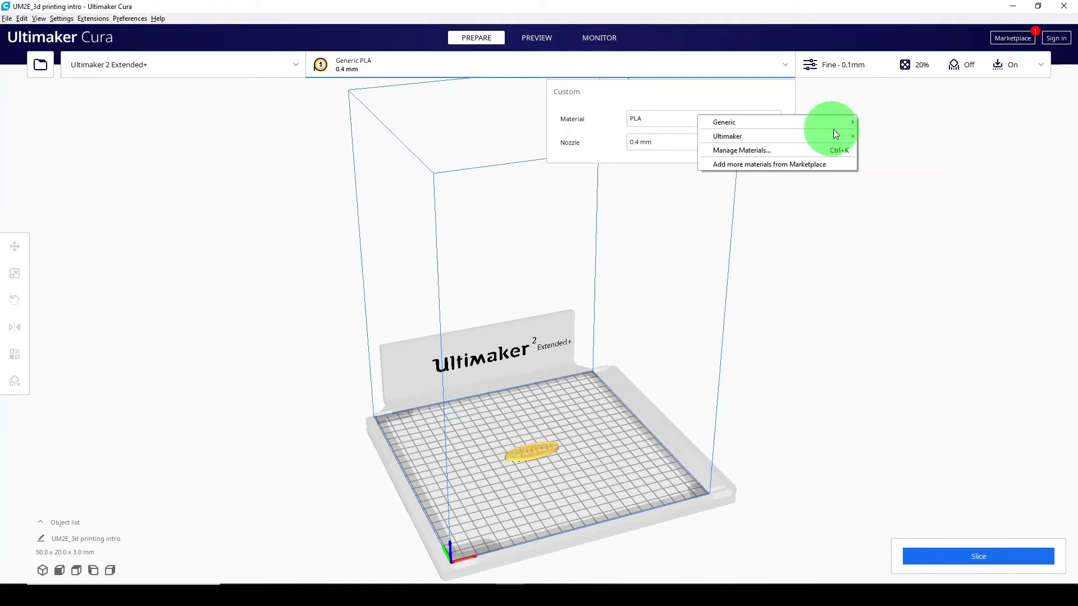
{"action": "mouse_move", "coordinate": [842, 141]}
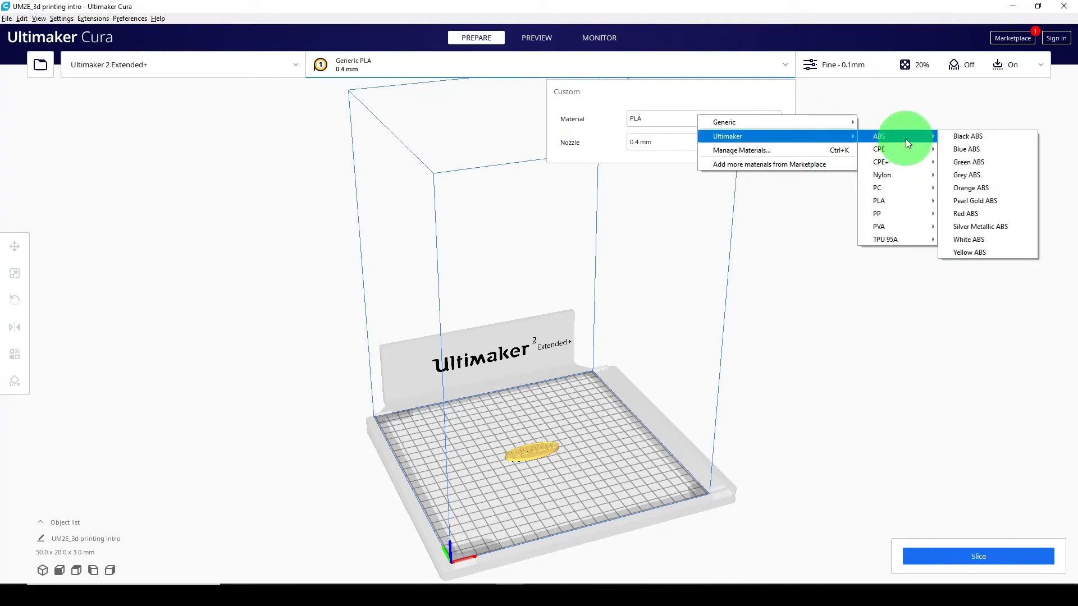
{"action": "mouse_move", "coordinate": [927, 148]}
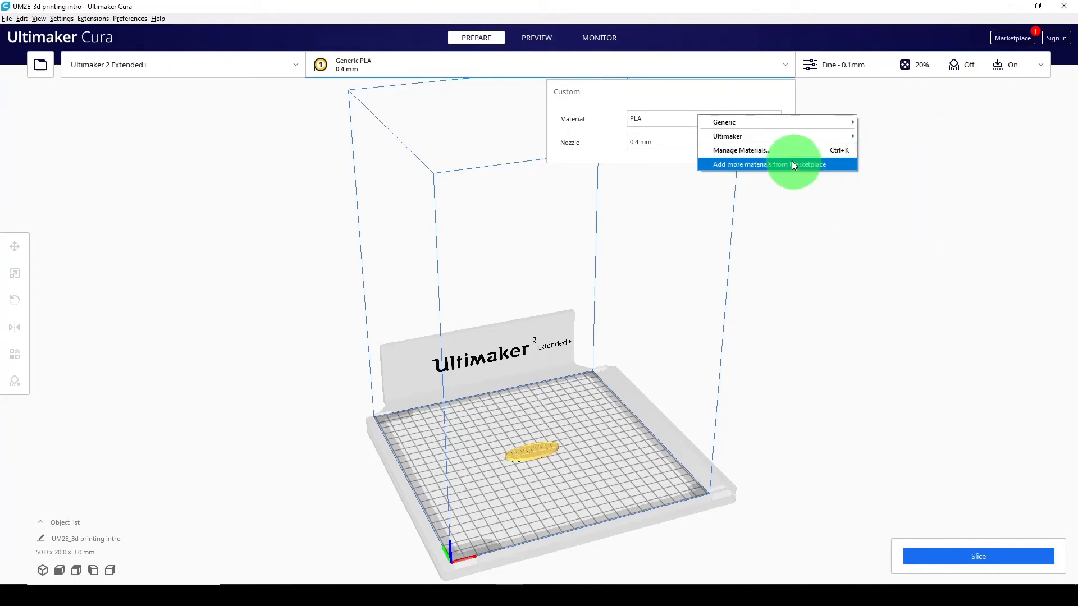
{"action": "left_click", "coordinate": [689, 87]}
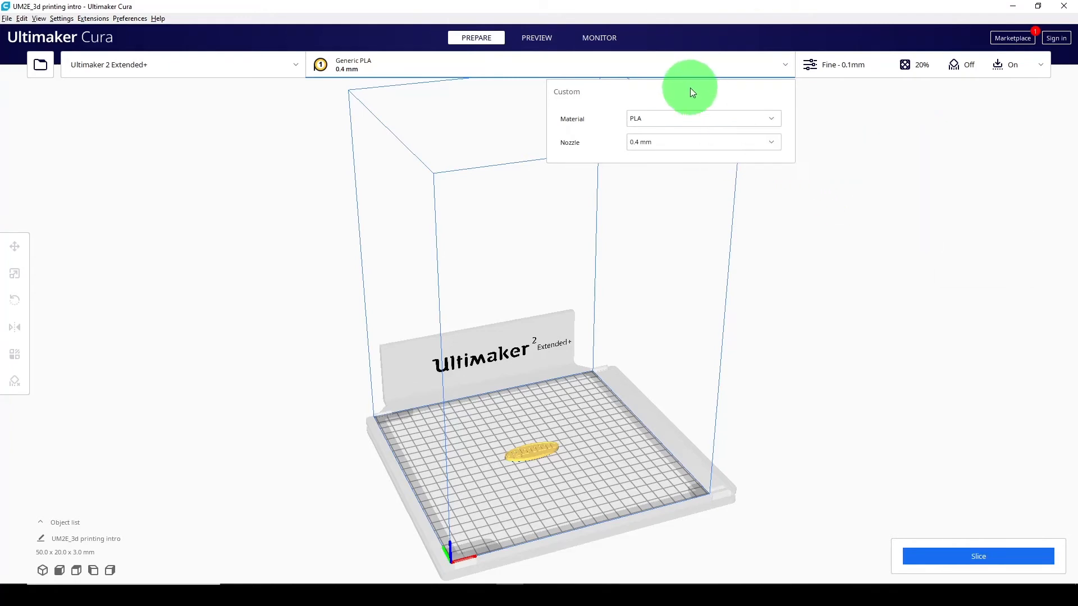
Look at the available nozzle sizes and close the material and nozzle settings.
{"action": "left_click", "coordinate": [657, 143]}
{"action": "left_click", "coordinate": [637, 147]}
{"action": "left_click", "coordinate": [708, 150]}
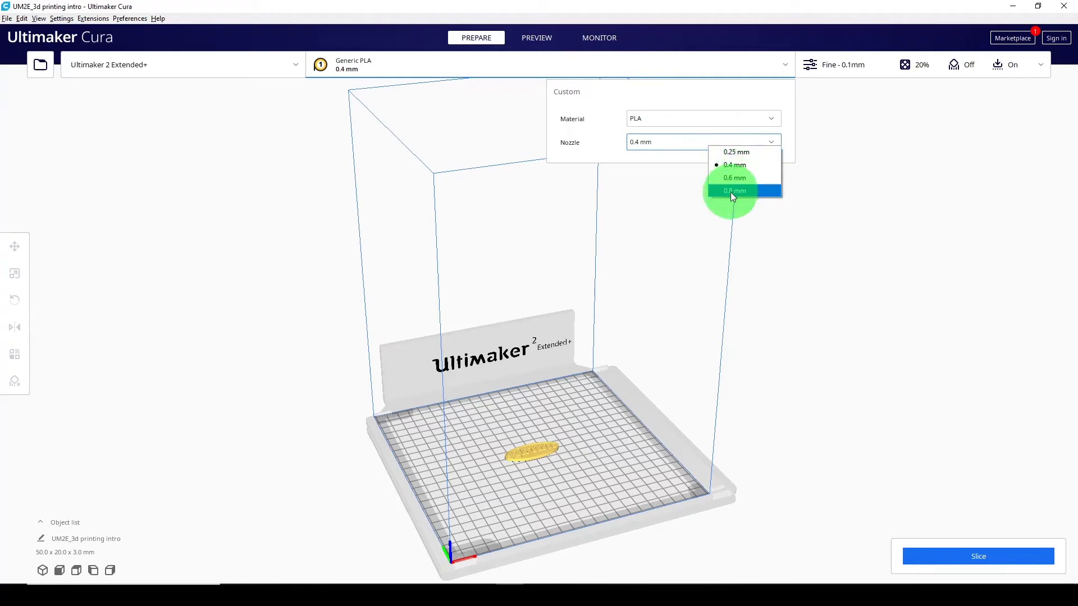
{"action": "left_click", "coordinate": [687, 159]}
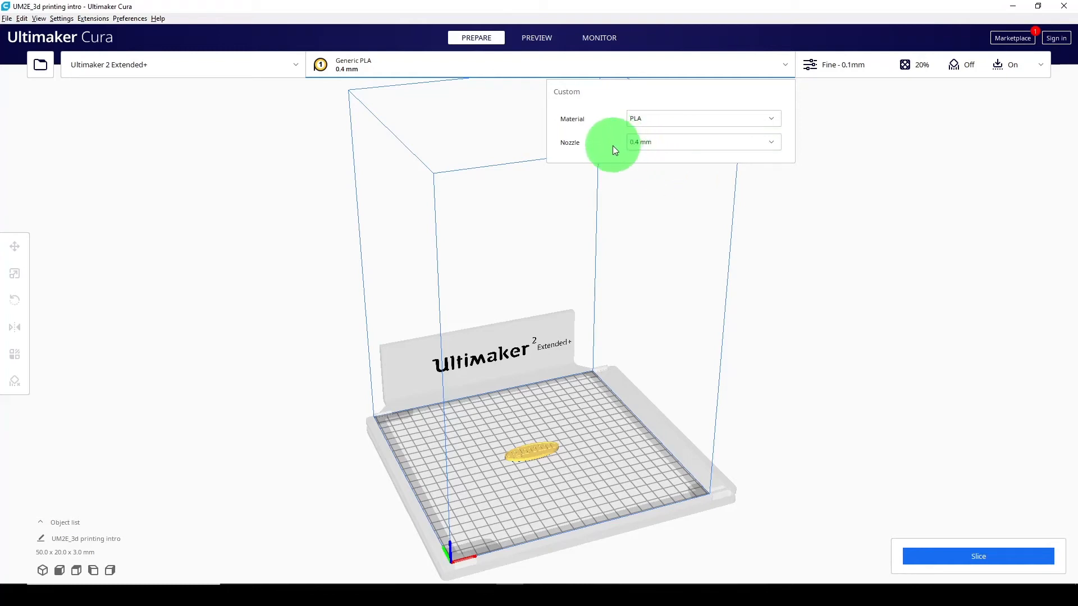
{"action": "left_click", "coordinate": [557, 66]}
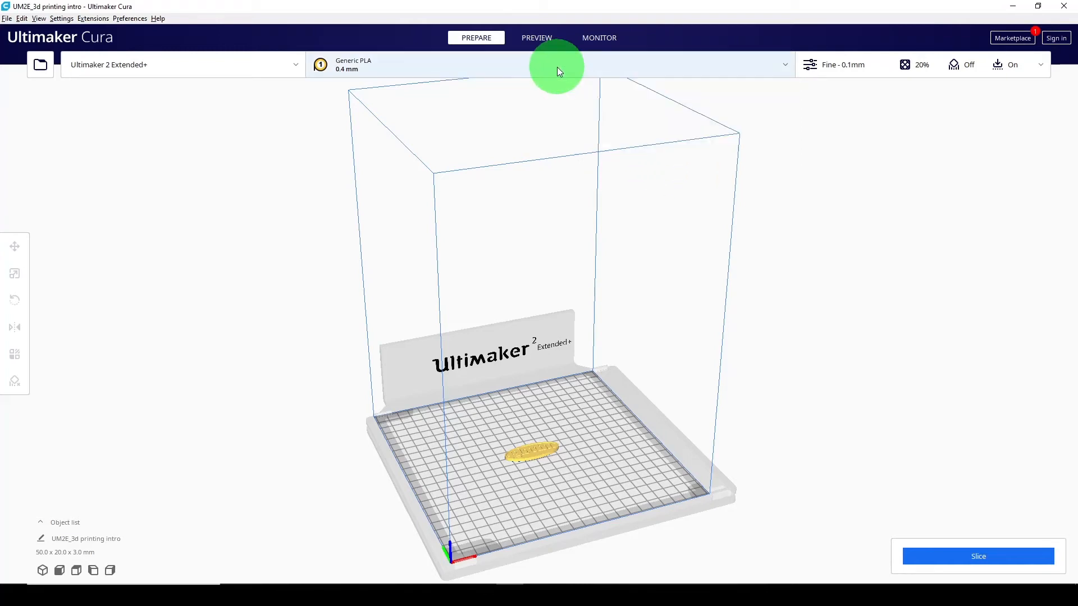
Show the print settings and inspect the "gbum" tag up close on the build plate.
{"action": "left_click", "coordinate": [821, 66]}
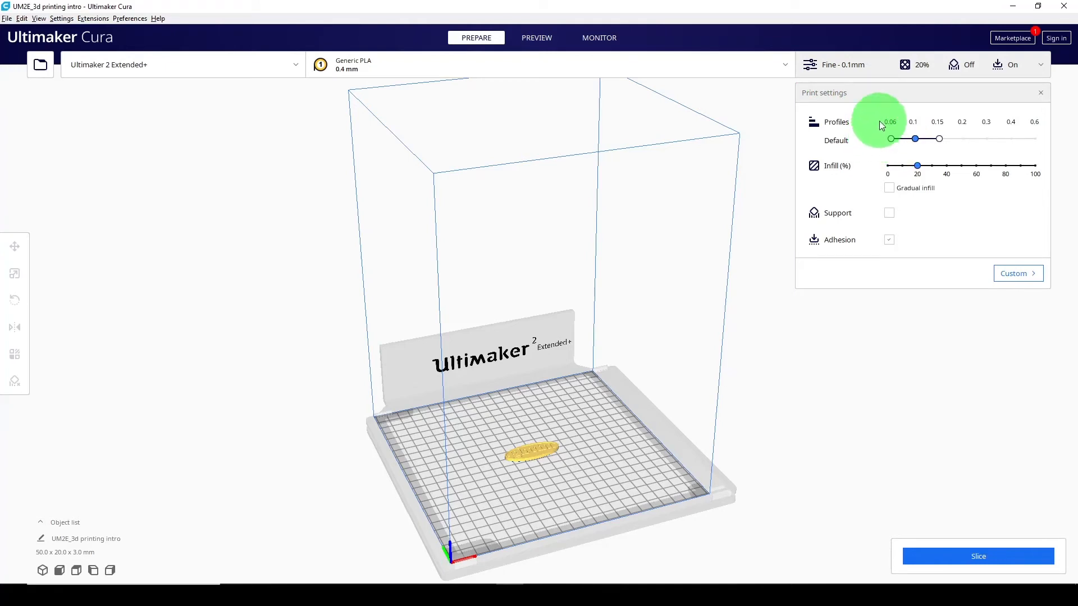
{"action": "scroll", "coordinate": [614, 425], "scroll_direction": "up", "scroll_amount": 5}
{"action": "middle_click_drag", "start_coordinate": [618, 424], "coordinate": [591, 162]}
{"action": "scroll", "coordinate": [570, 321], "scroll_direction": "up", "scroll_amount": 6}
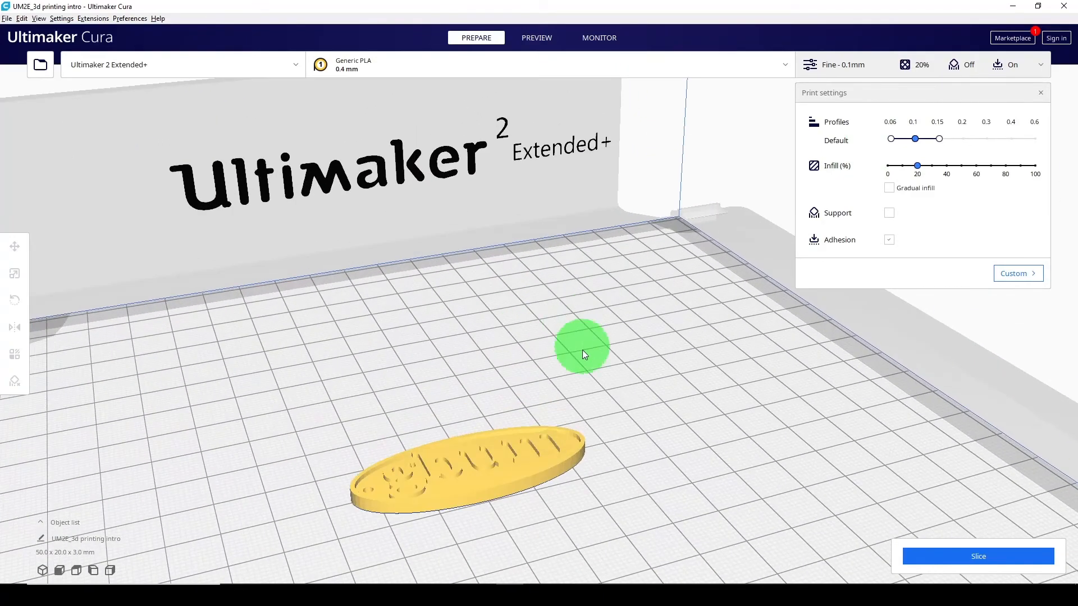
{"action": "middle_click_drag", "start_coordinate": [579, 342], "coordinate": [626, 190]}
{"action": "right_click_drag", "start_coordinate": [590, 205], "coordinate": [575, 271]}
{"action": "middle_click_drag", "start_coordinate": [642, 157], "coordinate": [614, 262]}
{"action": "scroll", "coordinate": [614, 262], "scroll_direction": "up", "scroll_amount": 3}
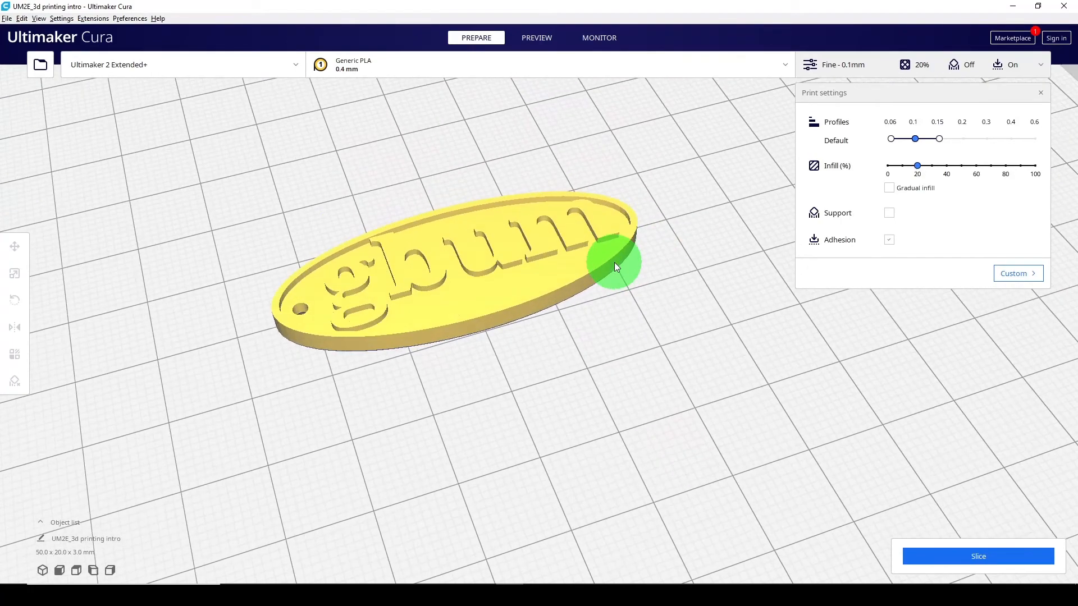
{"action": "right_click_drag", "start_coordinate": [648, 303], "coordinate": [470, 296]}
Select the "gbum" tag to point out its surface and edges, and clear the selection.
{"action": "left_click", "coordinate": [410, 301]}
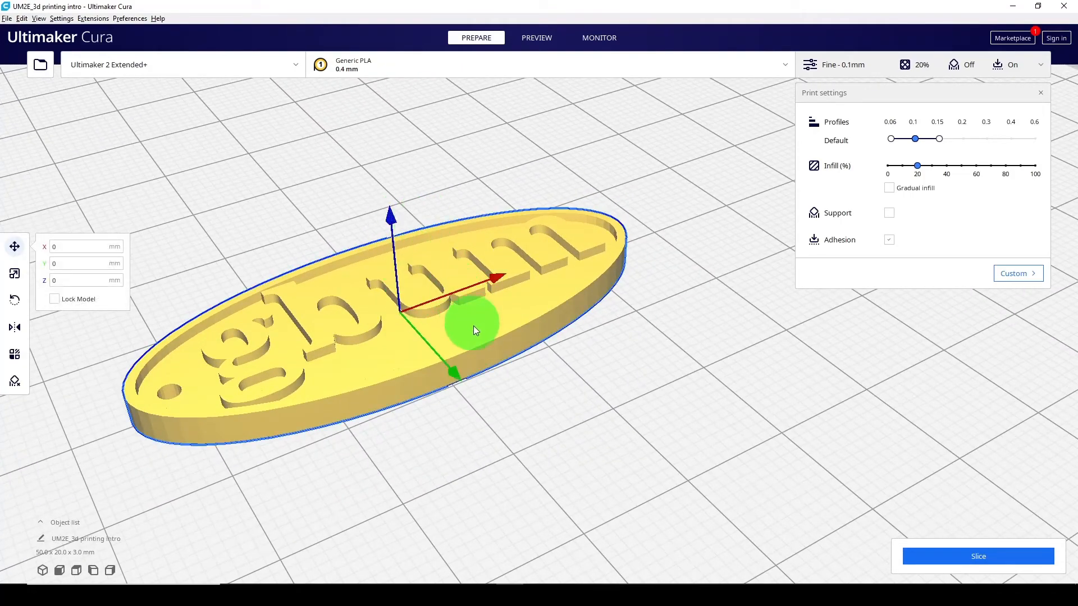
{"action": "left_click", "coordinate": [653, 244]}
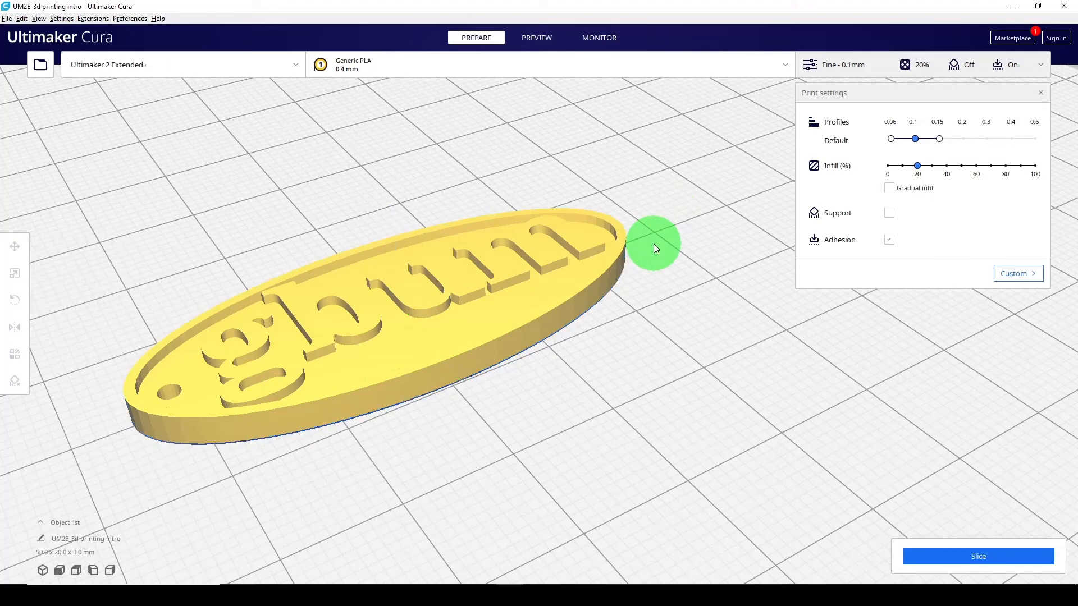
{"action": "left_click", "coordinate": [560, 284]}
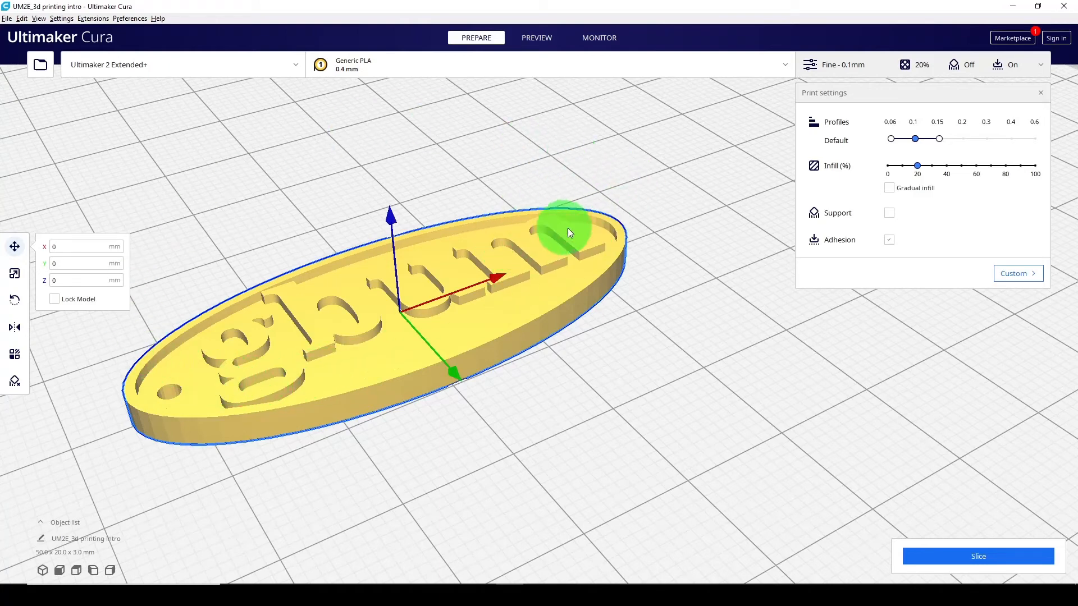
{"action": "left_click", "coordinate": [641, 235]}
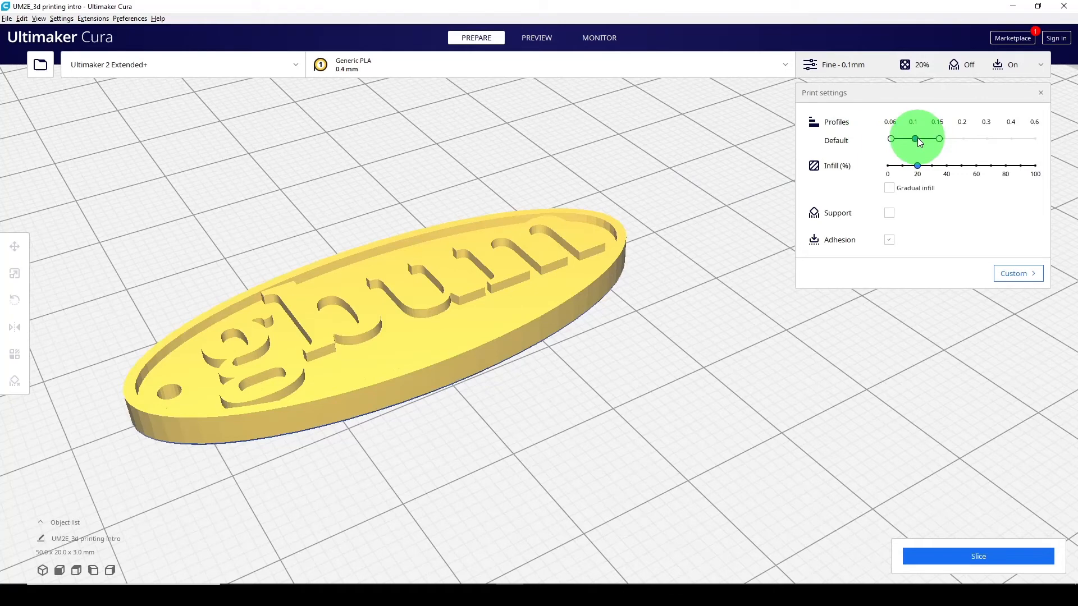
Examine the 0.06, 0.1 and 0.15 layer height profiles and relate them to the tag's side walls.
{"action": "mouse_move", "coordinate": [917, 142]}
{"action": "left_mouse_down"}
{"action": "mouse_move", "coordinate": [940, 142]}
{"action": "mouse_move", "coordinate": [916, 143]}
{"action": "left_mouse_up"}
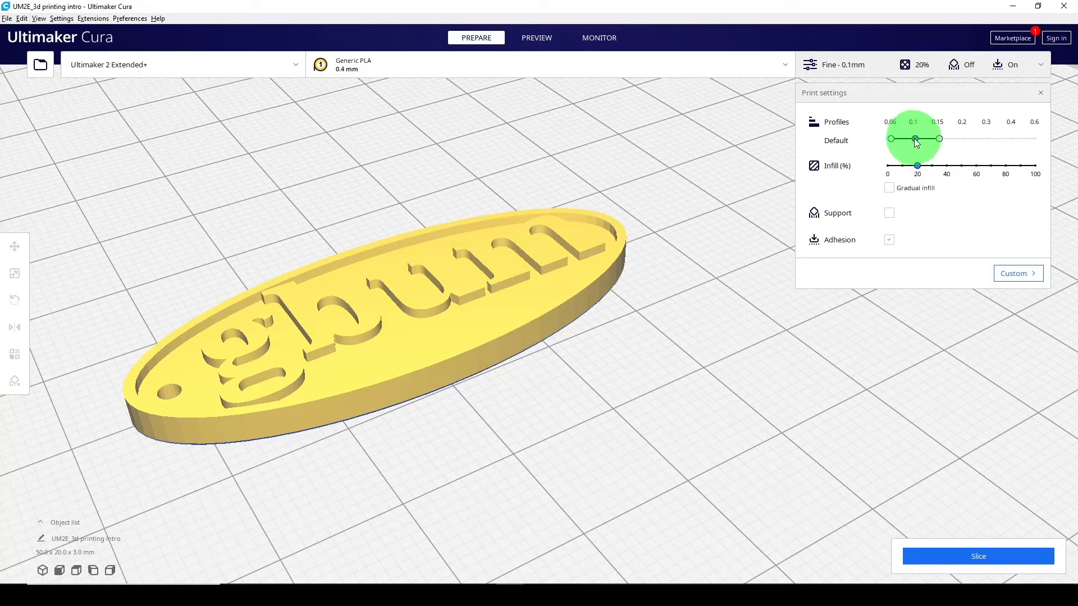
{"action": "left_click", "coordinate": [854, 73]}
{"action": "left_click", "coordinate": [915, 138]}
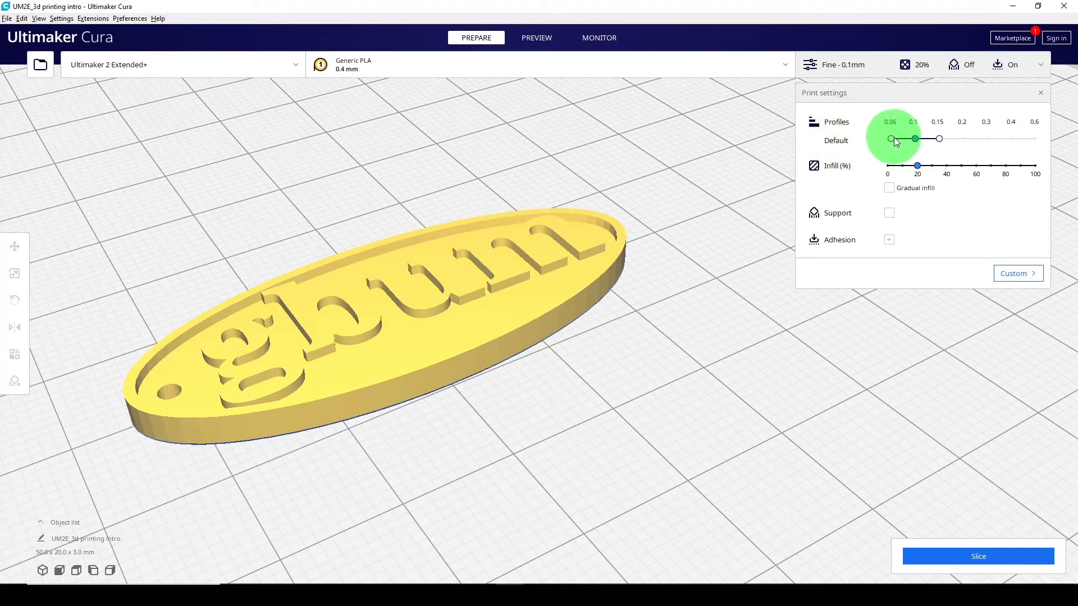
{"action": "right_click_drag", "start_coordinate": [621, 366], "coordinate": [567, 321]}
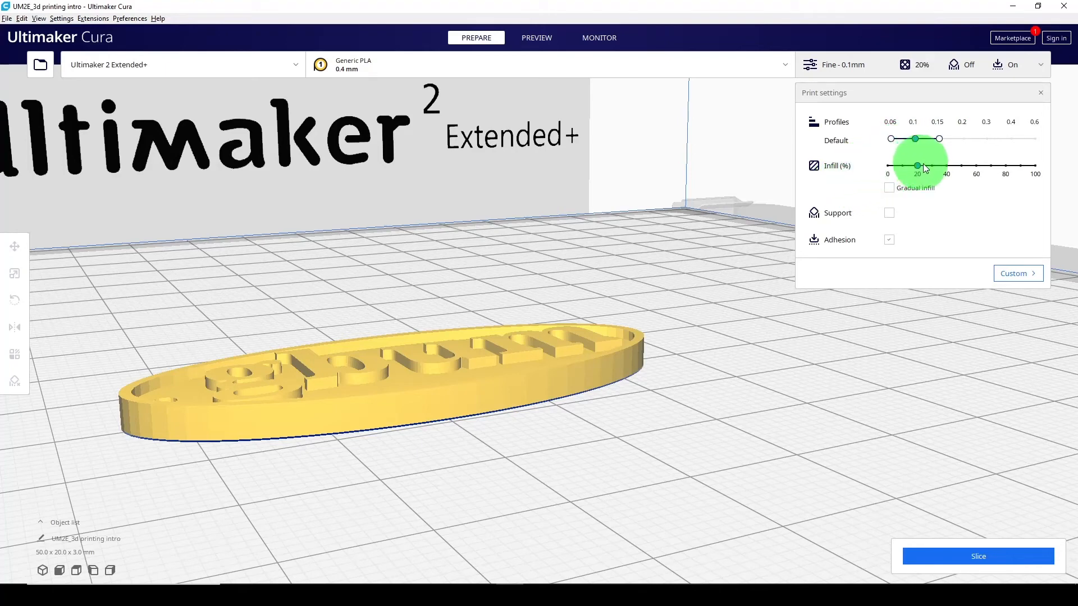
Set the infill to 10% and inspect the "gbum" tag's edge, surface and lettering up close.
{"action": "left_click_drag", "start_coordinate": [917, 169], "coordinate": [905, 175]}
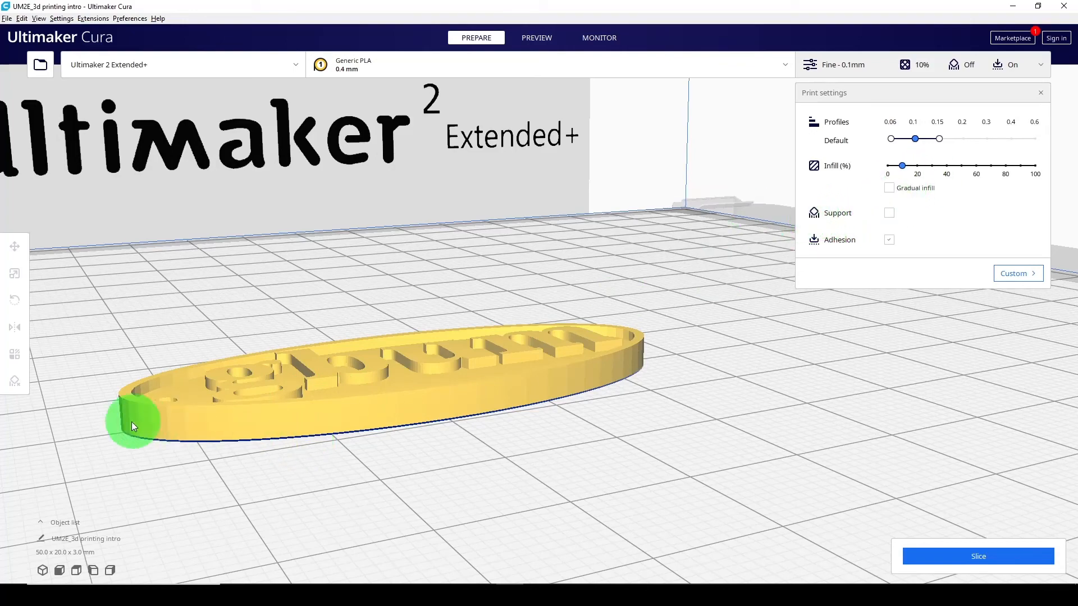
{"action": "scroll", "coordinate": [455, 390], "scroll_direction": "up", "scroll_amount": 5}
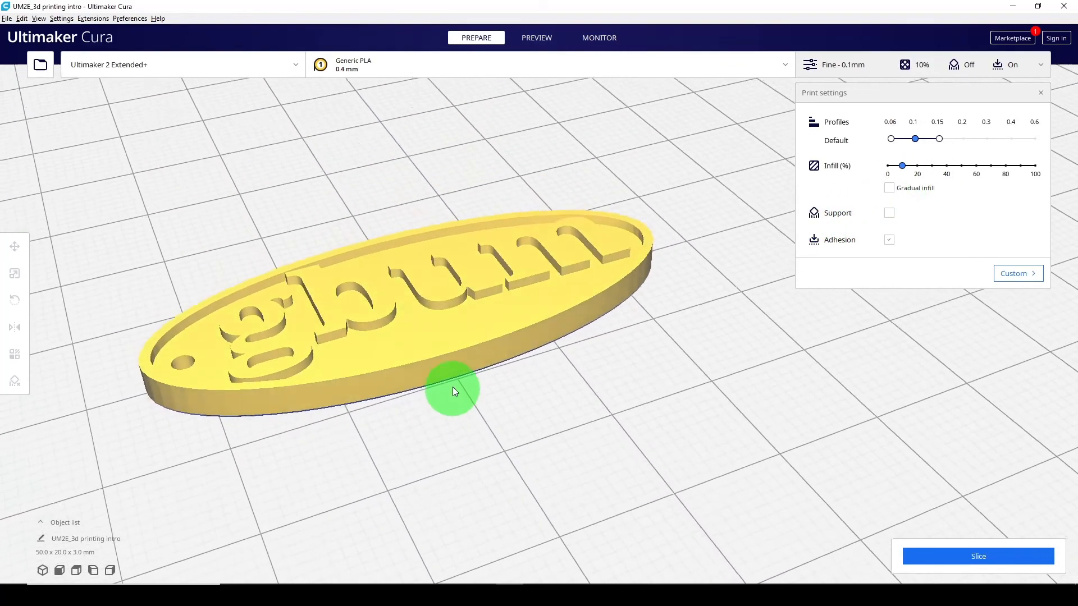
{"action": "right_click_drag", "start_coordinate": [381, 274], "coordinate": [446, 373]}
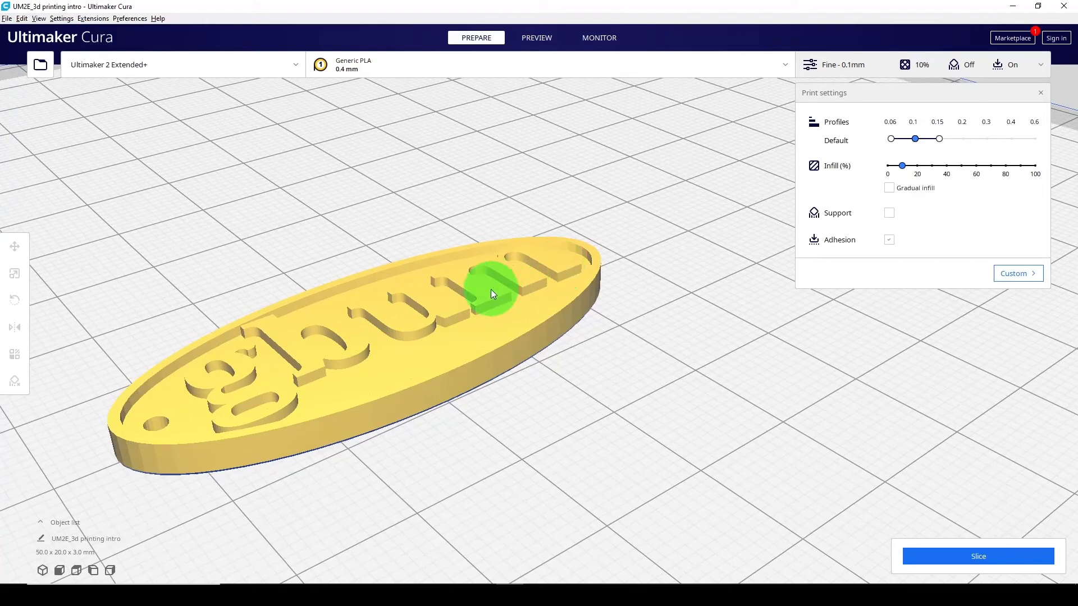
{"action": "right_click_drag", "start_coordinate": [525, 263], "coordinate": [582, 311]}
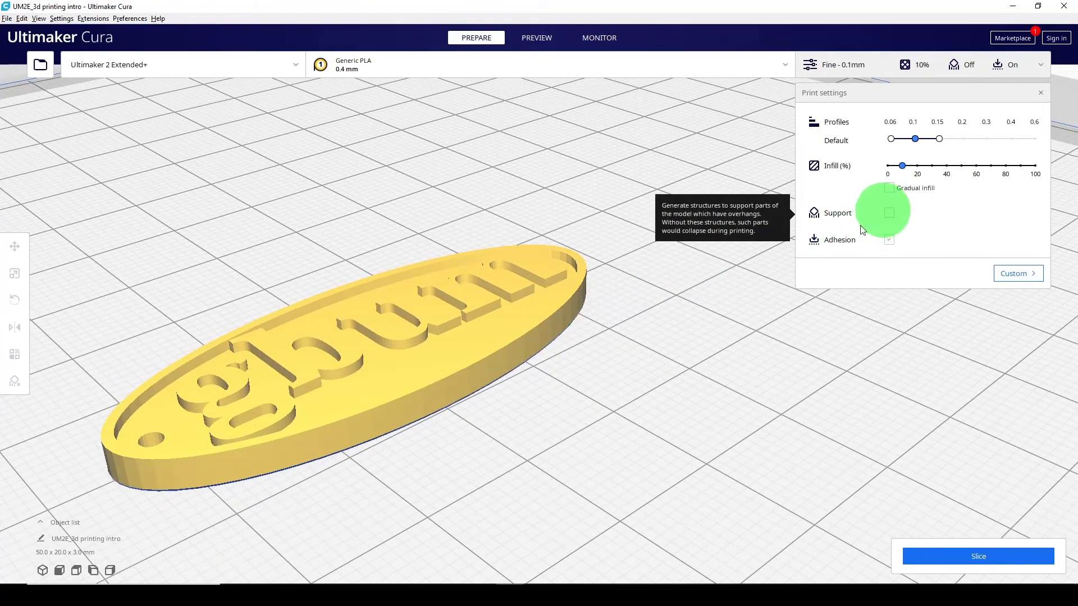
Select the "gbum" tag and try to lift it off the build plate along the Z axis.
{"action": "right_click_drag", "start_coordinate": [506, 419], "coordinate": [342, 402]}
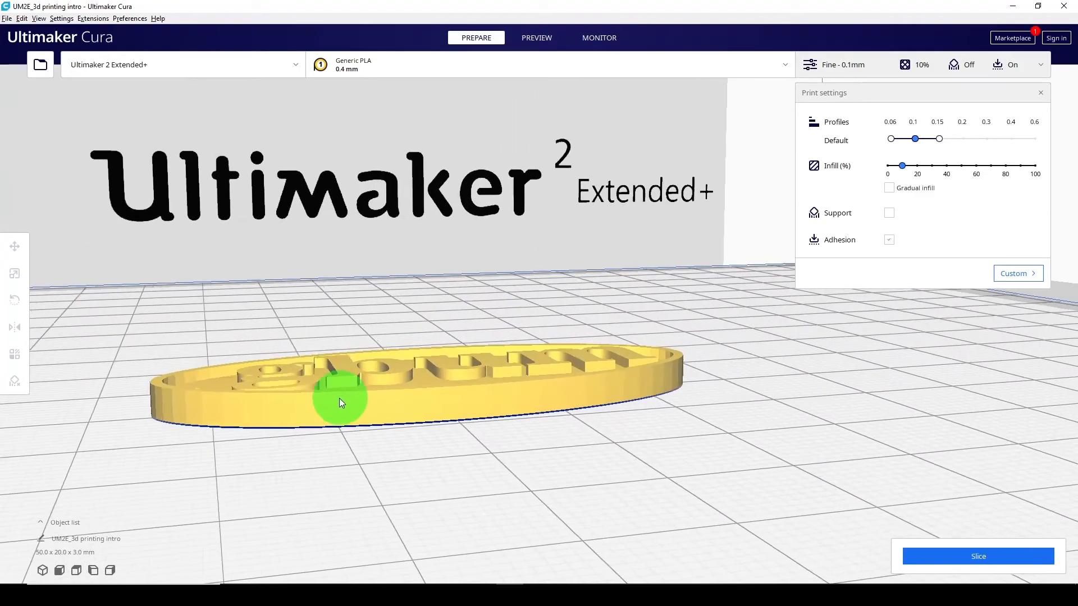
{"action": "scroll", "coordinate": [339, 398], "scroll_direction": "down", "scroll_amount": 2}
{"action": "left_click", "coordinate": [449, 350]}
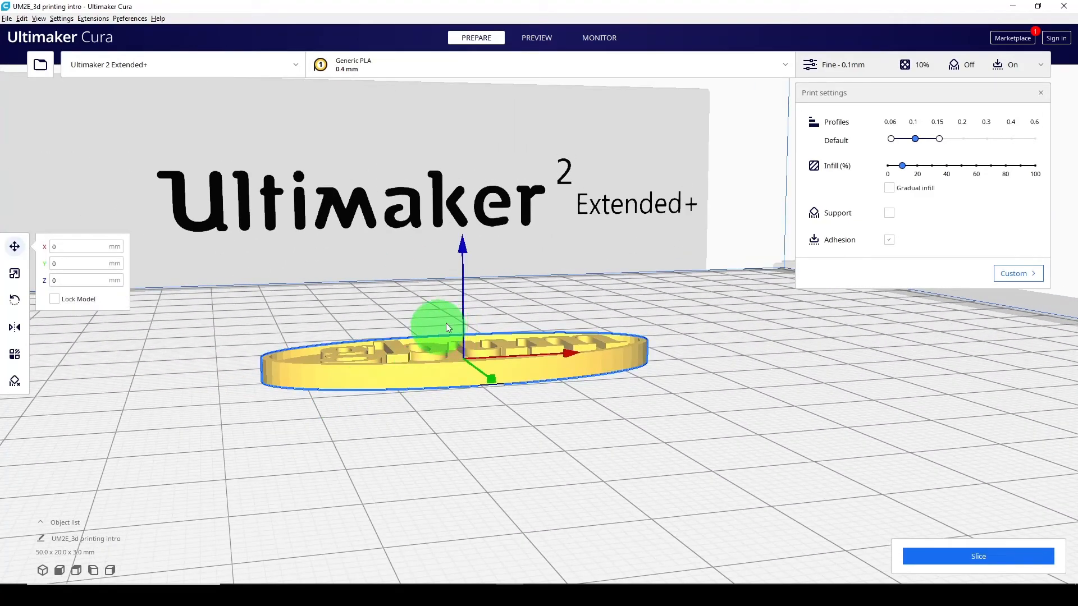
{"action": "left_click_drag", "start_coordinate": [476, 267], "coordinate": [455, 197]}
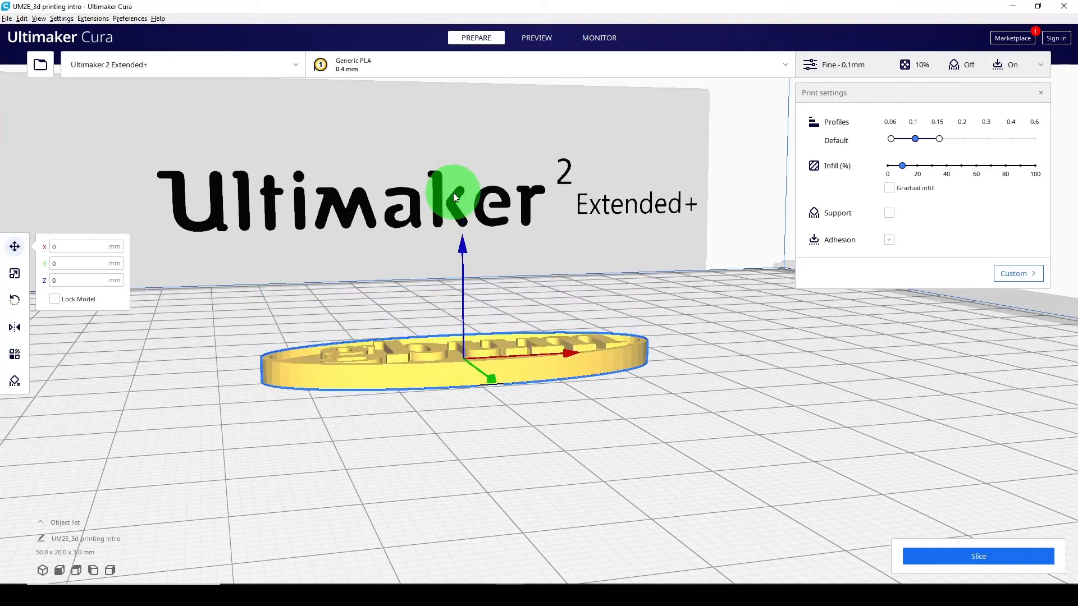
{"action": "left_click_drag", "start_coordinate": [455, 243], "coordinate": [481, 106]}
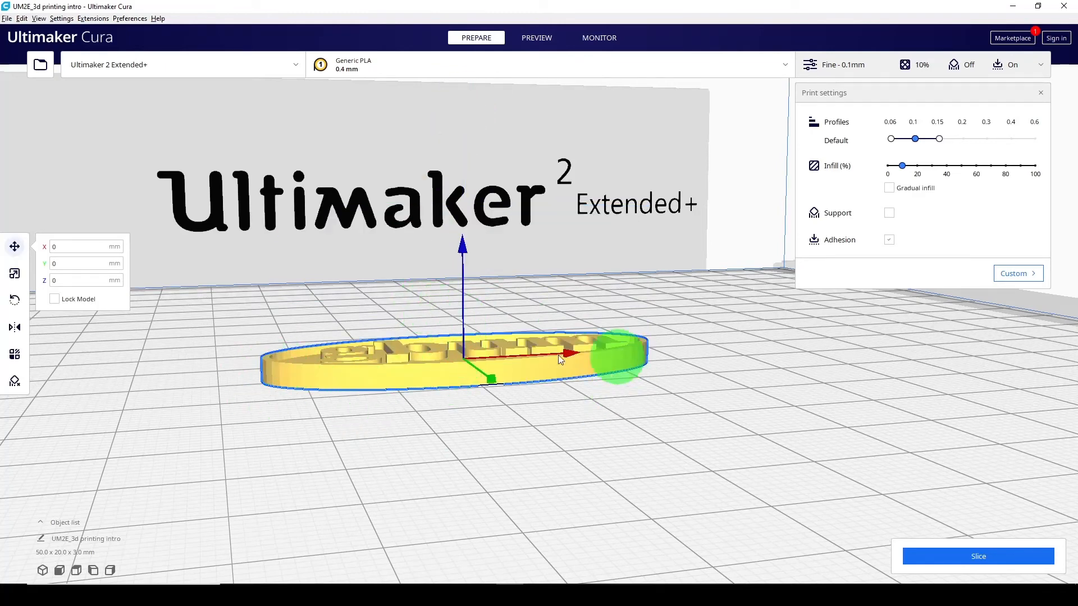
{"action": "right_click_drag", "start_coordinate": [505, 373], "coordinate": [496, 419]}
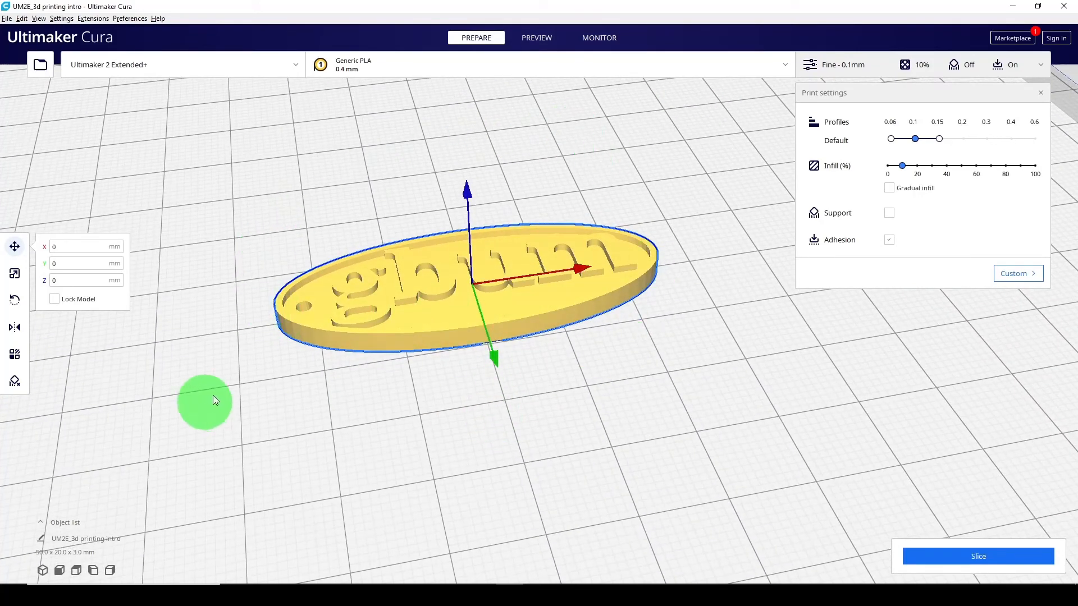
{"action": "left_click_drag", "start_coordinate": [465, 198], "coordinate": [472, 58]}
{"action": "right_click_drag", "start_coordinate": [505, 168], "coordinate": [500, 80]}
{"action": "mouse_move", "coordinate": [476, 253]}
{"action": "left_mouse_down"}
{"action": "mouse_move", "coordinate": [483, 171]}
{"action": "mouse_move", "coordinate": [476, 254]}
{"action": "left_mouse_up"}
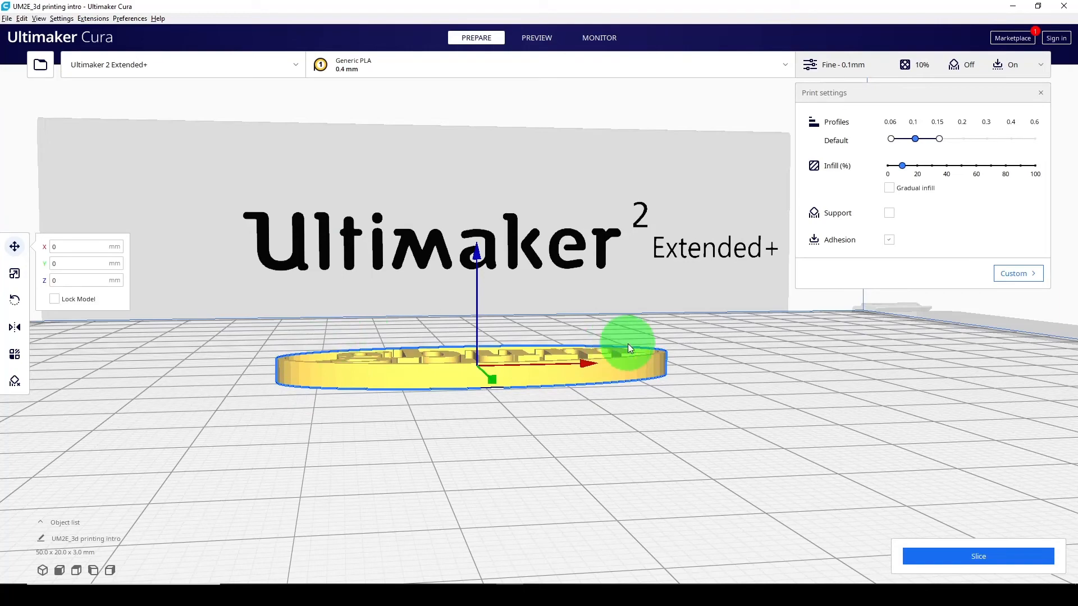
Examine the adhesion option in relation to the area around the tag on the build plate.
{"action": "right_click_drag", "start_coordinate": [560, 399], "coordinate": [604, 462]}
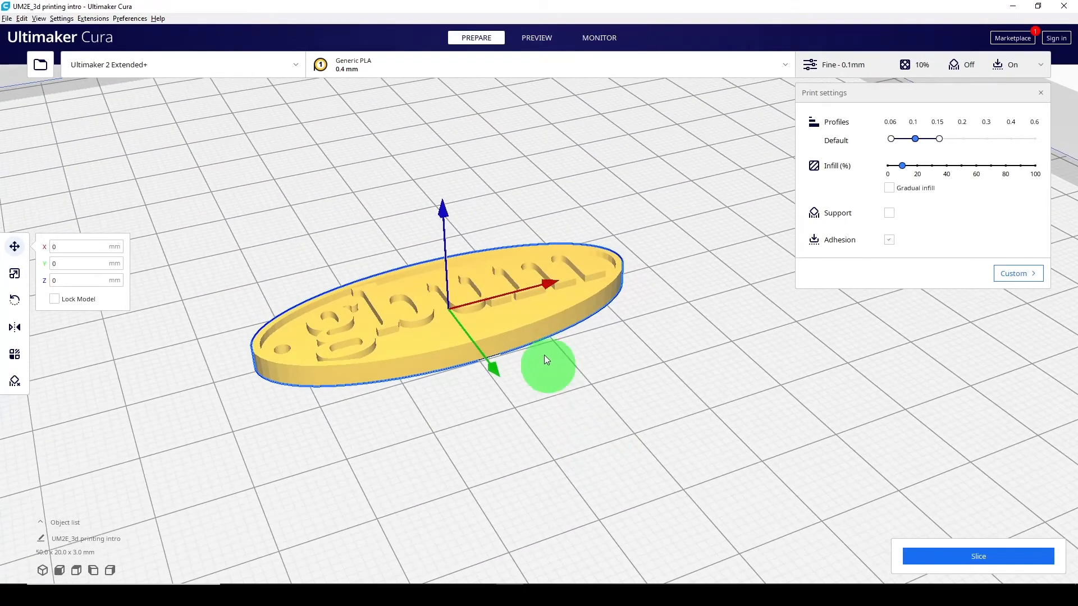
{"action": "mouse_move", "coordinate": [584, 236]}
{"action": "right_mouse_down"}
{"action": "mouse_move", "coordinate": [566, 284]}
{"action": "mouse_move", "coordinate": [584, 243]}
{"action": "right_mouse_up"}
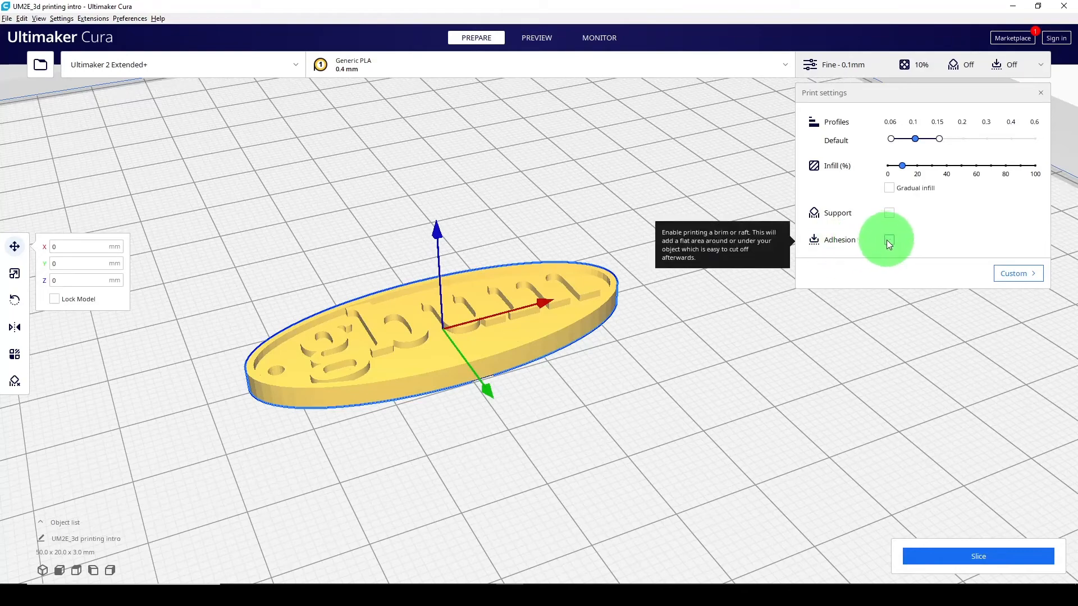
{"action": "right_click_drag", "start_coordinate": [665, 383], "coordinate": [486, 429]}
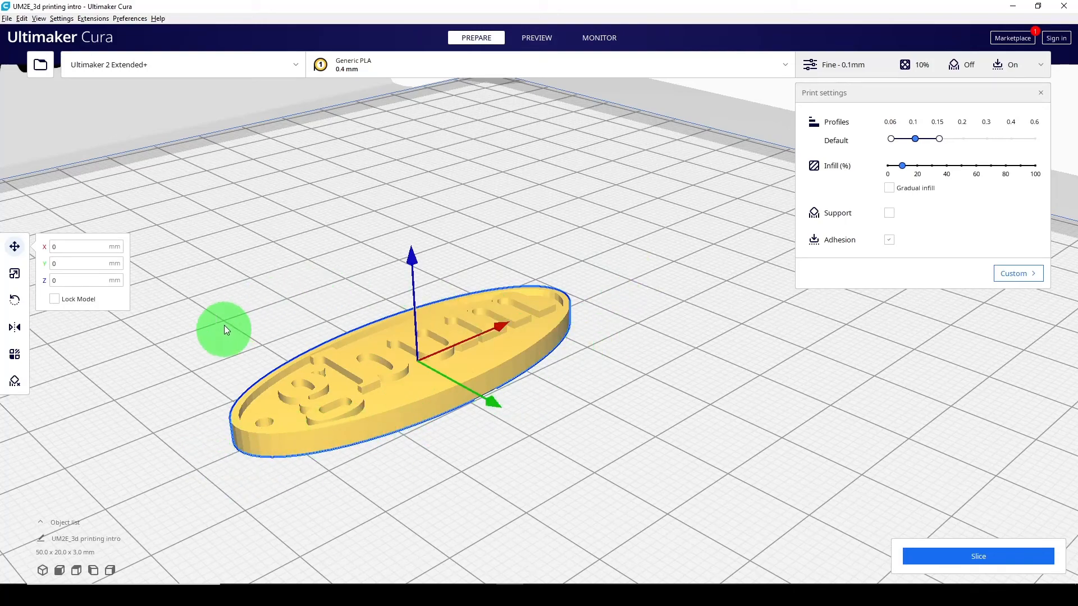
{"action": "scroll", "coordinate": [598, 342], "scroll_direction": "down", "scroll_amount": 10}
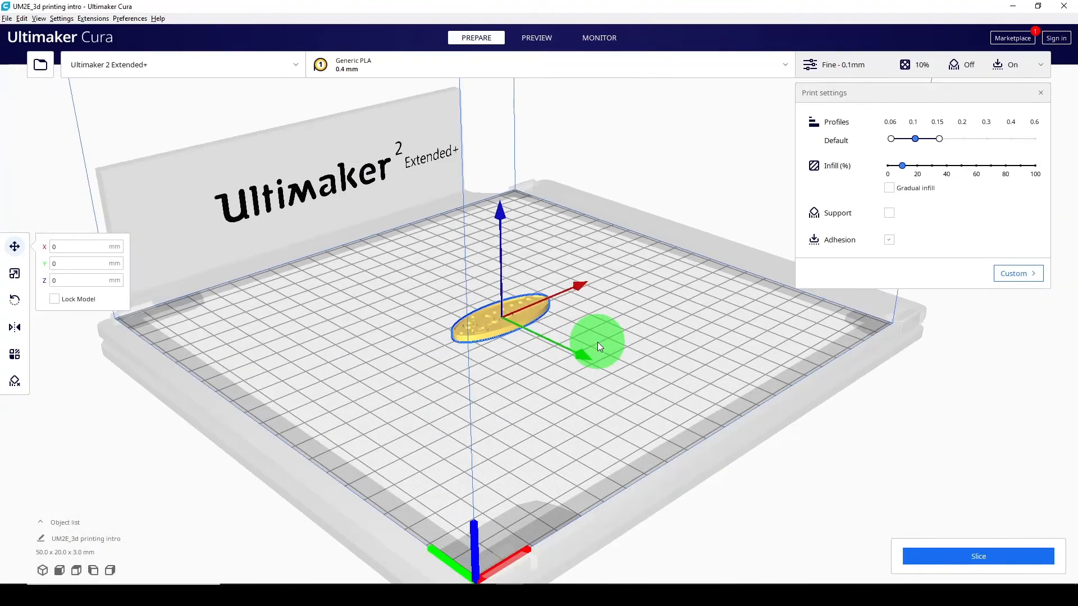
{"action": "scroll", "coordinate": [597, 342], "scroll_direction": "up", "scroll_amount": 3}
{"action": "right_click_drag", "start_coordinate": [612, 336], "coordinate": [584, 353]}
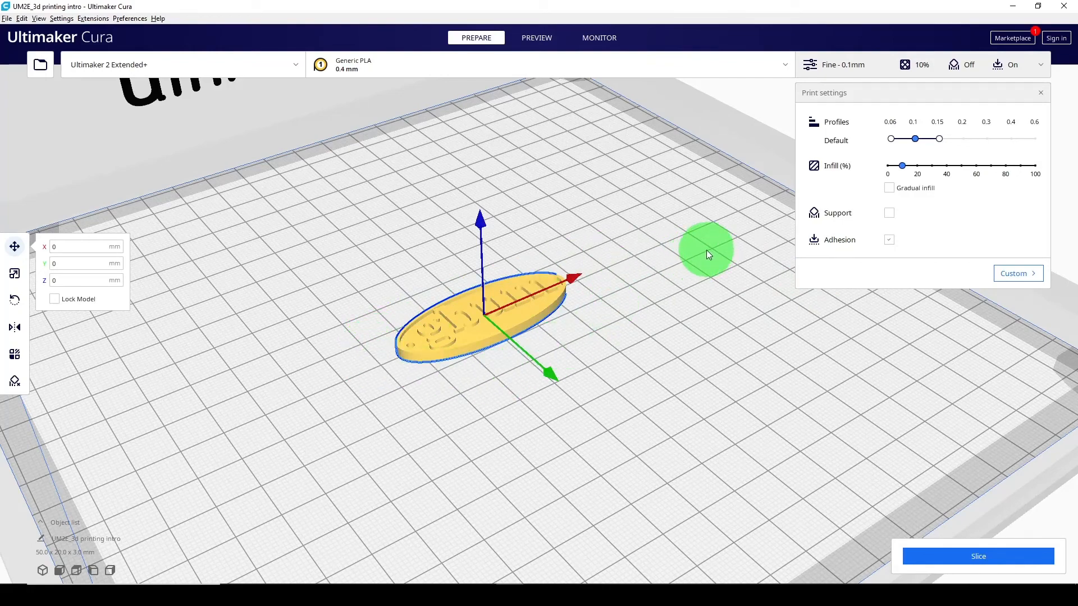
{"action": "right_click_drag", "start_coordinate": [623, 356], "coordinate": [594, 359]}
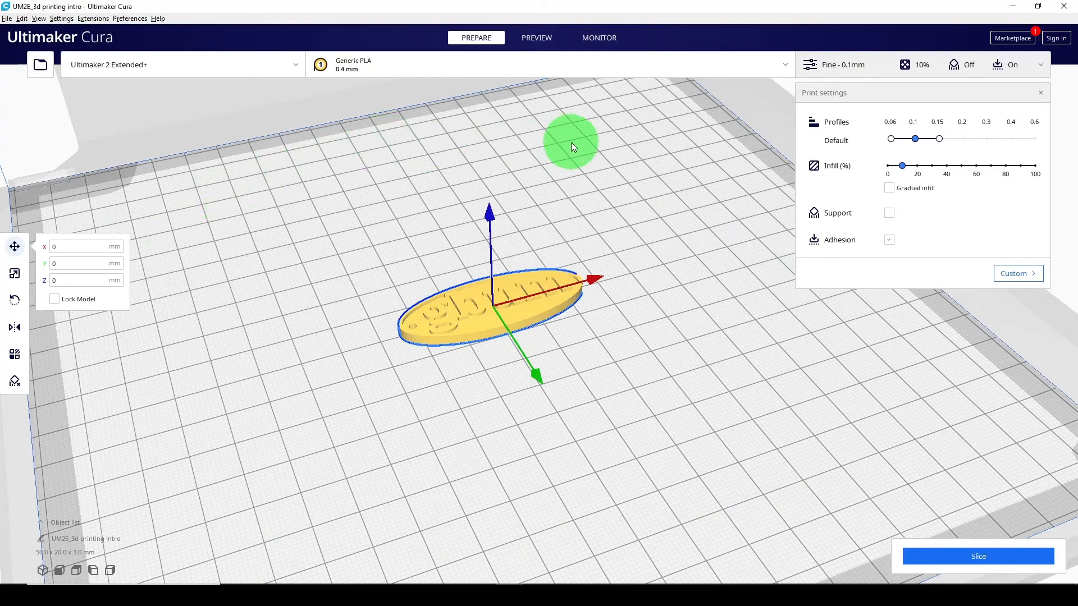
Examine the printer's full build volume and the tag's place on the build plate.
{"action": "scroll", "coordinate": [546, 194], "scroll_direction": "down", "scroll_amount": 10}
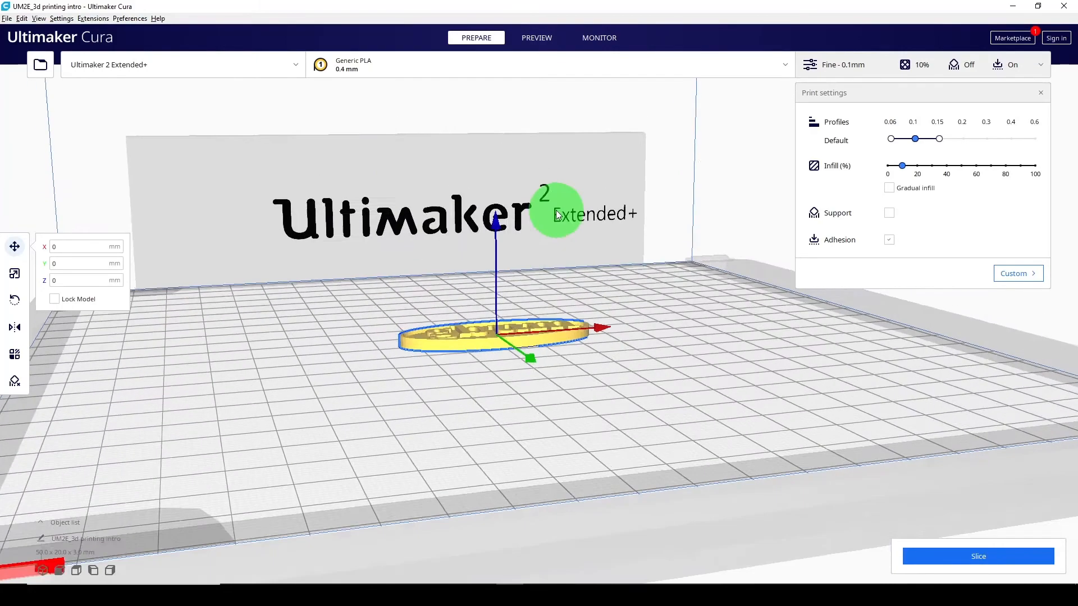
{"action": "scroll", "coordinate": [567, 251], "scroll_direction": "down", "scroll_amount": 6}
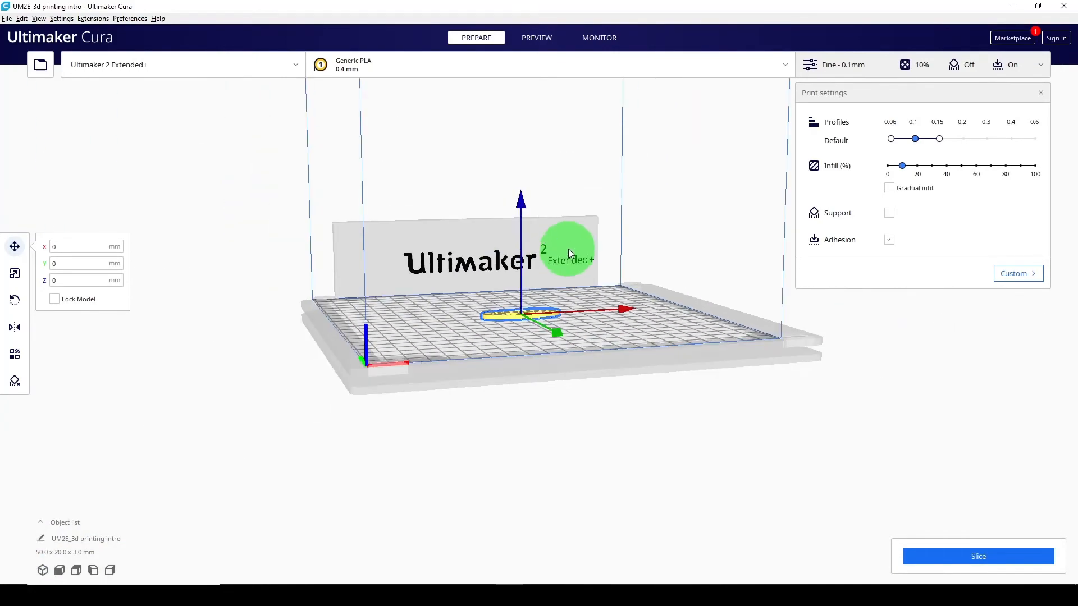
{"action": "right_click_drag", "start_coordinate": [565, 150], "coordinate": [457, 423]}
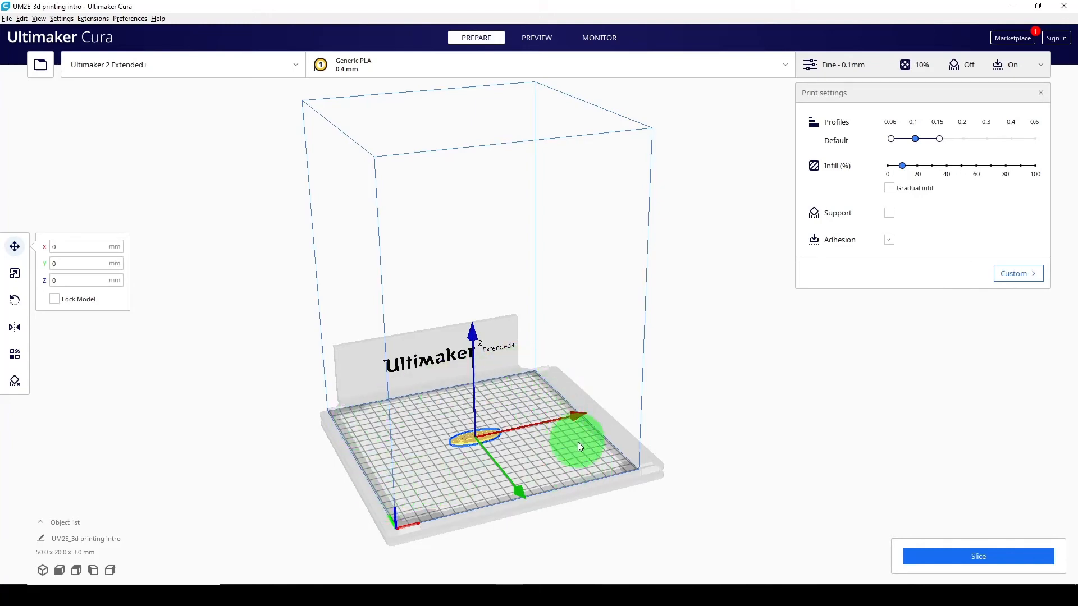
{"action": "right_click_drag", "start_coordinate": [567, 452], "coordinate": [608, 491]}
{"action": "scroll", "coordinate": [608, 491], "scroll_direction": "up", "scroll_amount": 5}
{"action": "right_click_drag", "start_coordinate": [567, 315], "coordinate": [554, 440]}
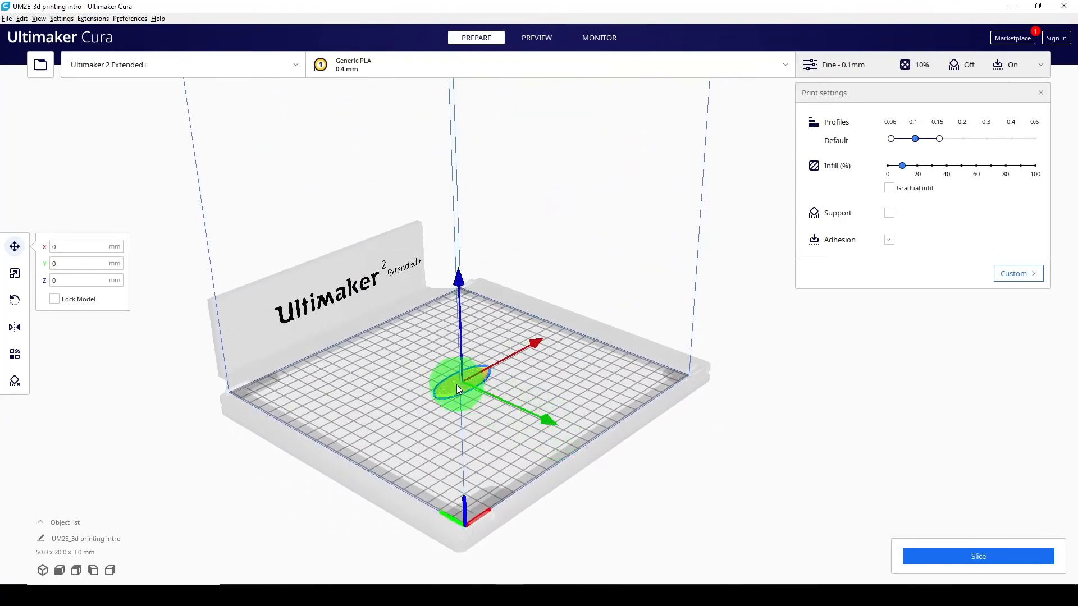
{"action": "right_click_drag", "start_coordinate": [551, 411], "coordinate": [528, 420]}
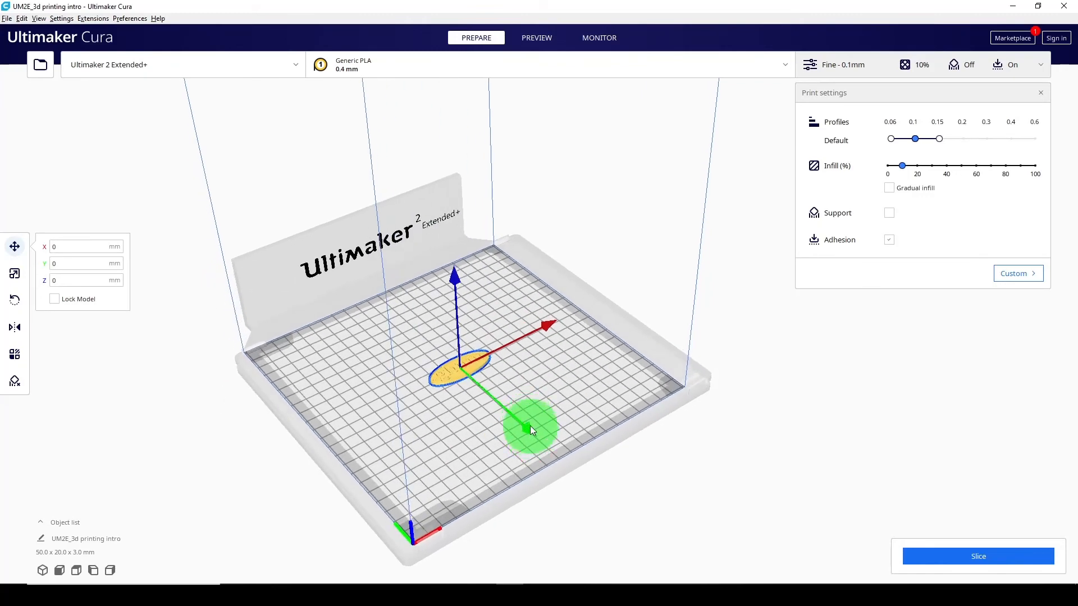
Move the tag along Y toward the plate's front edge, to about 84 mm, and clear the selection.
{"action": "left_click_drag", "start_coordinate": [530, 425], "coordinate": [614, 506]}
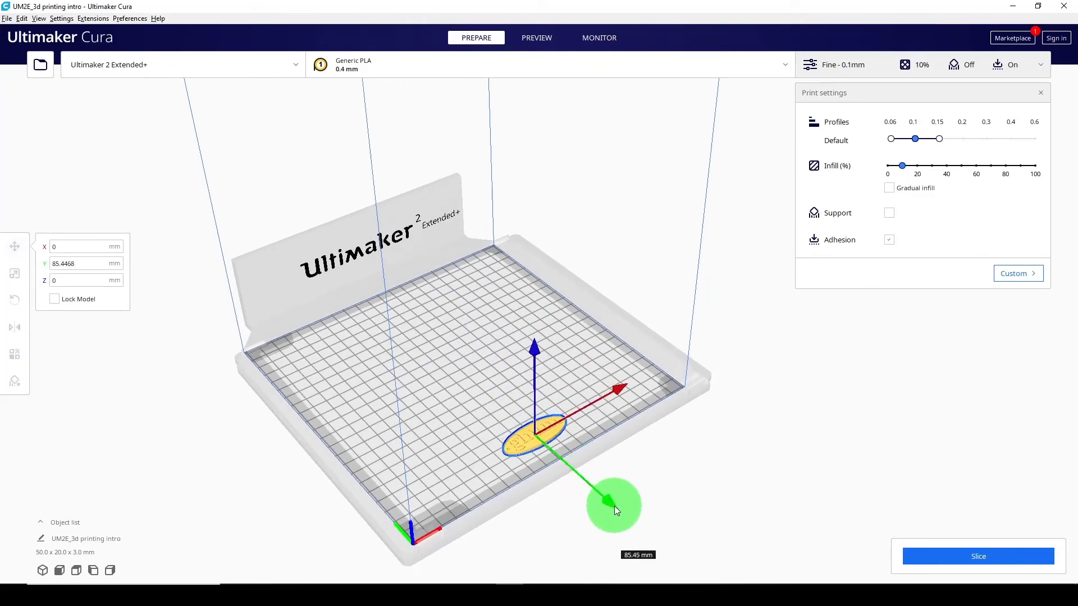
{"action": "left_click", "coordinate": [613, 505]}
{"action": "right_click_drag", "start_coordinate": [638, 481], "coordinate": [566, 490]}
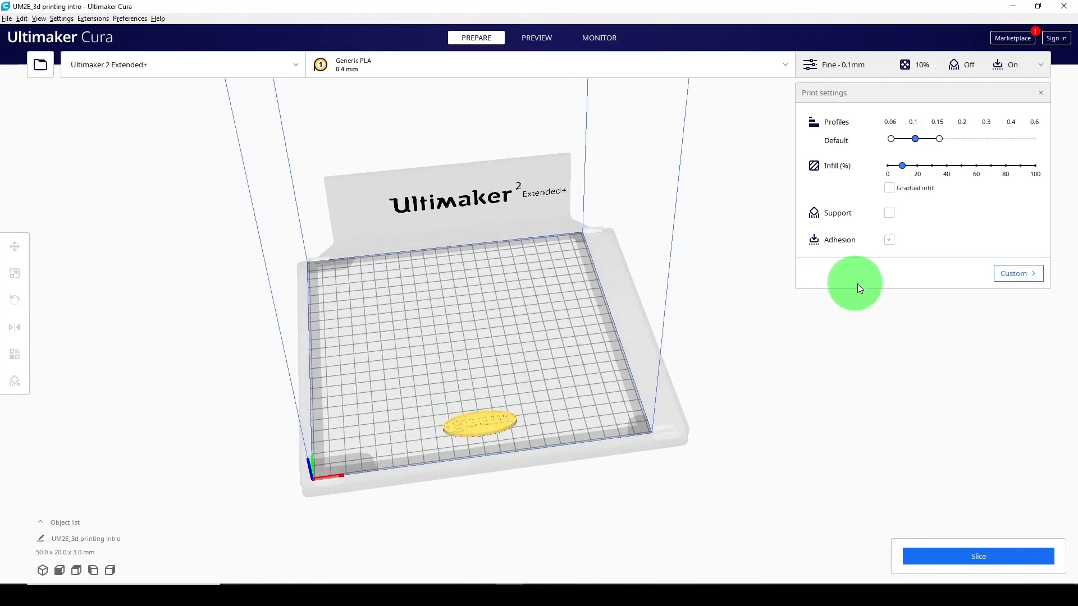
Turn build plate adhesion off and on again to compare the grey border around the printable area.
{"action": "left_click", "coordinate": [890, 241]}
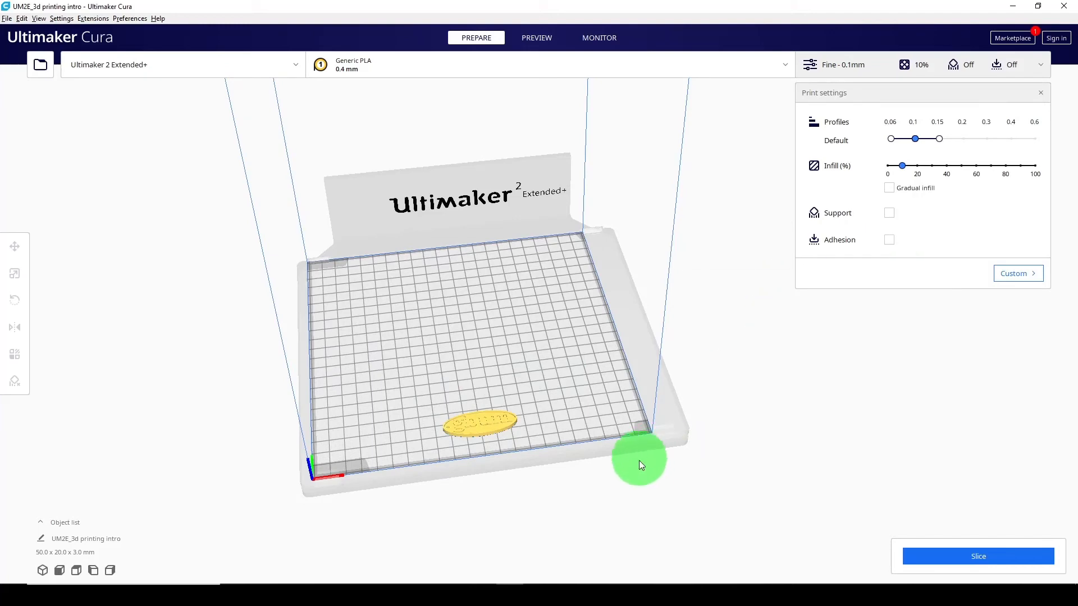
{"action": "right_click_drag", "start_coordinate": [698, 453], "coordinate": [649, 504]}
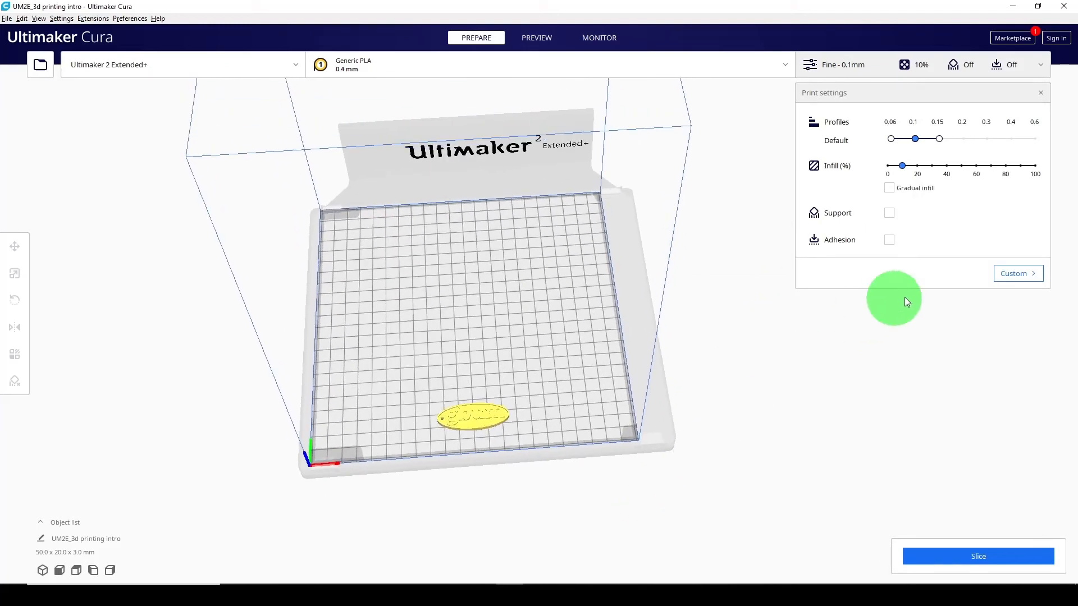
{"action": "left_click", "coordinate": [890, 240]}
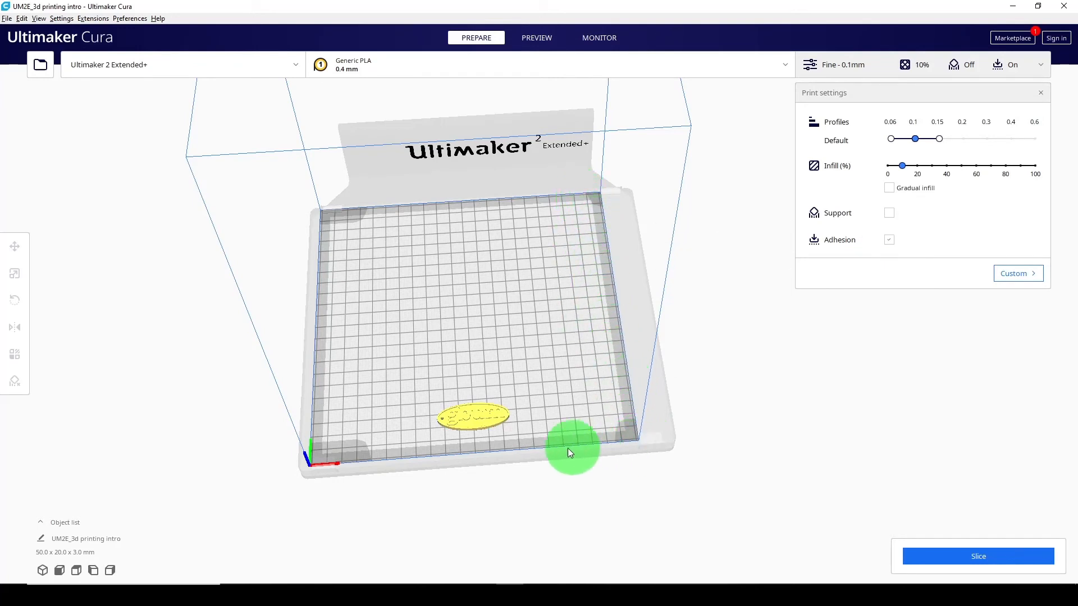
Move the tag along Y into the plate's grey front border, to about 103 mm.
{"action": "left_click", "coordinate": [478, 417]}
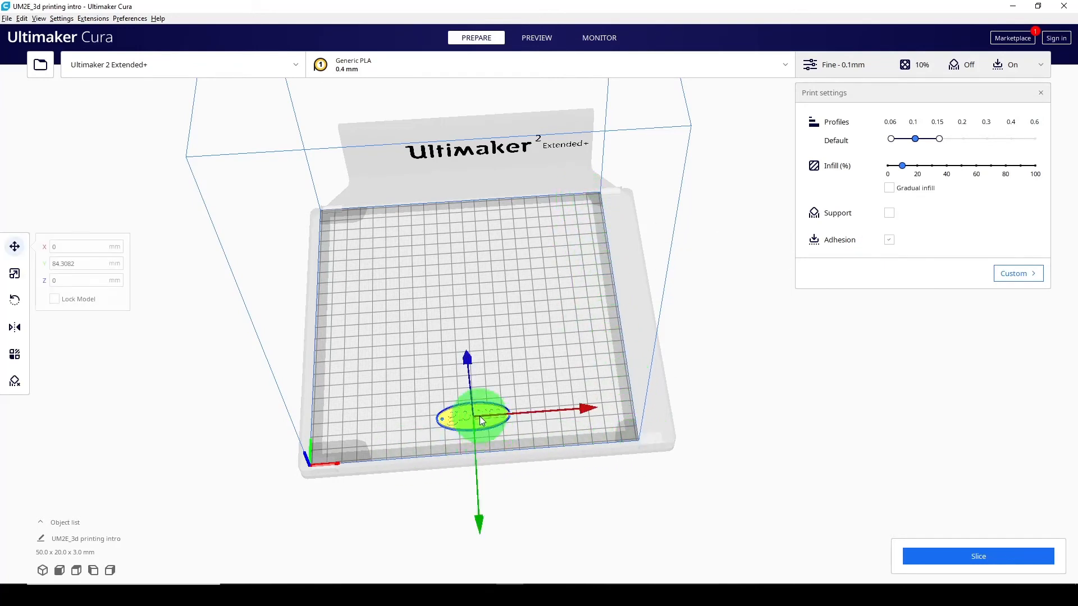
{"action": "left_click_drag", "start_coordinate": [479, 525], "coordinate": [490, 550]}
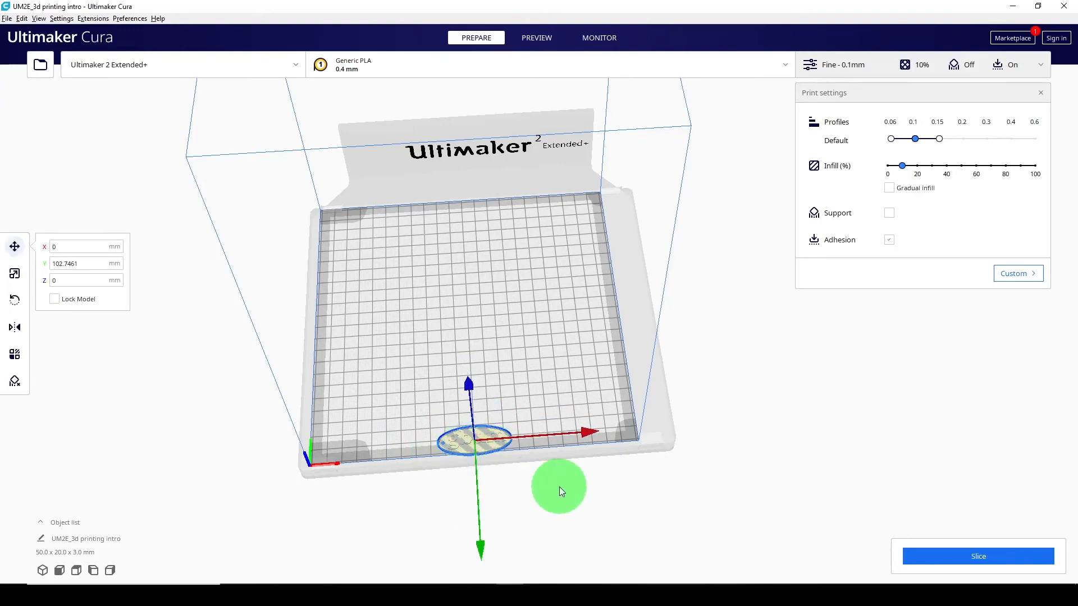
{"action": "scroll", "coordinate": [594, 483], "scroll_direction": "up", "scroll_amount": 10}
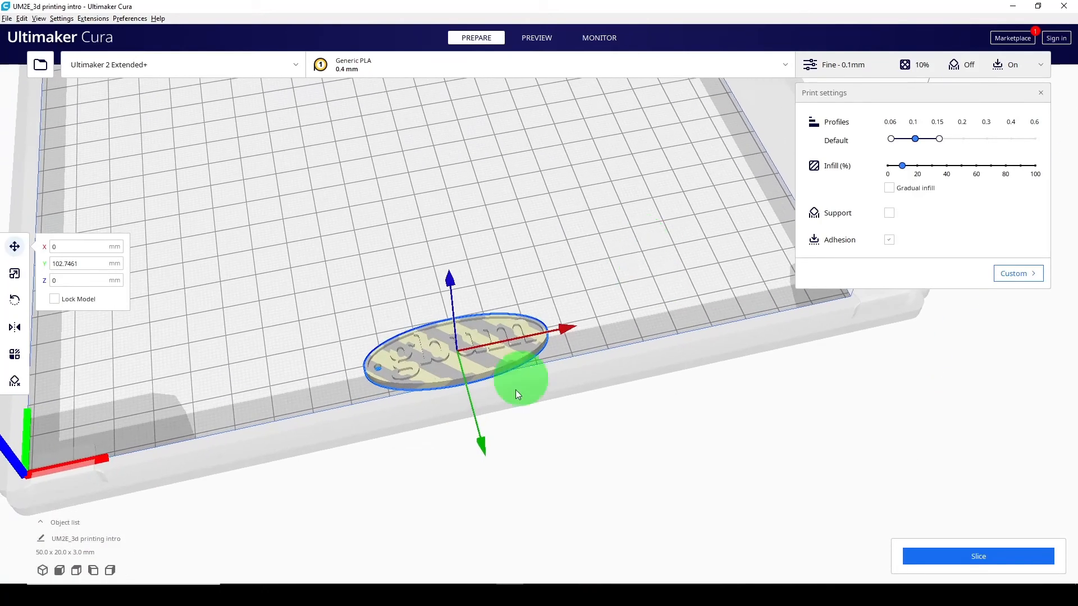
{"action": "scroll", "coordinate": [540, 352], "scroll_direction": "up", "scroll_amount": 5}
Move the tag back inside the printable area along Y, to about 78 mm, and clear the selection.
{"action": "left_click_drag", "start_coordinate": [429, 375], "coordinate": [421, 417]}
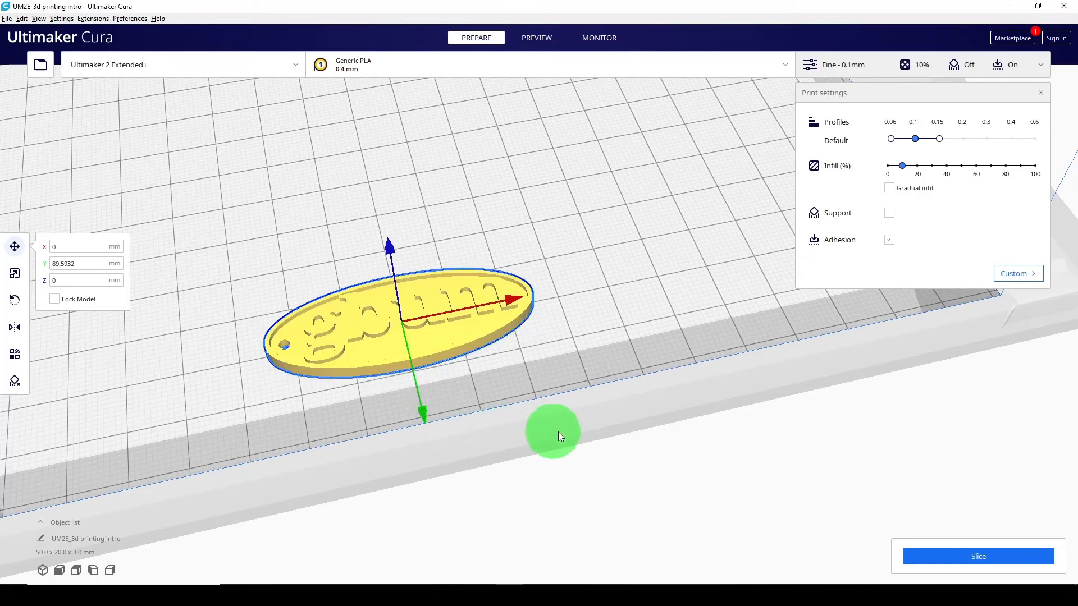
{"action": "left_click", "coordinate": [547, 433]}
{"action": "right_click_drag", "start_coordinate": [506, 429], "coordinate": [469, 349]}
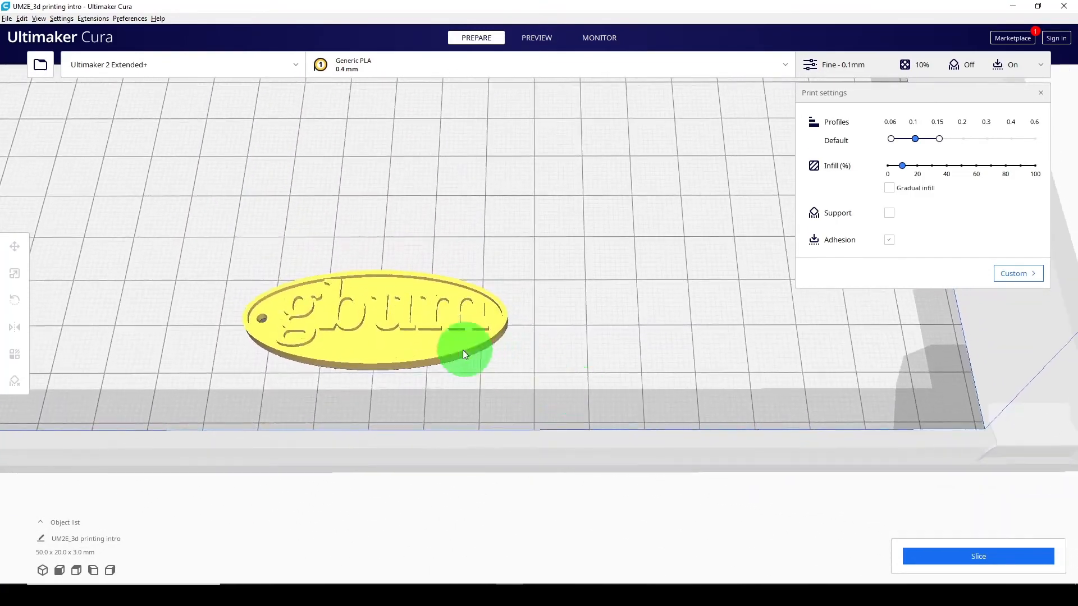
{"action": "left_click", "coordinate": [422, 303]}
{"action": "left_click_drag", "start_coordinate": [366, 425], "coordinate": [376, 369]}
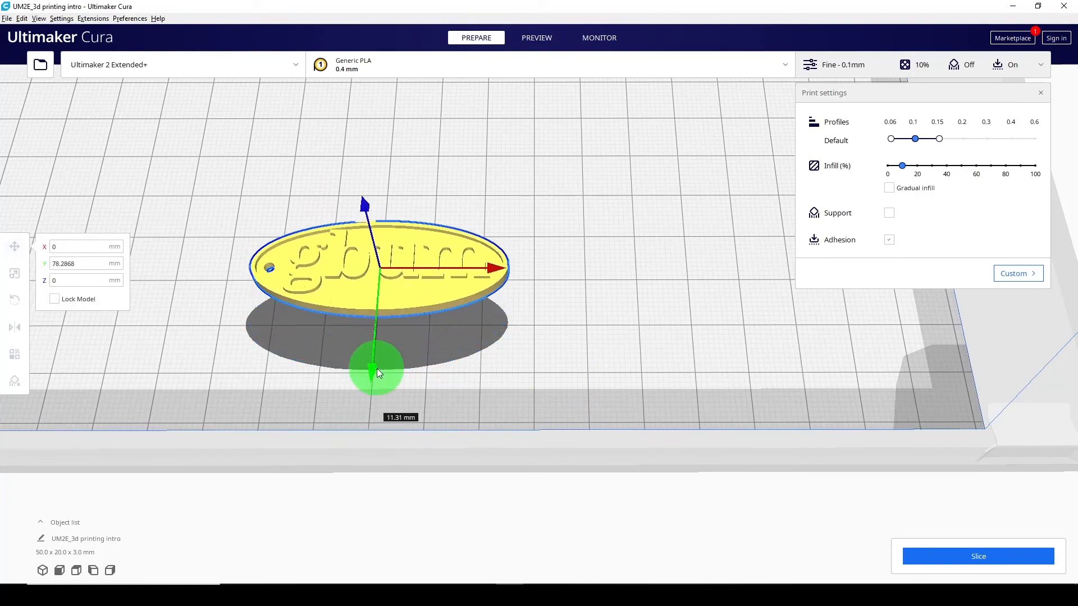
{"action": "left_click", "coordinate": [541, 324]}
Center the tag on the build plate by setting its X and Y positions to 0 mm, and clear the selection.
{"action": "scroll", "coordinate": [548, 465], "scroll_direction": "down", "scroll_amount": 5}
{"action": "right_click_drag", "start_coordinate": [549, 461], "coordinate": [526, 429]}
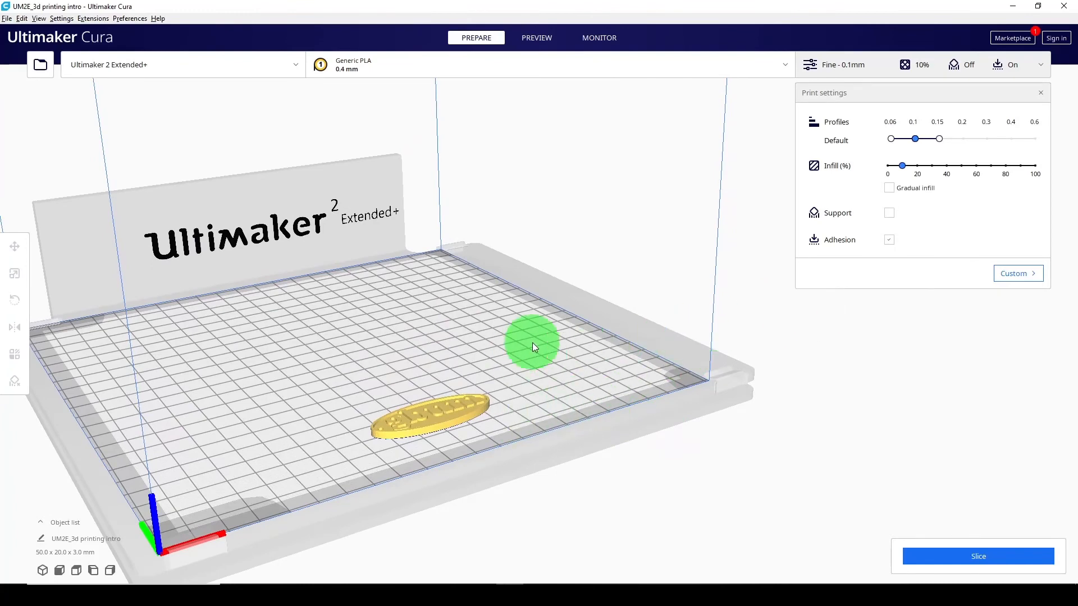
{"action": "left_click", "coordinate": [442, 422]}
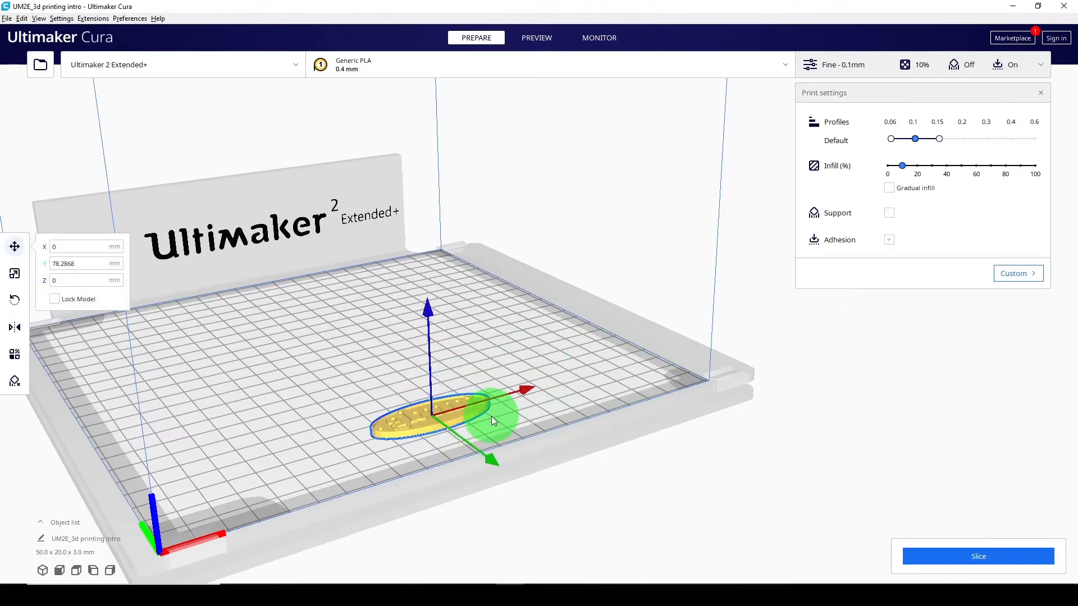
{"action": "right_click_drag", "start_coordinate": [561, 420], "coordinate": [538, 437]}
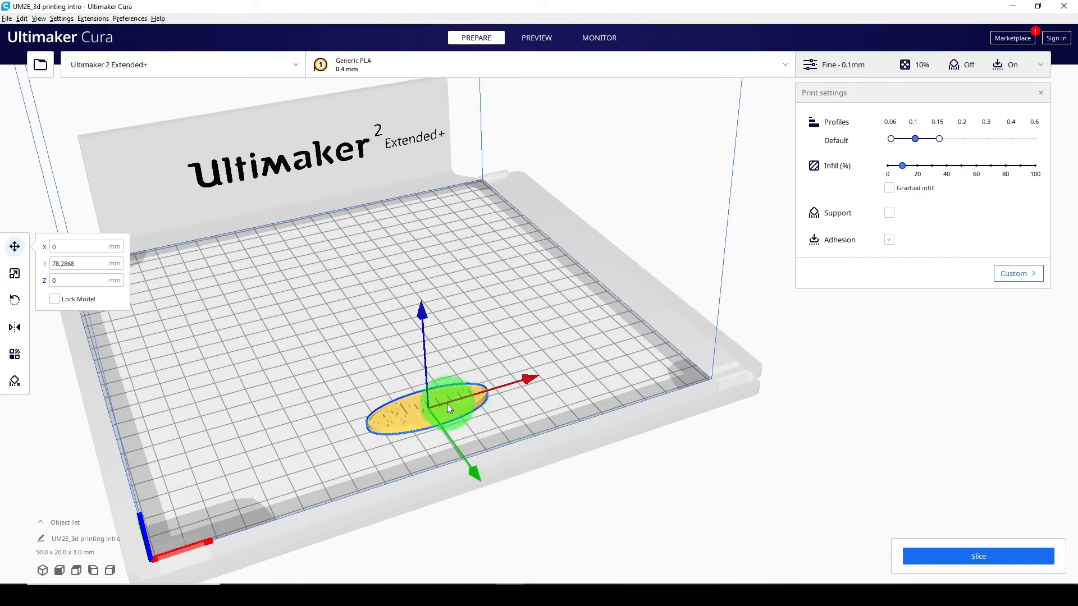
{"action": "left_click", "coordinate": [50, 263]}
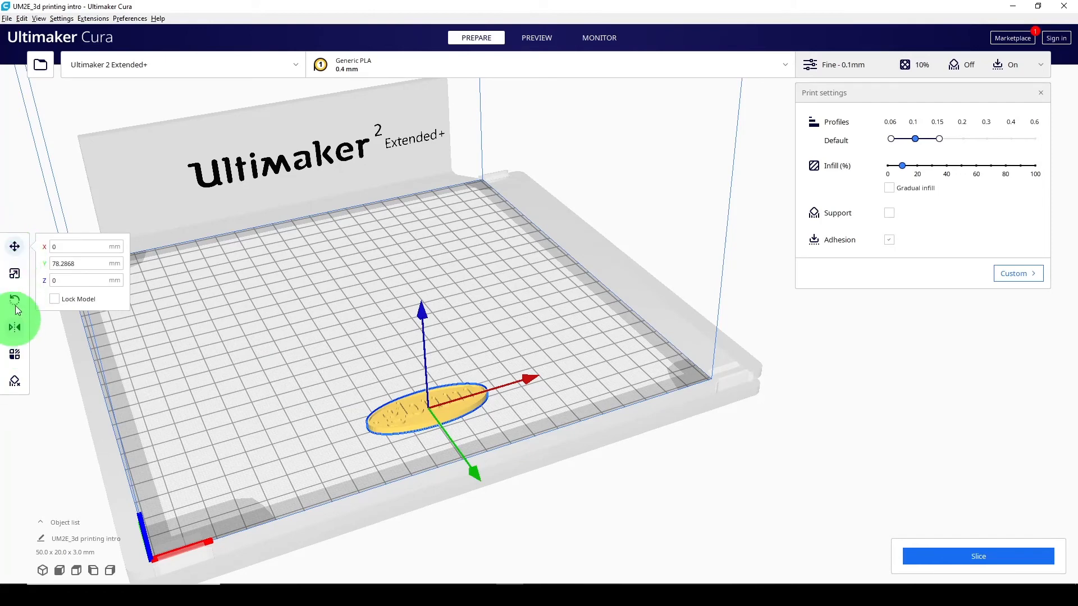
{"action": "left_click", "coordinate": [14, 248]}
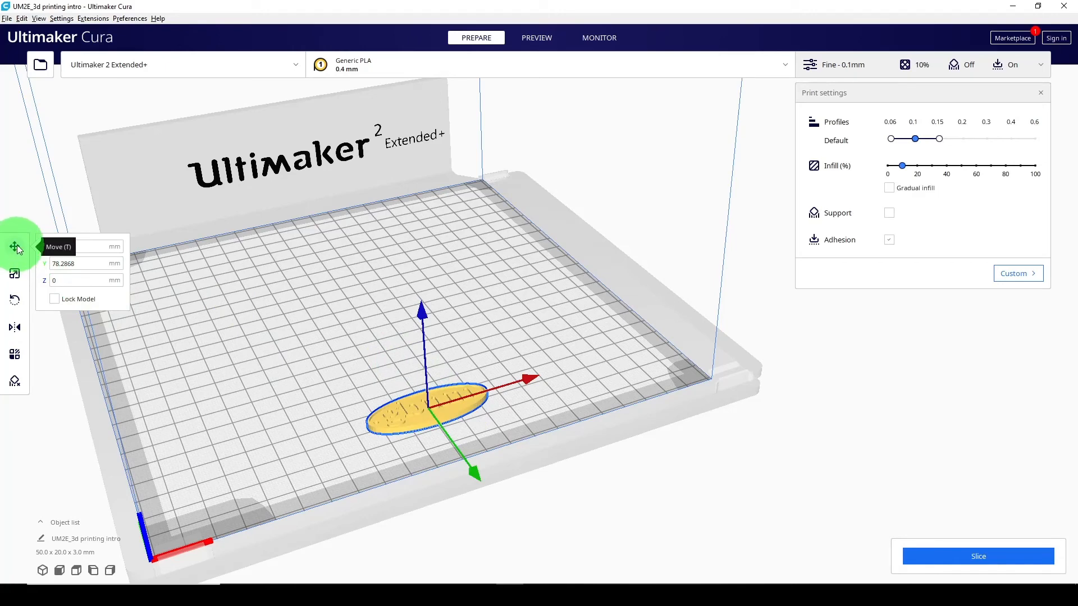
{"action": "left_click", "coordinate": [14, 247]}
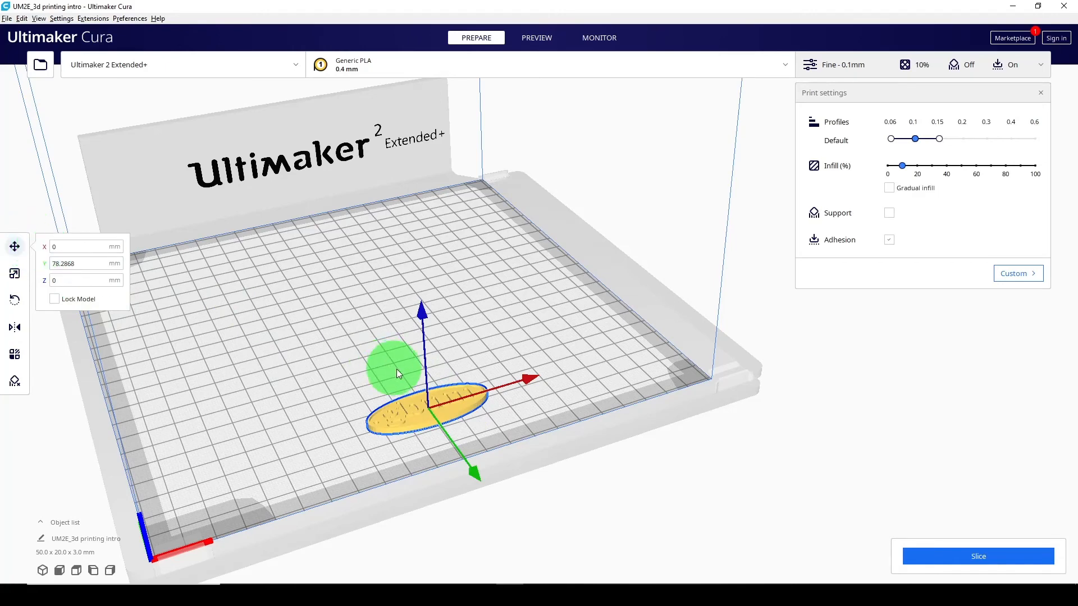
{"action": "left_click_drag", "start_coordinate": [517, 387], "coordinate": [541, 384]}
{"action": "left_click_drag", "start_coordinate": [112, 248], "coordinate": [33, 270]}
{"action": "type", "text": "0"}
{"action": "left_click", "coordinate": [69, 264]}
{"action": "type", "text": "0"}
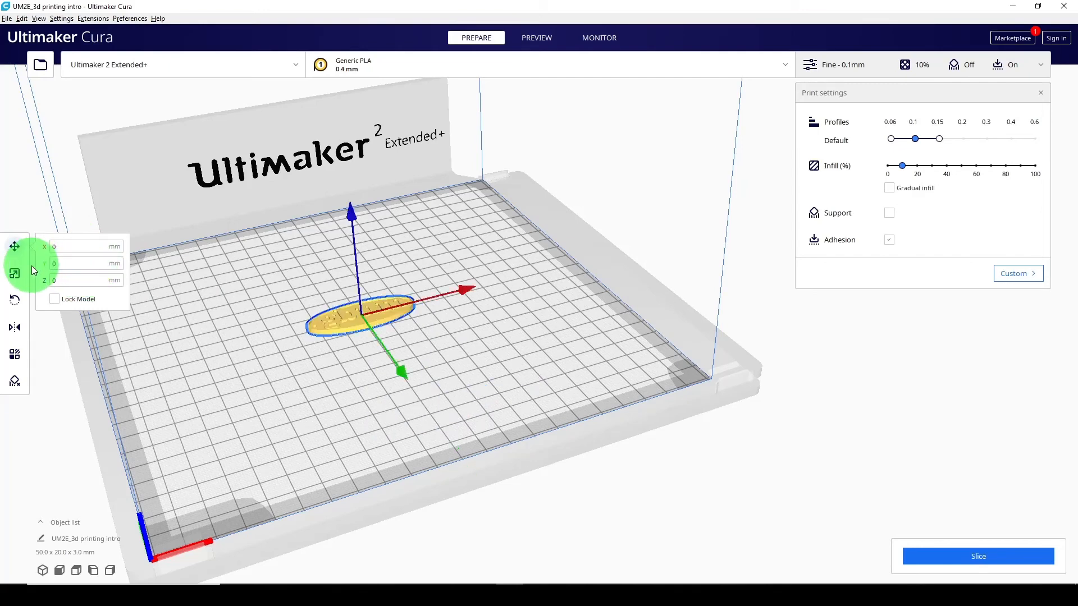
{"action": "left_click", "coordinate": [205, 352]}
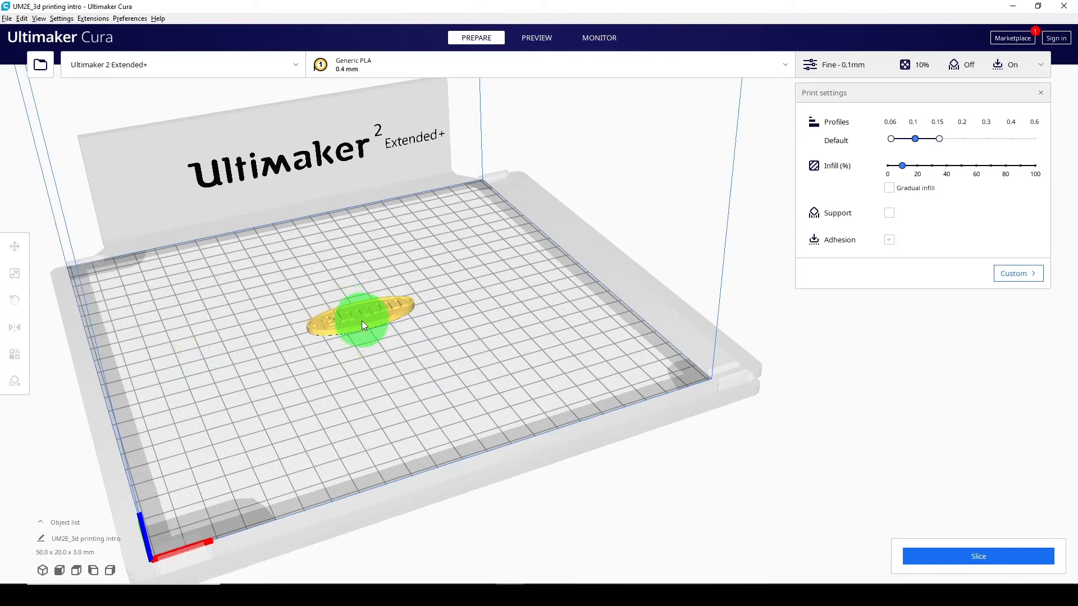
Move the tag along Y toward the plate's front edge, to about 87 mm.
{"action": "right_click_drag", "start_coordinate": [315, 321], "coordinate": [380, 309]}
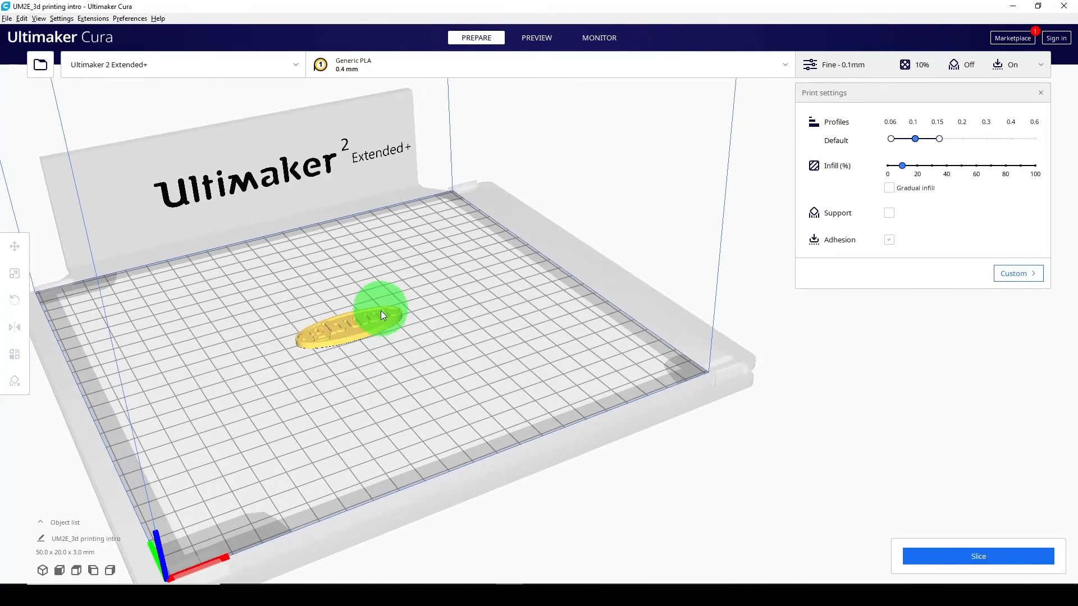
{"action": "left_click", "coordinate": [376, 330]}
{"action": "left_click_drag", "start_coordinate": [399, 376], "coordinate": [511, 491]}
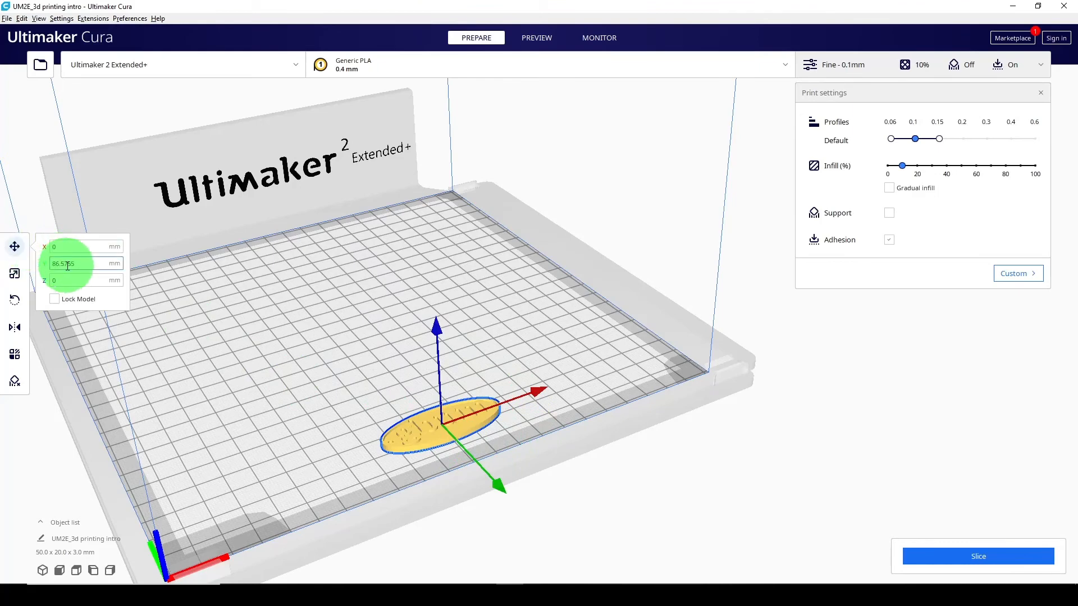
Scale the tag up with uniform scaling on, trying several sizes and ending at about 258 %.
{"action": "left_click", "coordinate": [16, 277]}
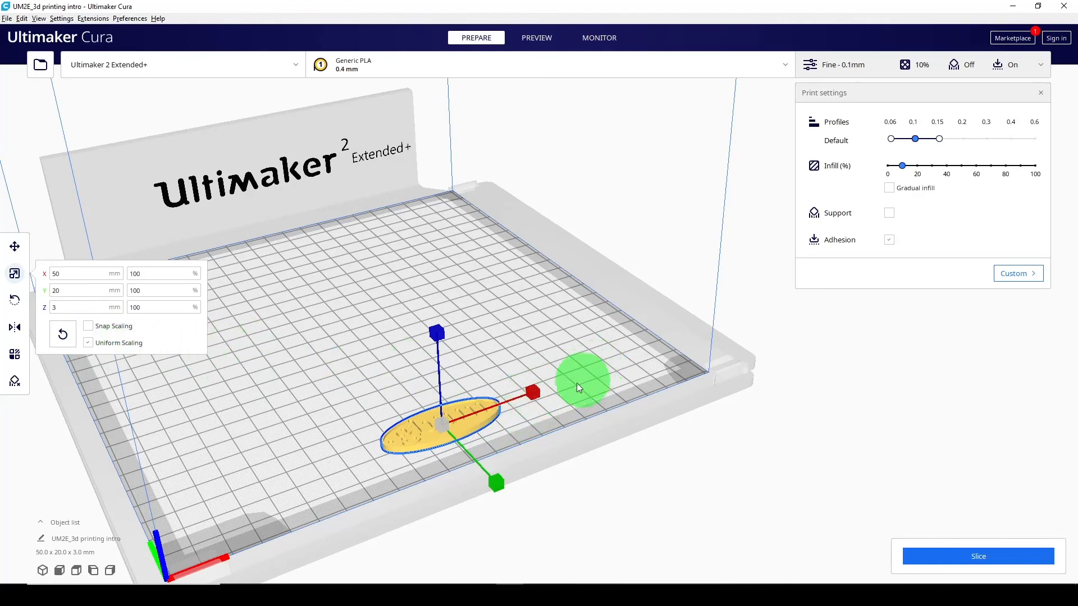
{"action": "left_click", "coordinate": [88, 343]}
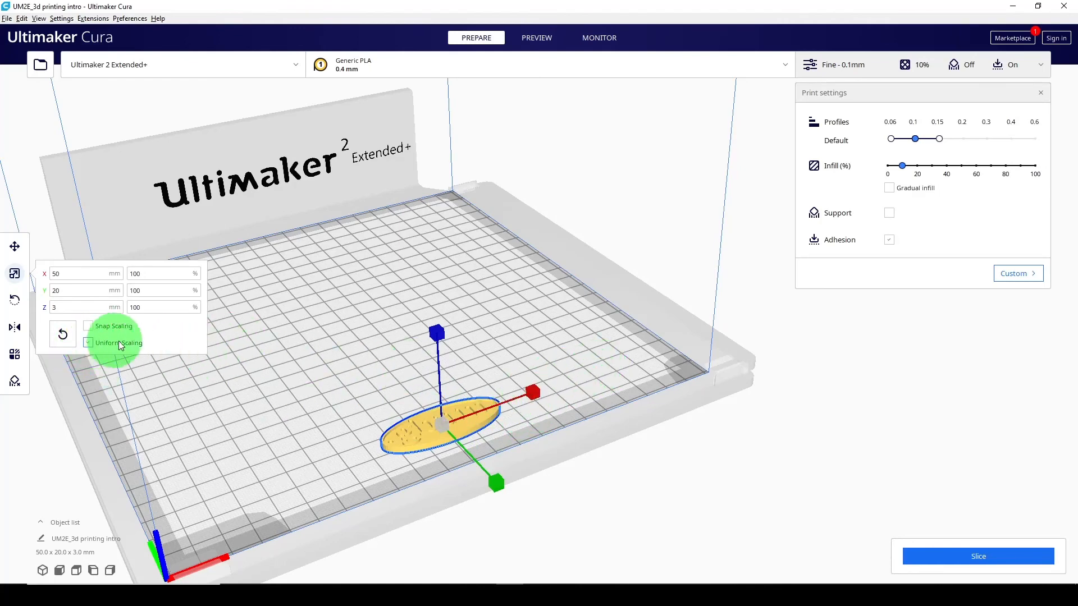
{"action": "left_click_drag", "start_coordinate": [533, 393], "coordinate": [580, 384]}
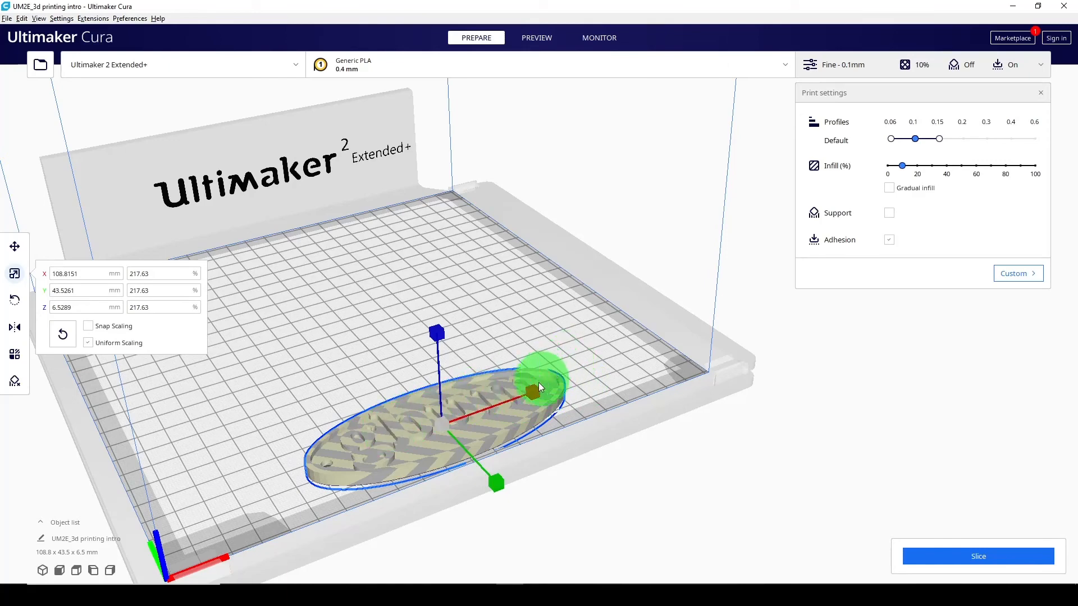
{"action": "left_click_drag", "start_coordinate": [440, 329], "coordinate": [433, 294]}
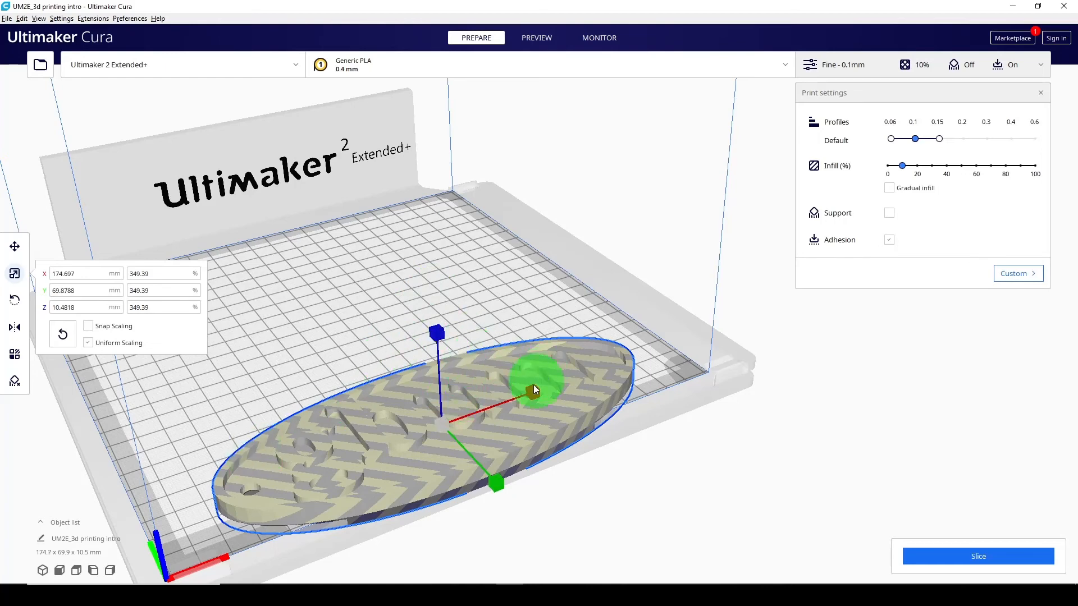
{"action": "left_click_drag", "start_coordinate": [530, 392], "coordinate": [435, 435]}
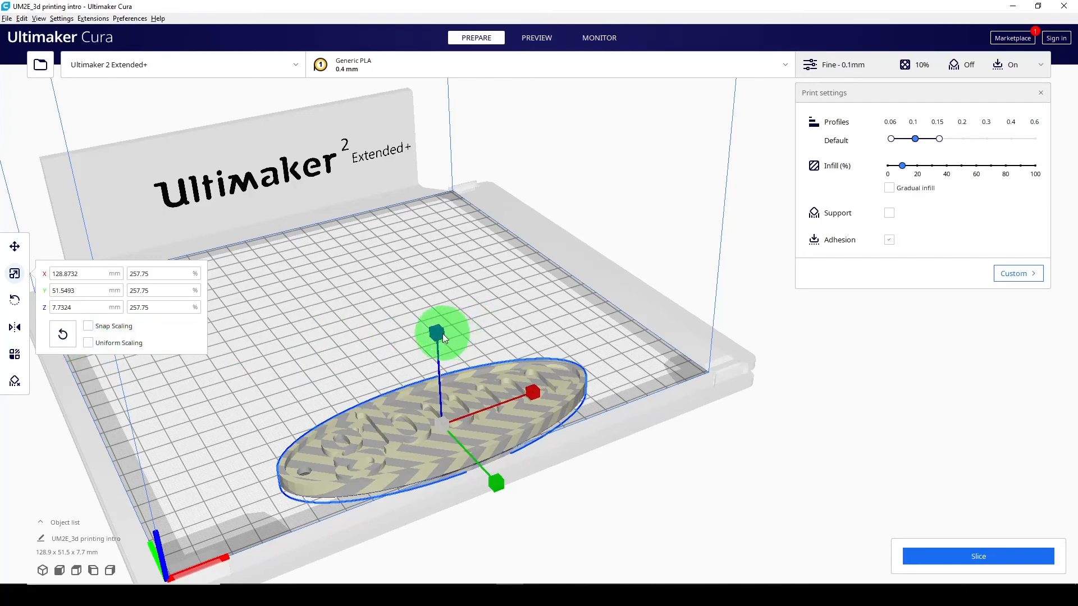
Stretch only the tag's height to about 31 mm with uniform scaling off, and reset the tag's scale.
{"action": "left_click_drag", "start_coordinate": [437, 333], "coordinate": [449, 253]}
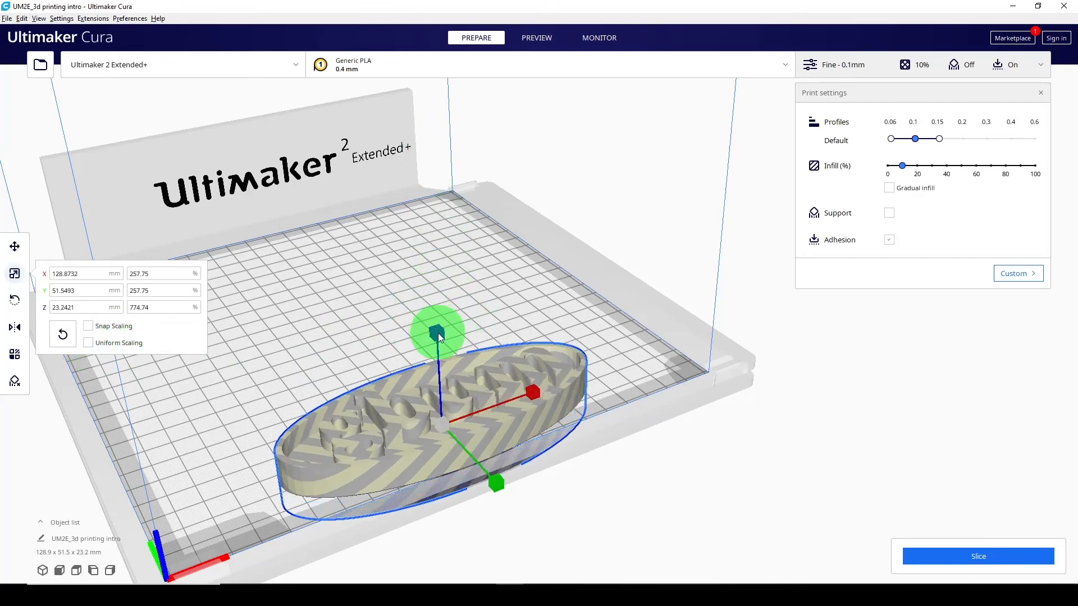
{"action": "left_click_drag", "start_coordinate": [435, 332], "coordinate": [434, 253]}
{"action": "left_click_drag", "start_coordinate": [438, 323], "coordinate": [436, 289]}
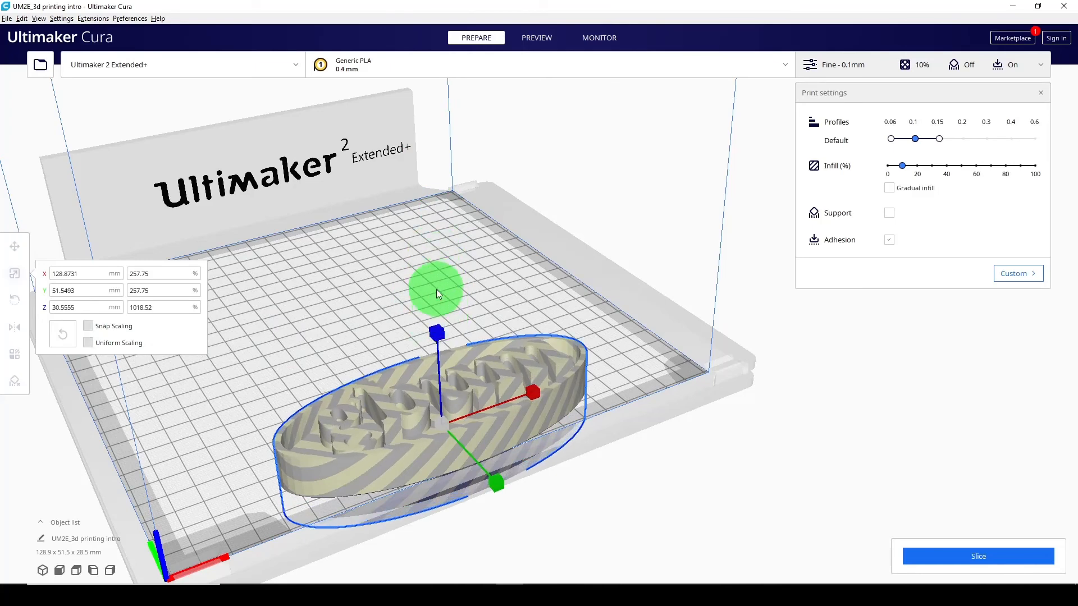
{"action": "left_click", "coordinate": [64, 335]}
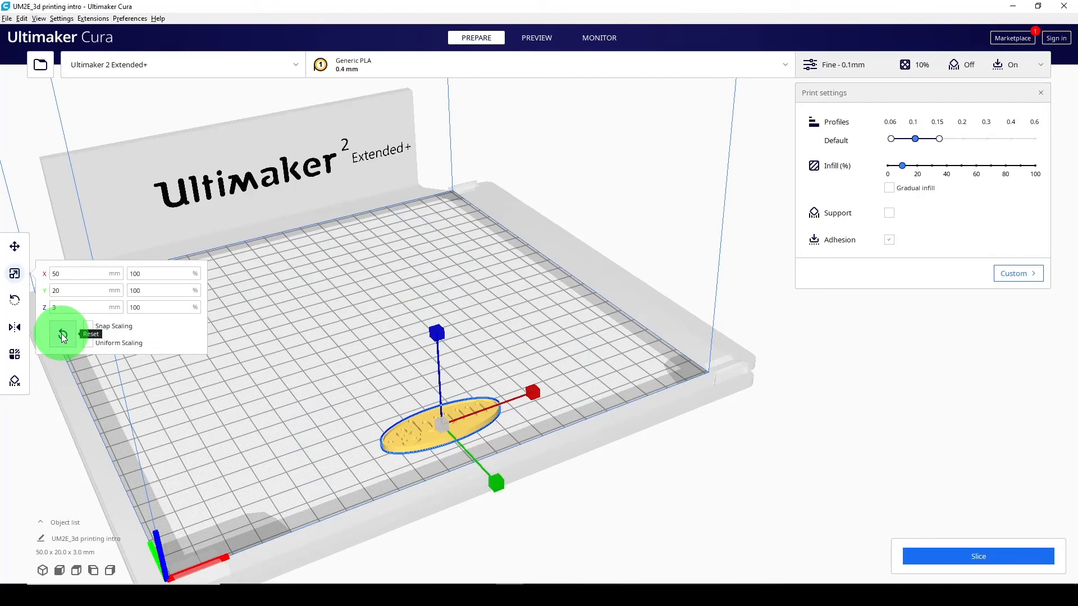
{"action": "left_click", "coordinate": [344, 403]}
Set the tag's X size to 100 mm (200 %) with uniform scaling off.
{"action": "left_click", "coordinate": [440, 429]}
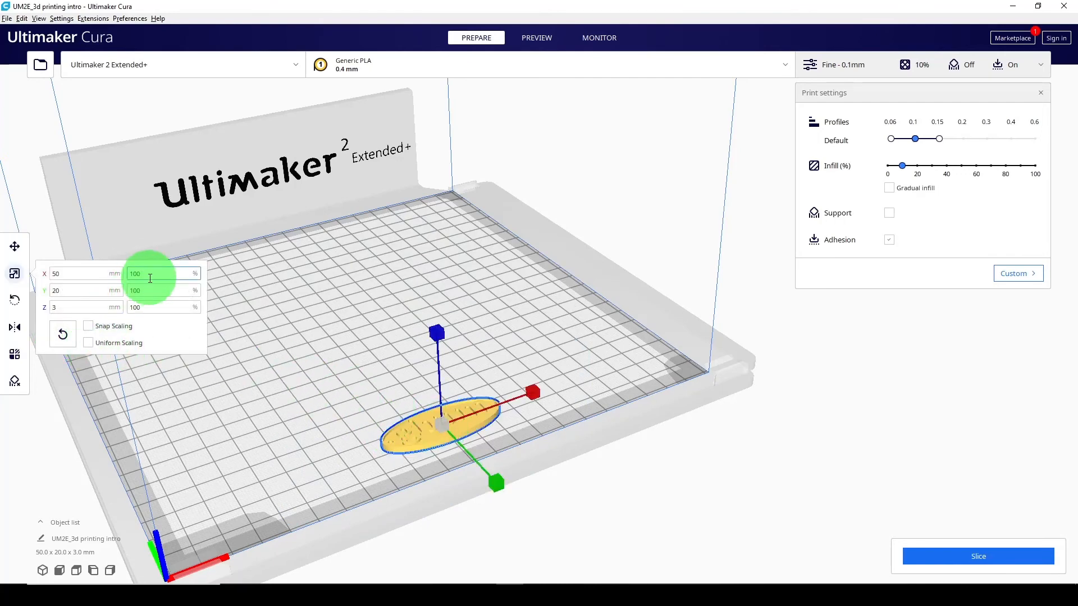
{"action": "left_click", "coordinate": [114, 345]}
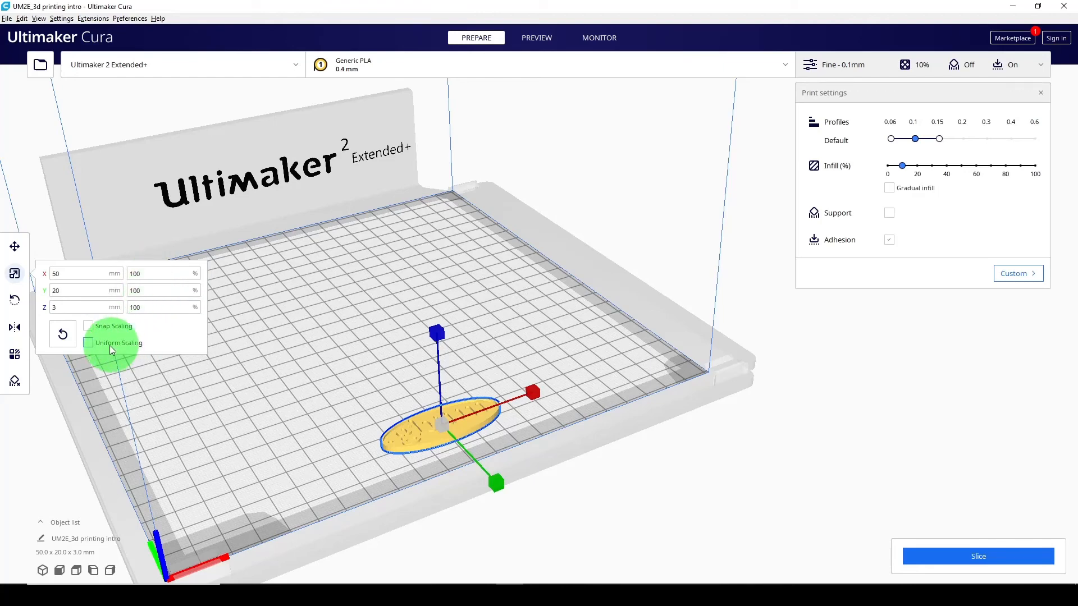
{"action": "left_click", "coordinate": [147, 273]}
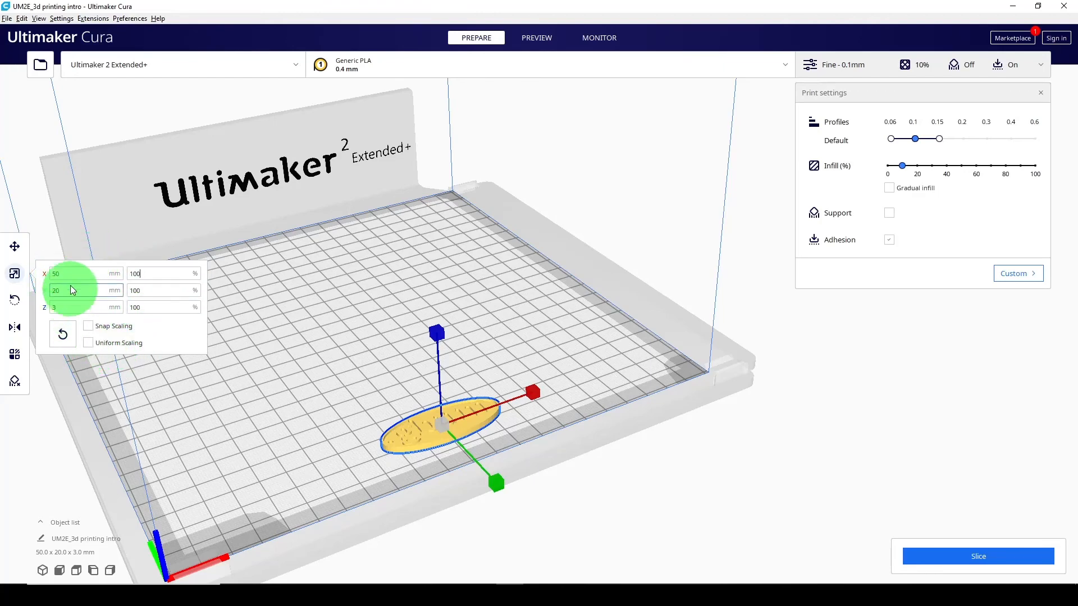
{"action": "left_click", "coordinate": [78, 274]}
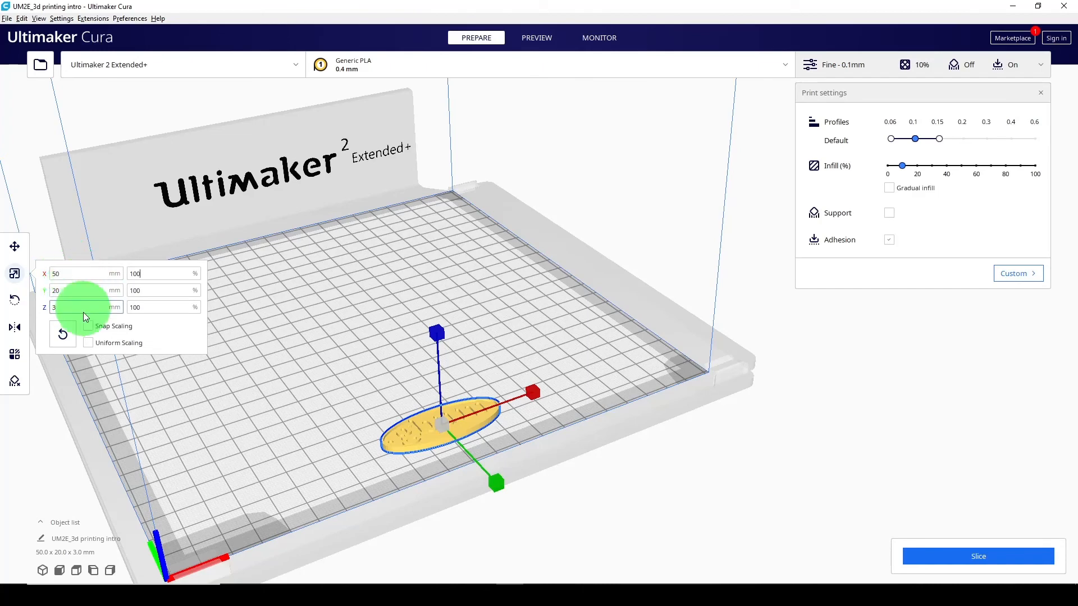
{"action": "left_click_drag", "start_coordinate": [63, 273], "coordinate": [53, 274]}
{"action": "key", "text": "BackSpace"}
{"action": "double_click", "coordinate": [145, 273]}
{"action": "type", "text": "200"}
{"action": "key", "text": "Return"}
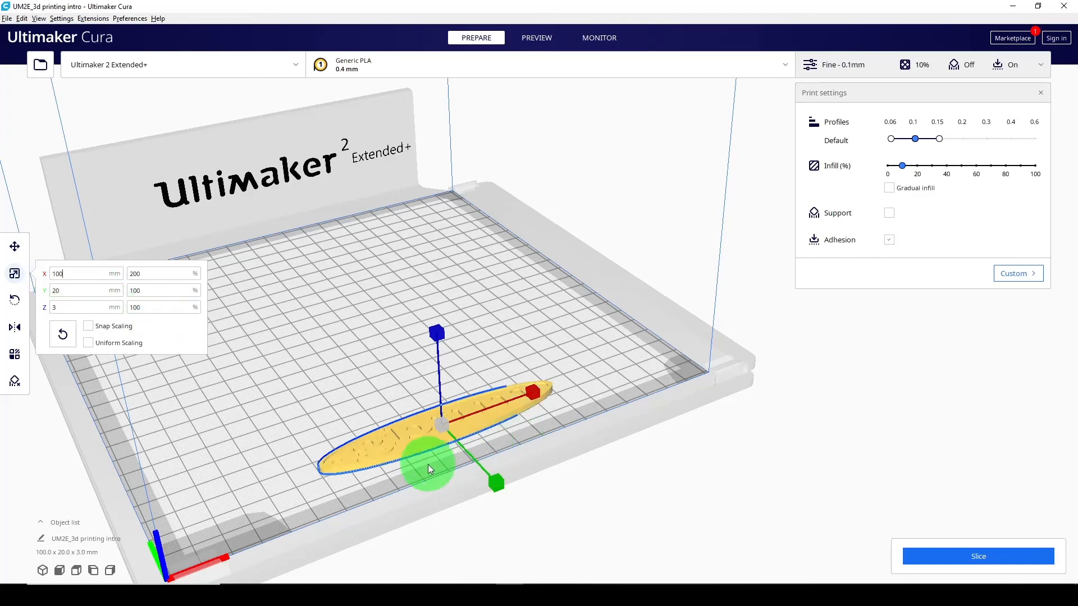
Set the tag's Z height to 50 mm, reset its scale, and reselect the tag.
{"action": "left_click", "coordinate": [60, 310]}
{"action": "left_click_drag", "start_coordinate": [60, 310], "coordinate": [37, 312]}
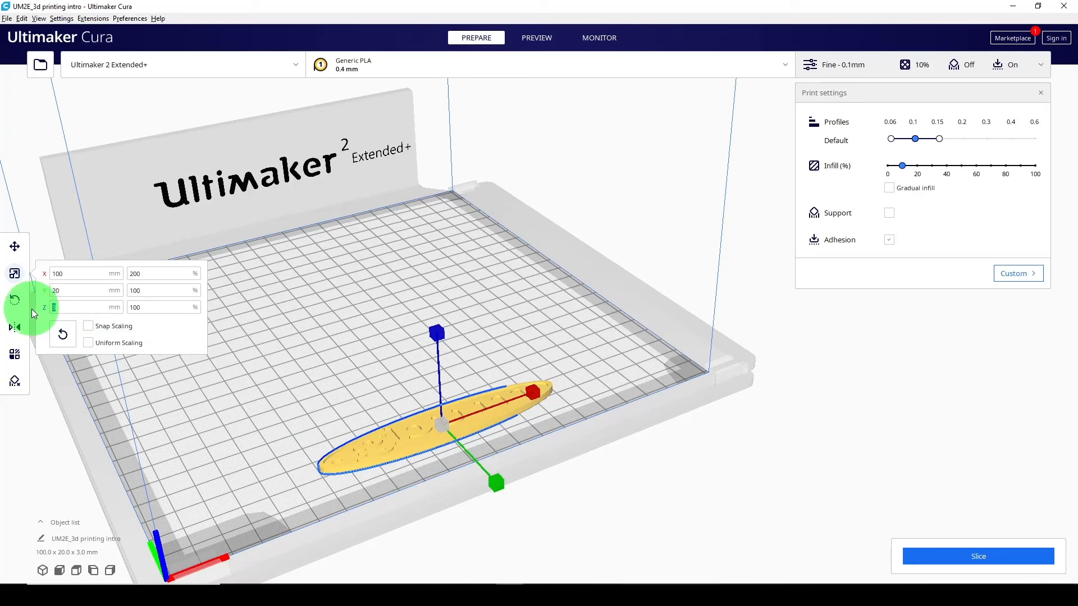
{"action": "type", "text": "50"}
{"action": "key", "text": "Return"}
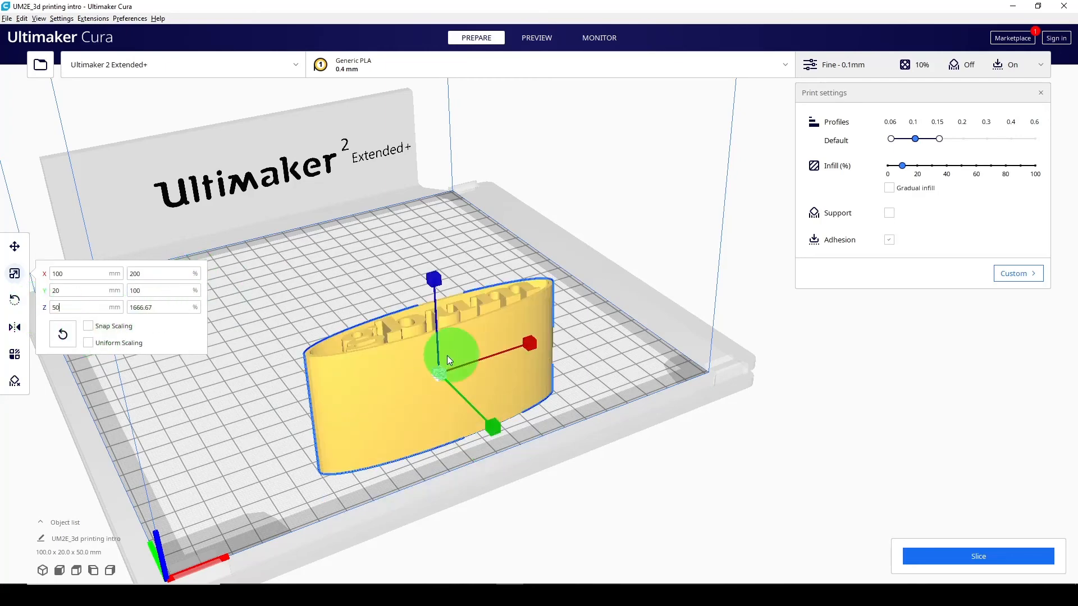
{"action": "left_click", "coordinate": [63, 334]}
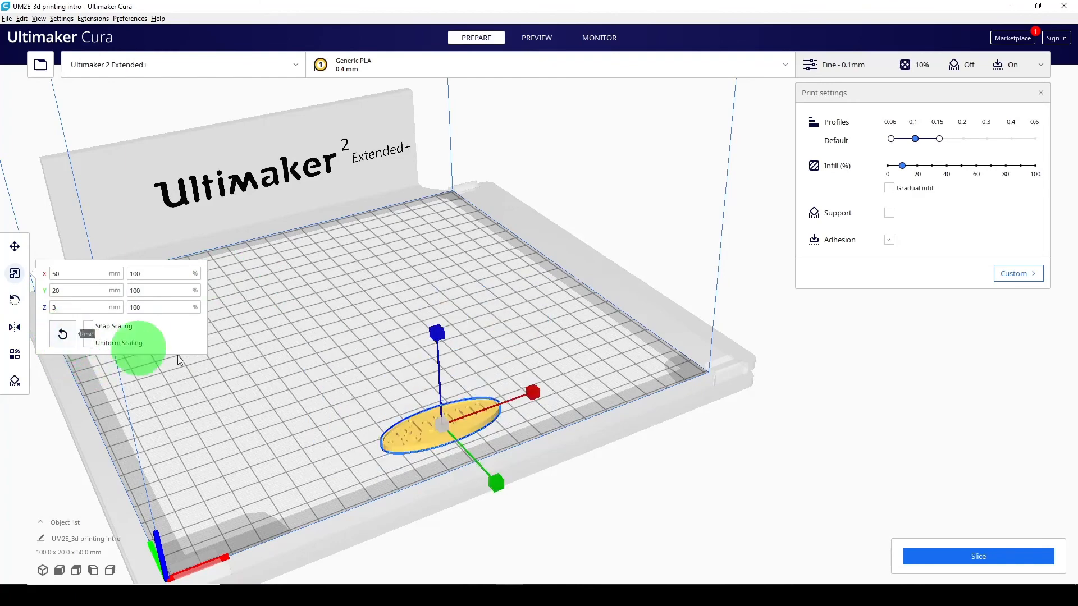
{"action": "left_click", "coordinate": [352, 436]}
{"action": "left_click", "coordinate": [402, 433]}
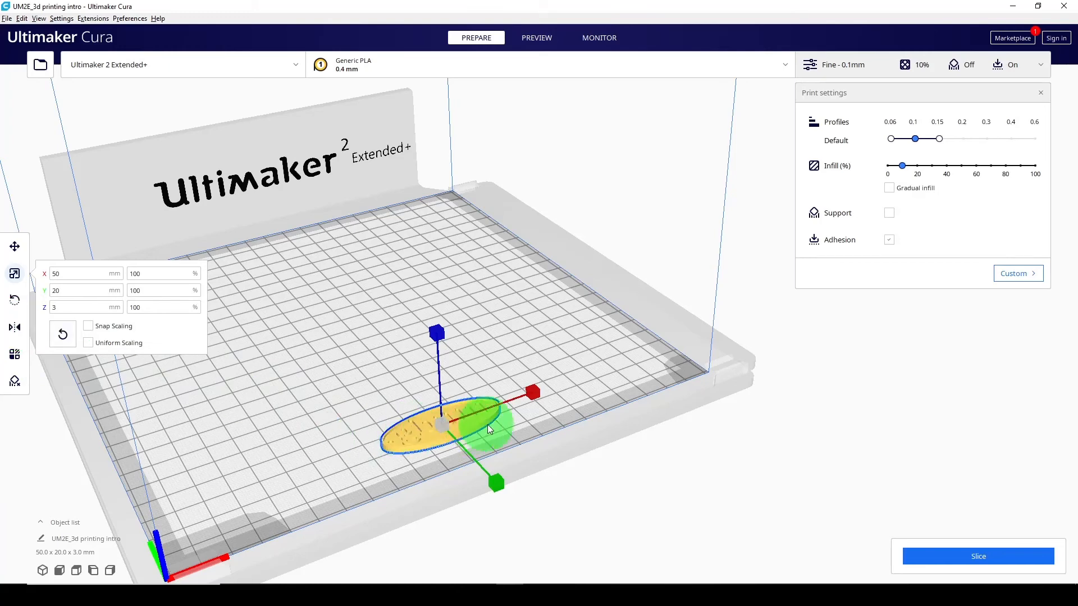
Look at the tag's Per Model Settings and activate the Support Blocker tool.
{"action": "left_click", "coordinate": [15, 356]}
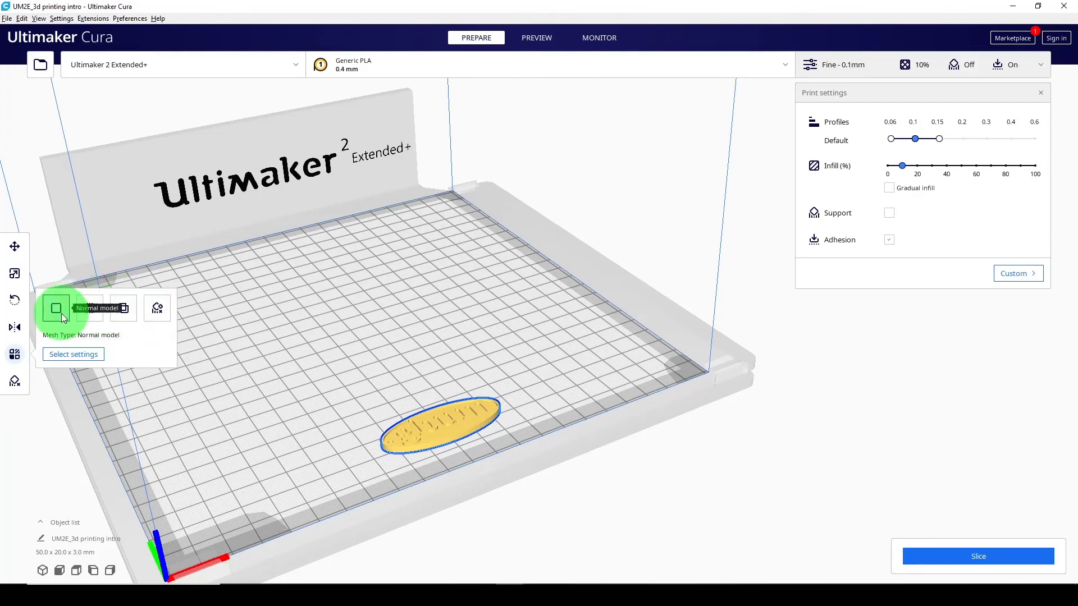
{"action": "left_click", "coordinate": [14, 354]}
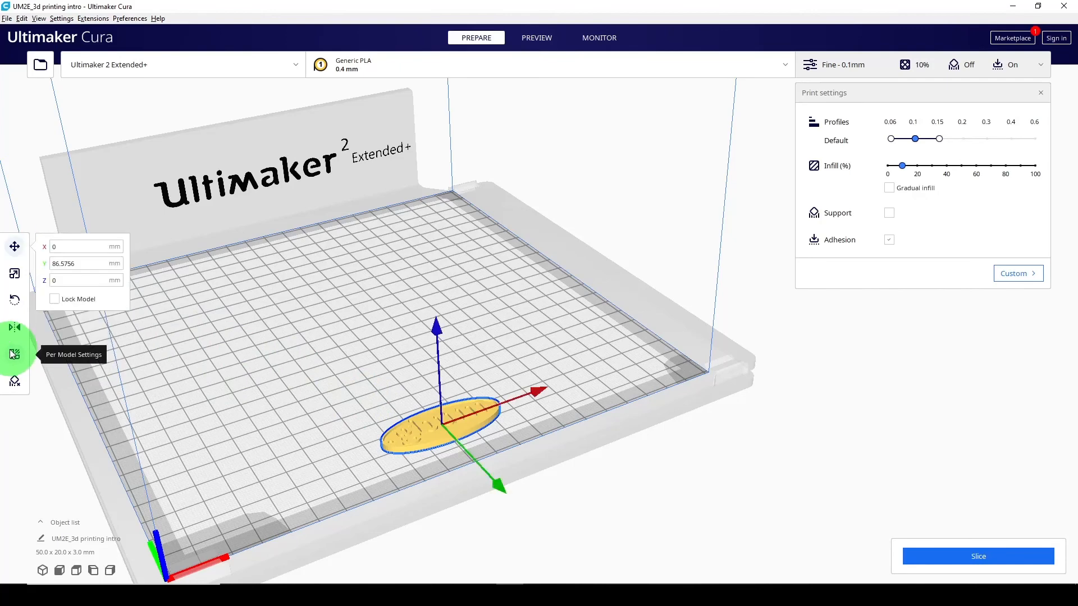
{"action": "left_click", "coordinate": [16, 385]}
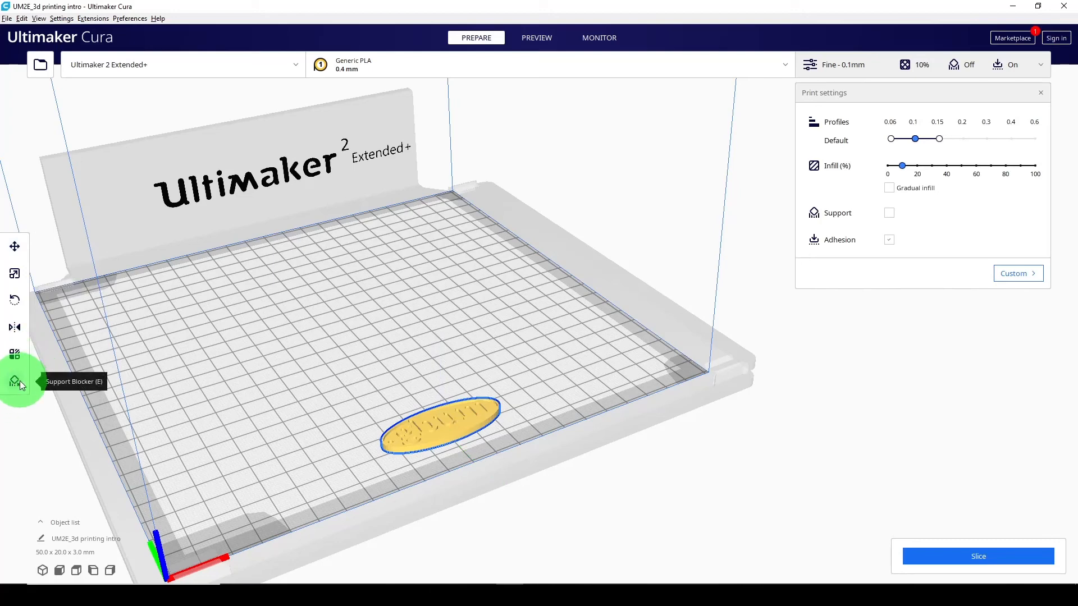
Examine the tag's rim, keyring hole and "gbum" lettering up close from an oblique angle.
{"action": "right_click_drag", "start_coordinate": [217, 405], "coordinate": [395, 445]}
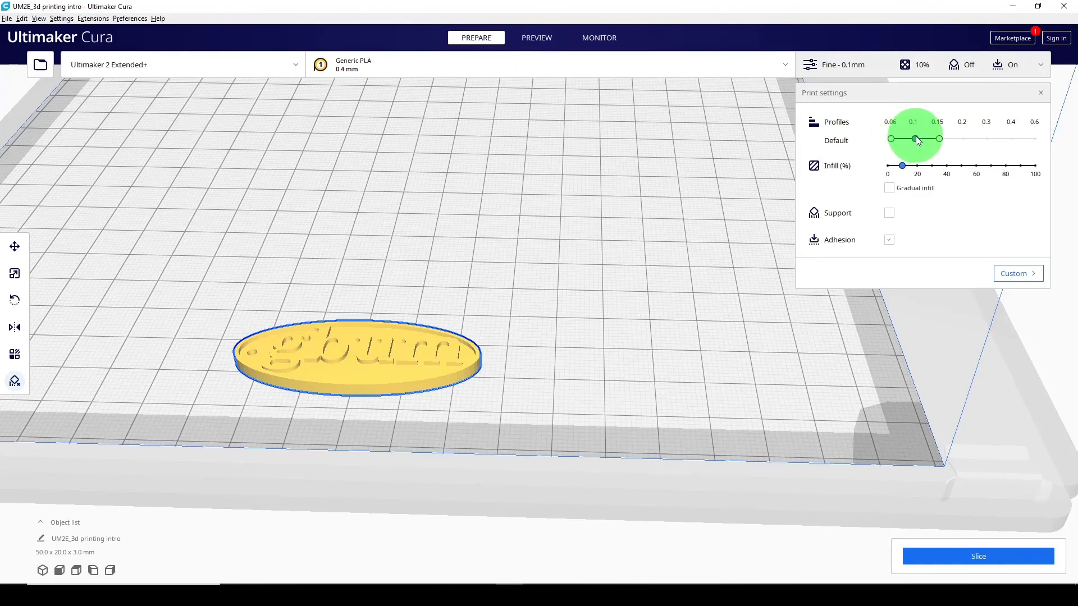
{"action": "mouse_move", "coordinate": [780, 219]}
{"action": "right_mouse_down"}
{"action": "mouse_move", "coordinate": [560, 309]}
{"action": "mouse_move", "coordinate": [799, 230]}
{"action": "right_mouse_up"}
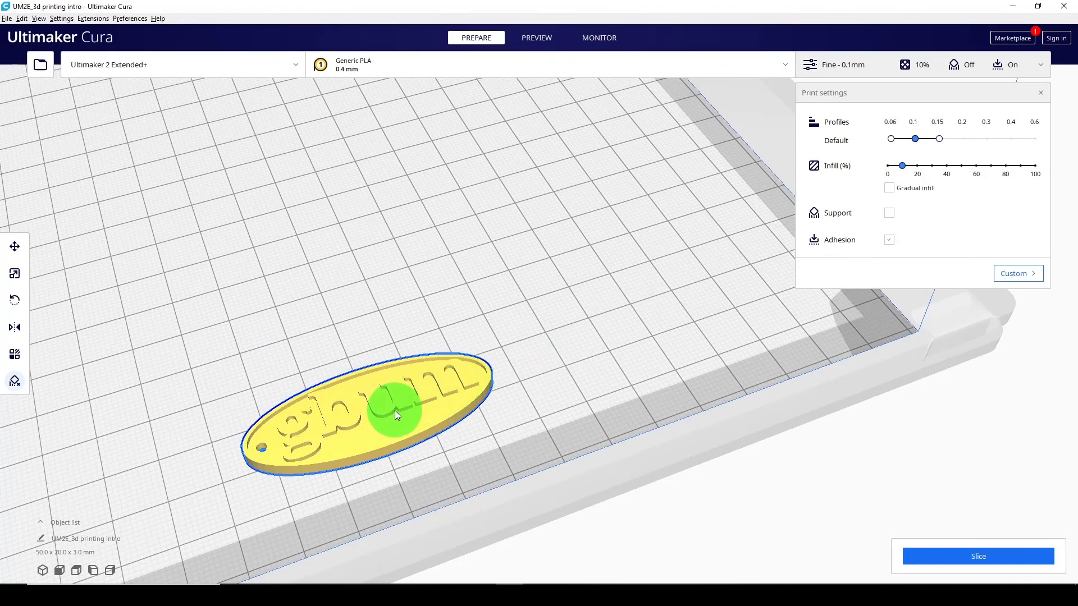
{"action": "scroll", "coordinate": [395, 410], "scroll_direction": "up", "scroll_amount": 2}
{"action": "middle_click_drag", "start_coordinate": [401, 417], "coordinate": [528, 395]}
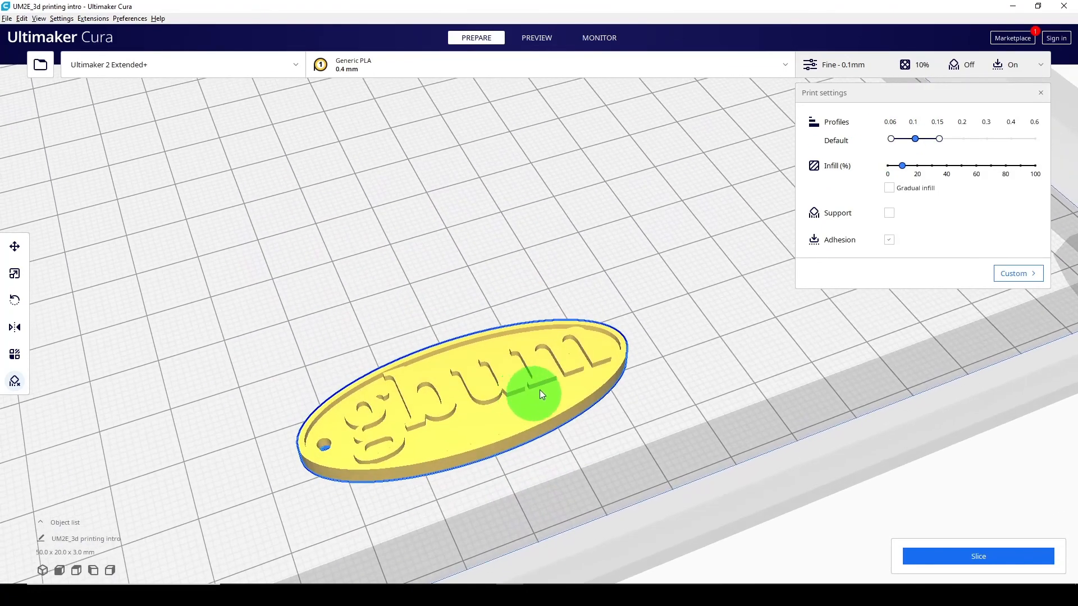
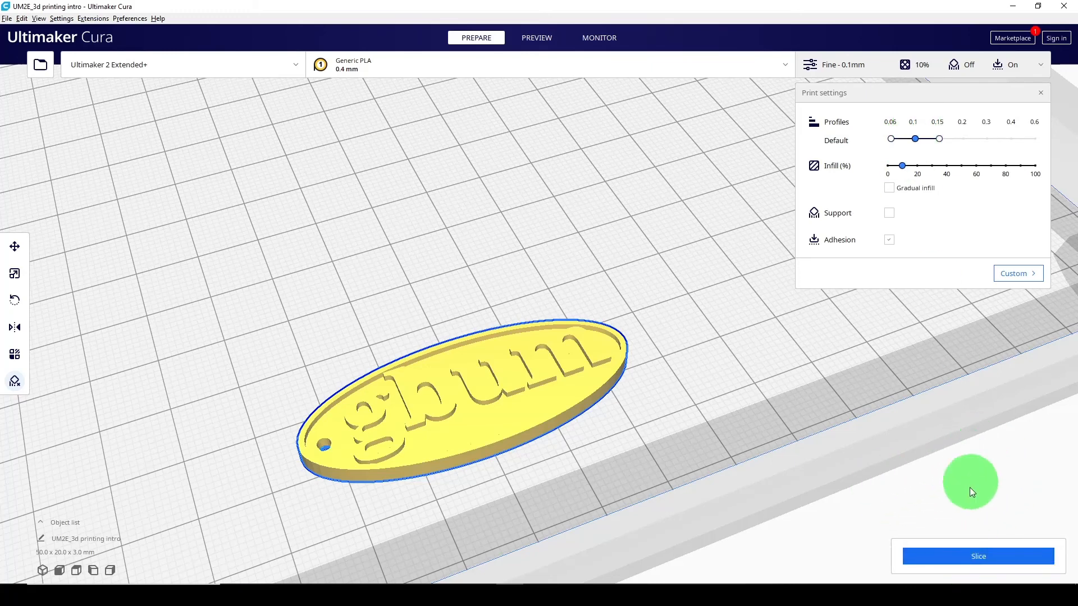
{"action": "right_click_drag", "start_coordinate": [770, 475], "coordinate": [713, 378]}
{"action": "scroll", "coordinate": [705, 415], "scroll_direction": "up", "scroll_amount": 5}
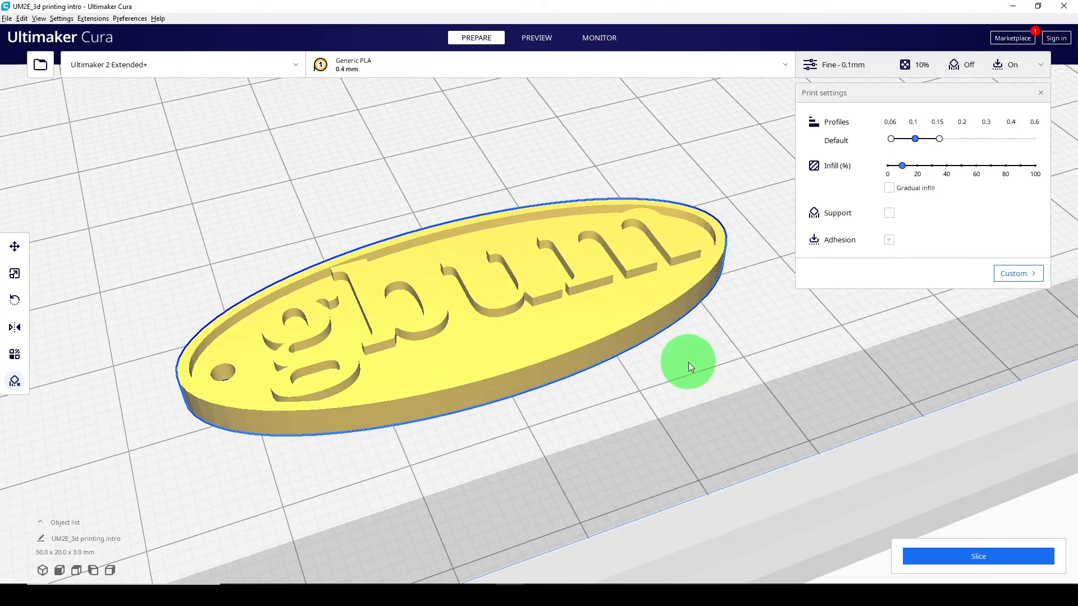
Slice the tag with the Fine 0.1 mm profile and adhesion on, and examine its layer preview including the brim.
{"action": "left_click", "coordinate": [984, 553]}
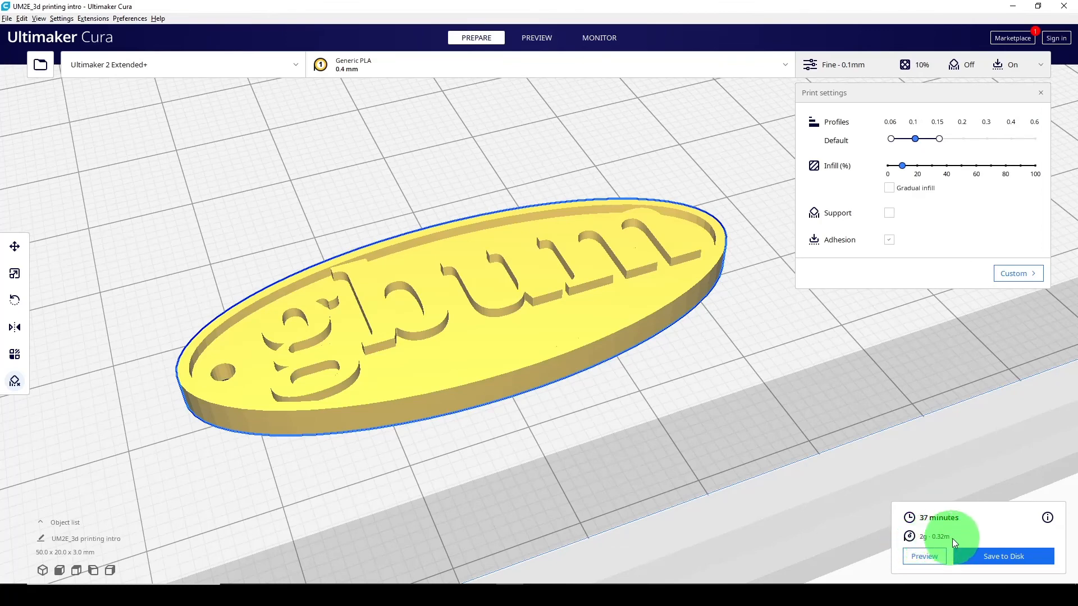
{"action": "left_click", "coordinate": [925, 557]}
{"action": "right_click_drag", "start_coordinate": [532, 369], "coordinate": [610, 388]}
{"action": "scroll", "coordinate": [550, 372], "scroll_direction": "up", "scroll_amount": 3}
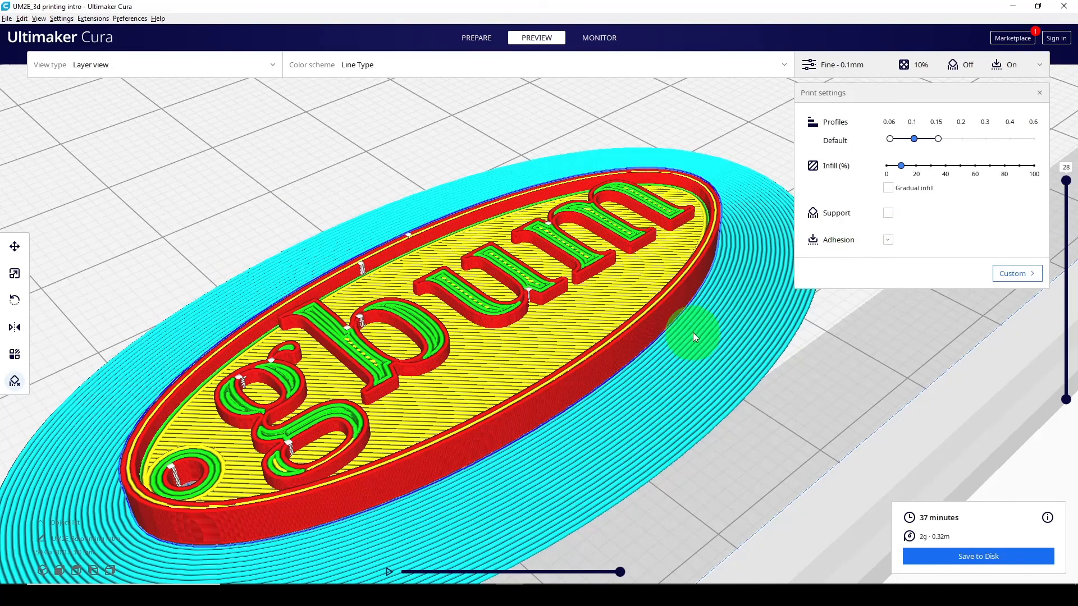
{"action": "scroll", "coordinate": [697, 378], "scroll_direction": "down", "scroll_amount": 5}
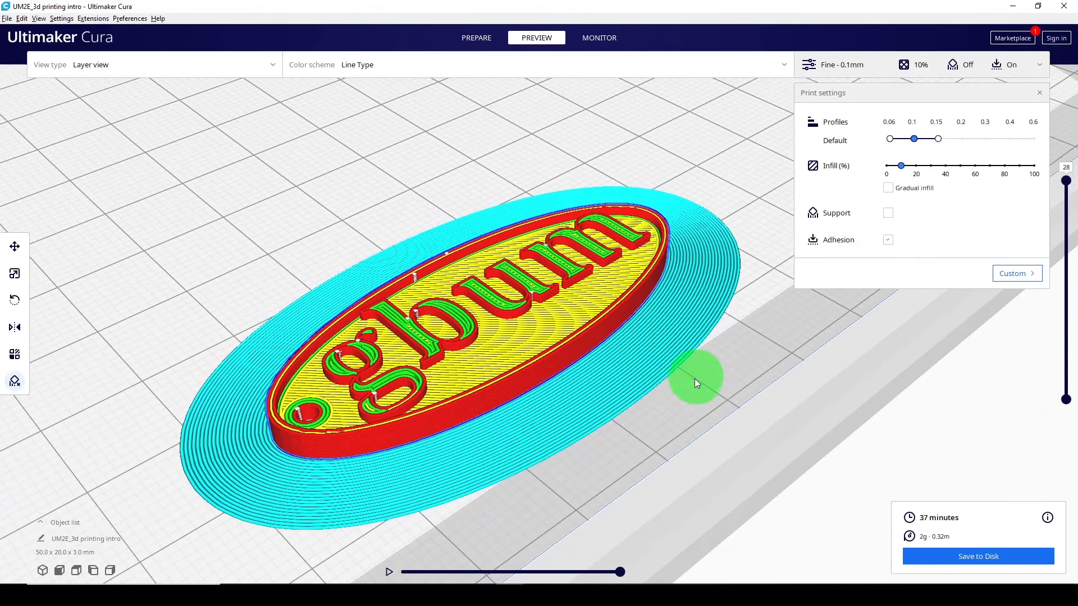
{"action": "scroll", "coordinate": [646, 366], "scroll_direction": "up", "scroll_amount": 5}
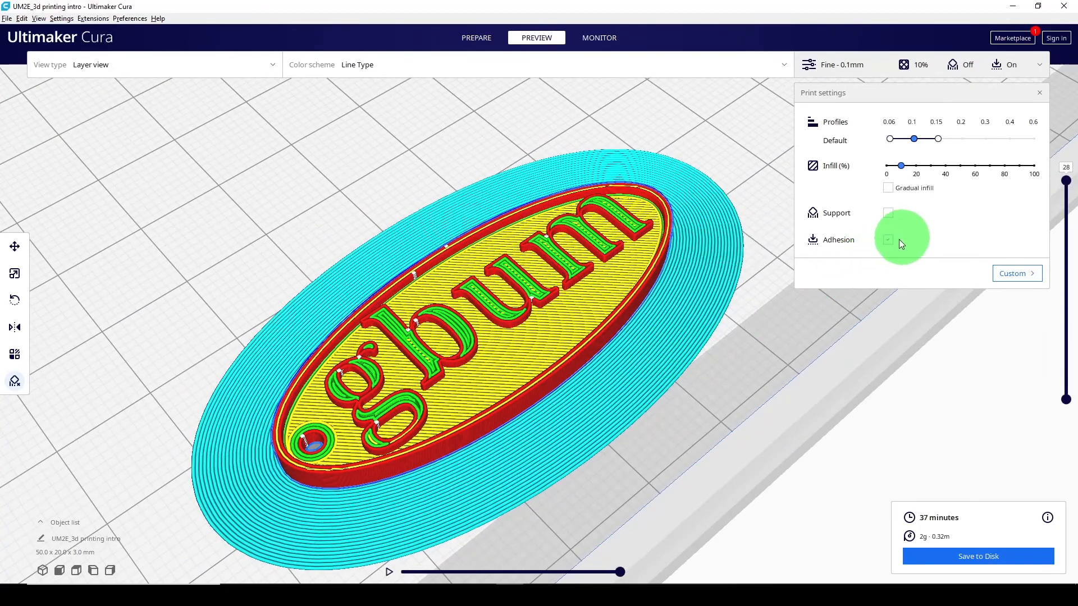
{"action": "scroll", "coordinate": [489, 359], "scroll_direction": "up", "scroll_amount": 3}
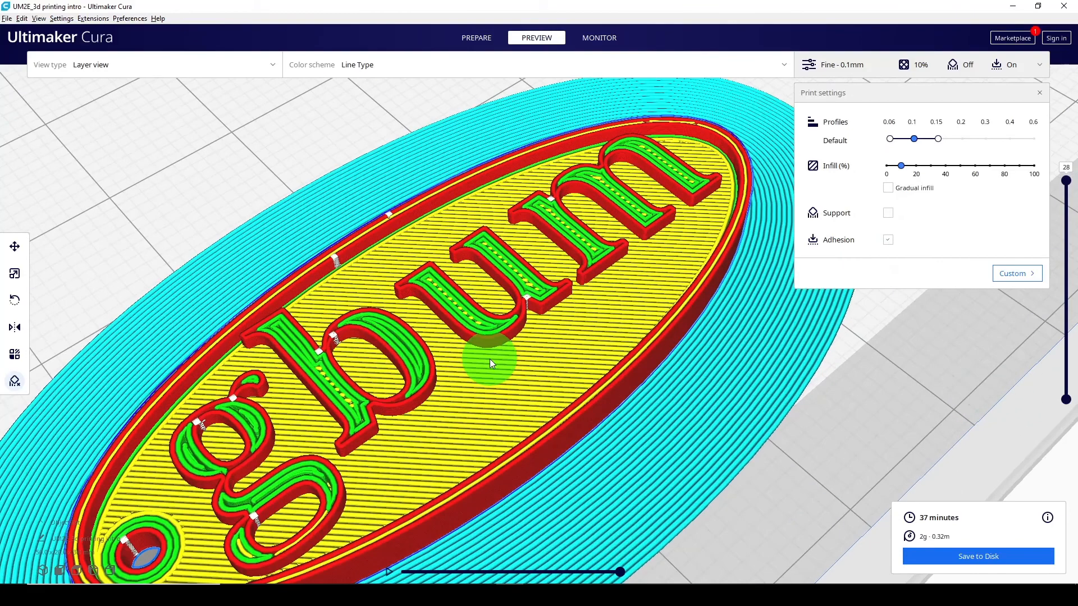
{"action": "scroll", "coordinate": [489, 359], "scroll_direction": "down", "scroll_amount": 3}
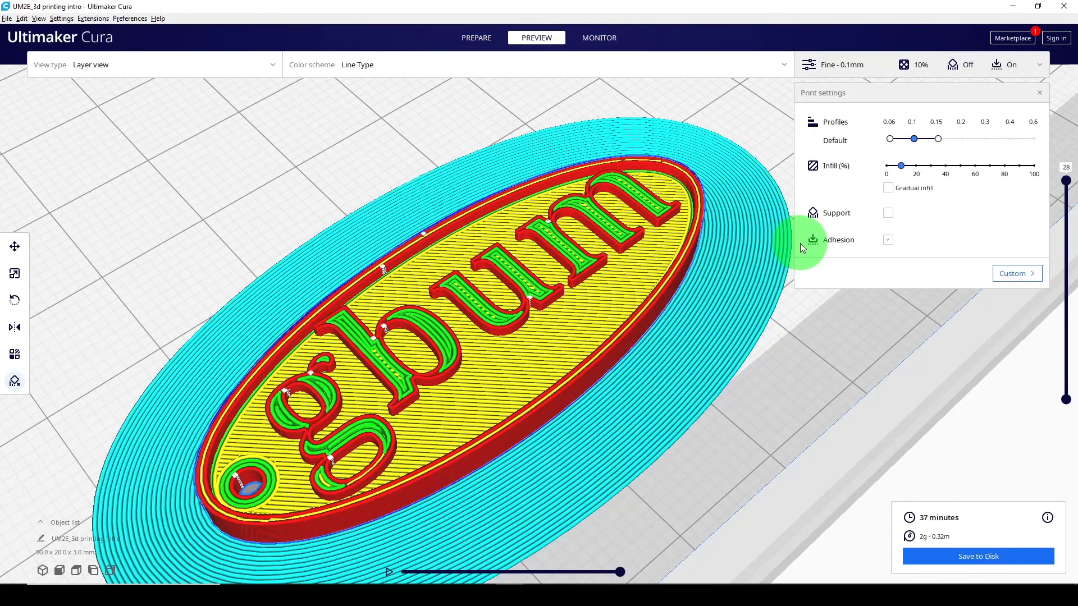
Switch the print profile to Normal 0.15 mm, turn off build plate adhesion, and slice the tag again.
{"action": "left_click", "coordinate": [938, 139]}
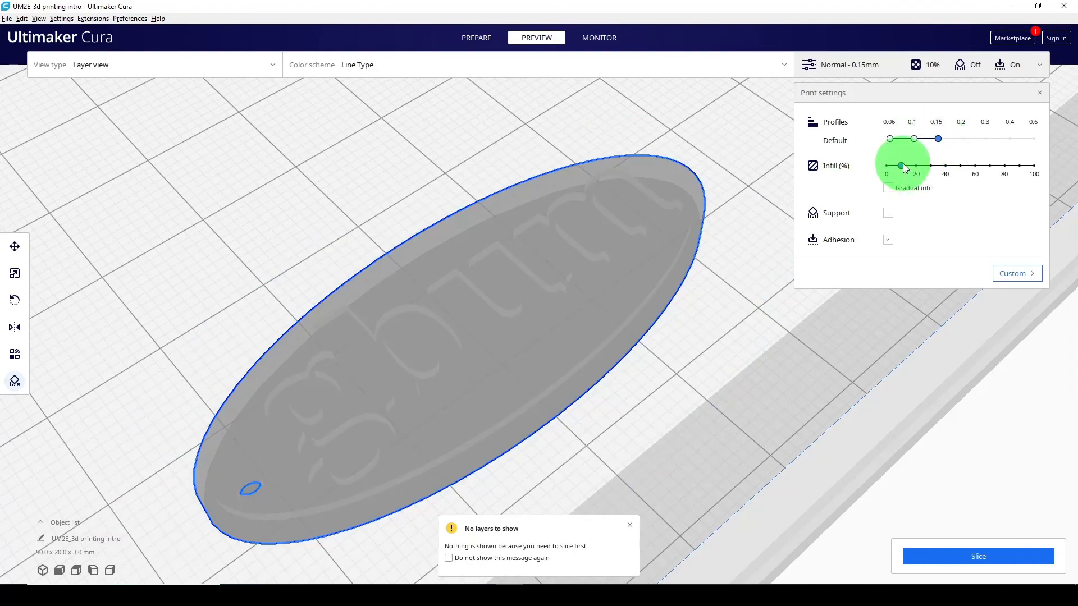
{"action": "left_click", "coordinate": [889, 240]}
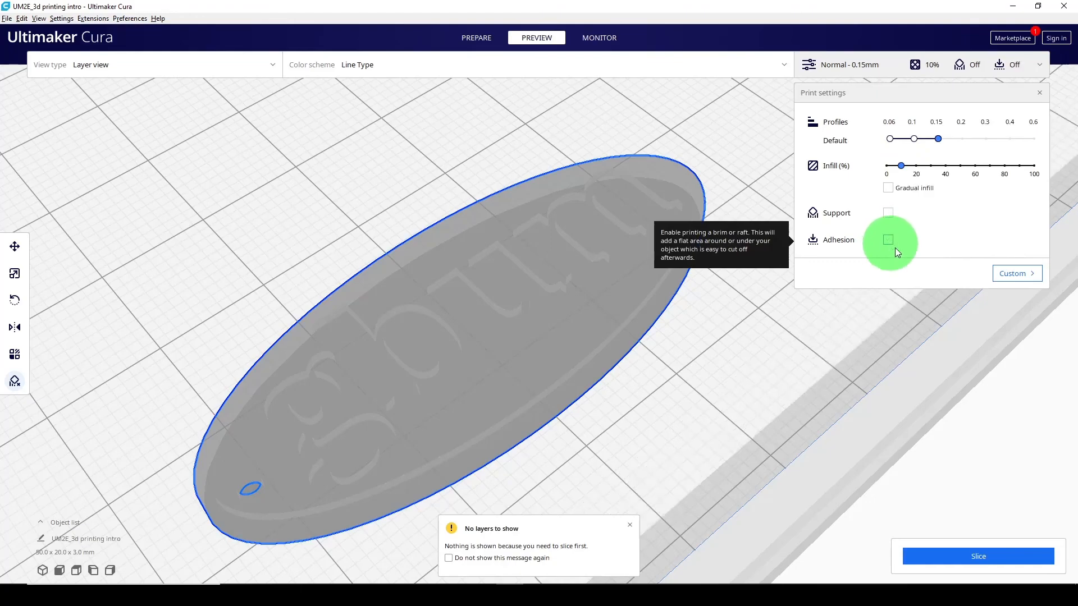
{"action": "left_click", "coordinate": [979, 556]}
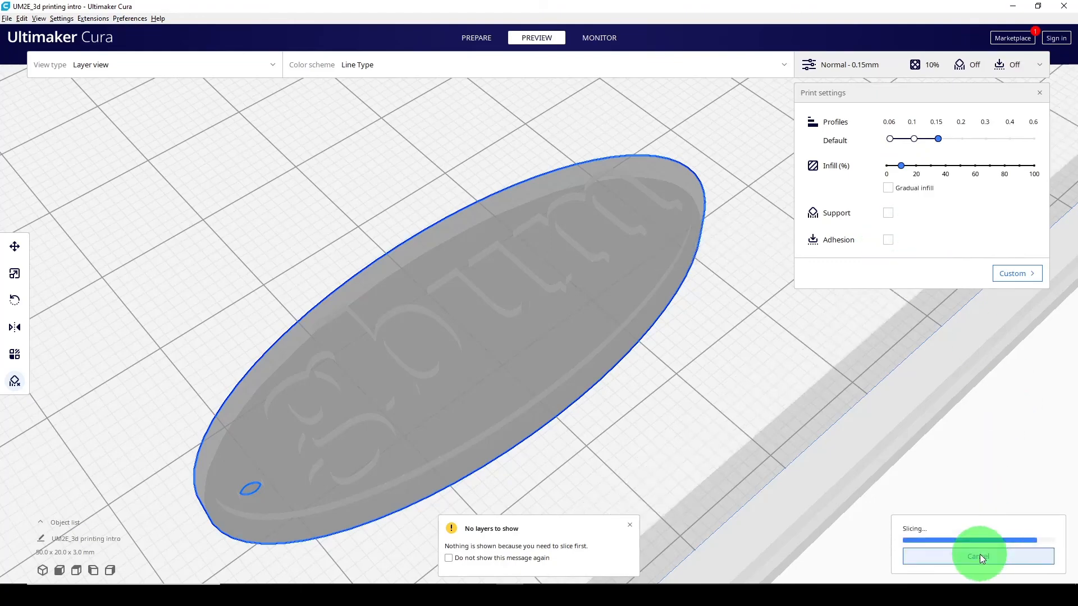
Examine the re-sliced tag's layer preview from several angles, checking the skirt line, lettering, rim and keyring hole.
{"action": "mouse_move", "coordinate": [655, 426]}
{"action": "right_mouse_down"}
{"action": "mouse_move", "coordinate": [619, 375]}
{"action": "mouse_move", "coordinate": [635, 424]}
{"action": "right_mouse_up"}
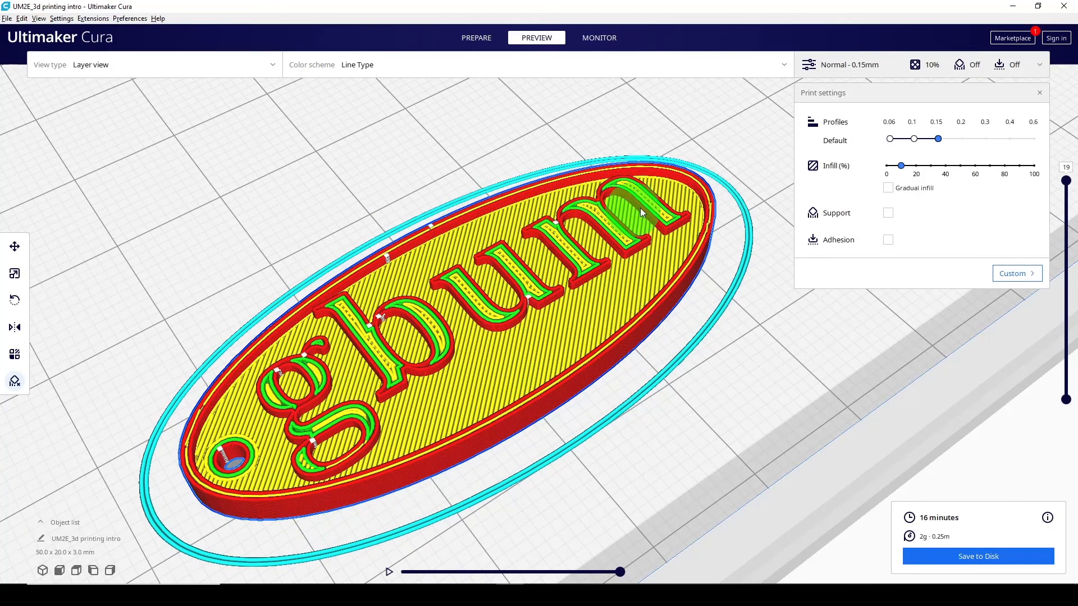
{"action": "right_click_drag", "start_coordinate": [596, 386], "coordinate": [337, 399]}
{"action": "scroll", "coordinate": [606, 373], "scroll_direction": "up", "scroll_amount": 10}
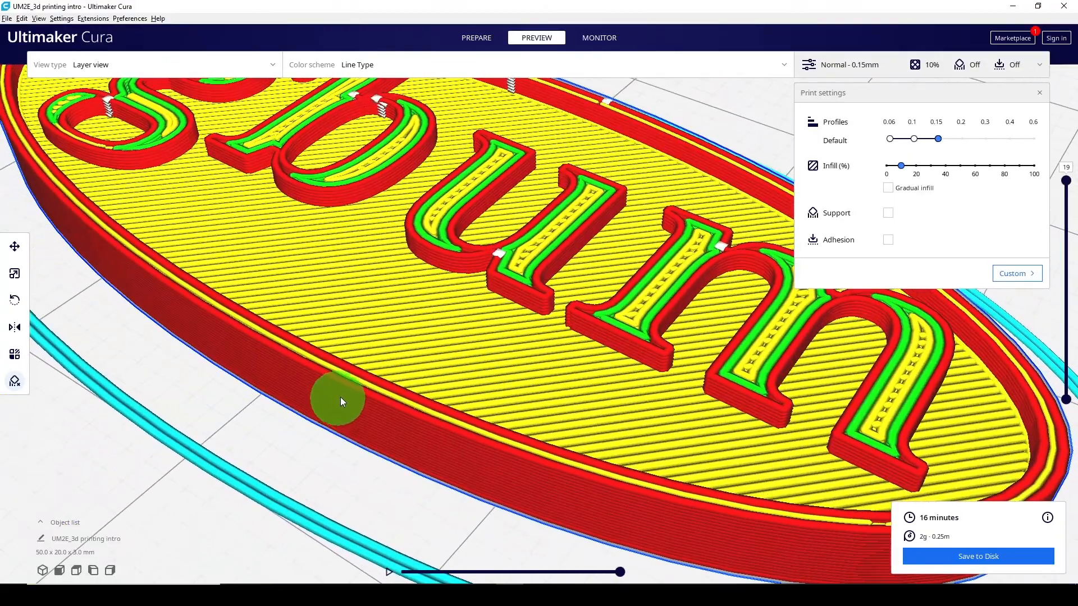
{"action": "scroll", "coordinate": [389, 366], "scroll_direction": "down", "scroll_amount": 10}
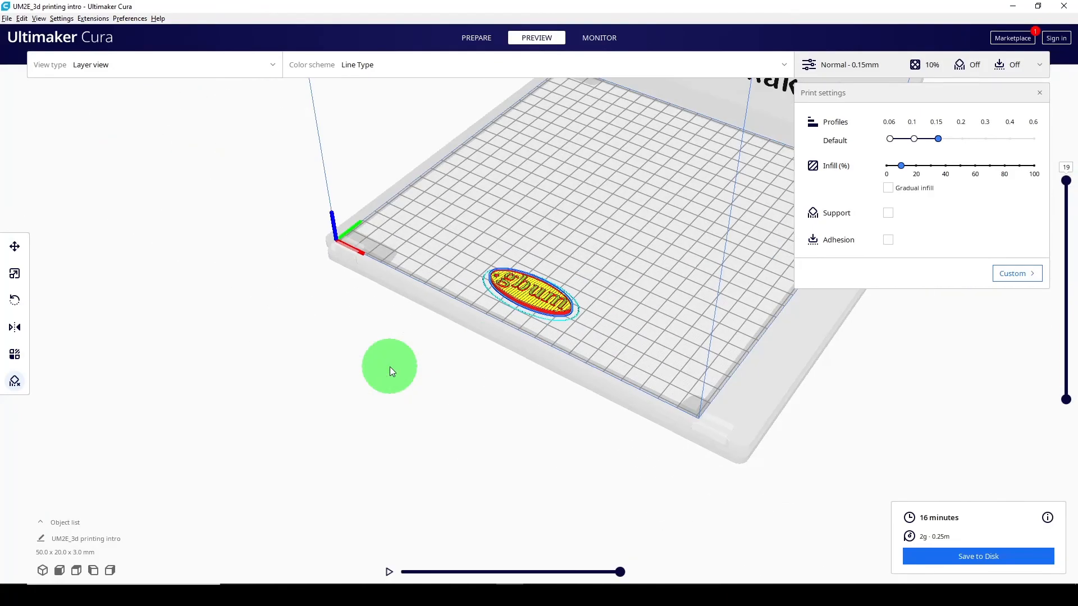
{"action": "right_click_drag", "start_coordinate": [391, 370], "coordinate": [622, 375]}
{"action": "scroll", "coordinate": [647, 364], "scroll_direction": "up", "scroll_amount": 10}
{"action": "scroll", "coordinate": [624, 375], "scroll_direction": "up", "scroll_amount": 5}
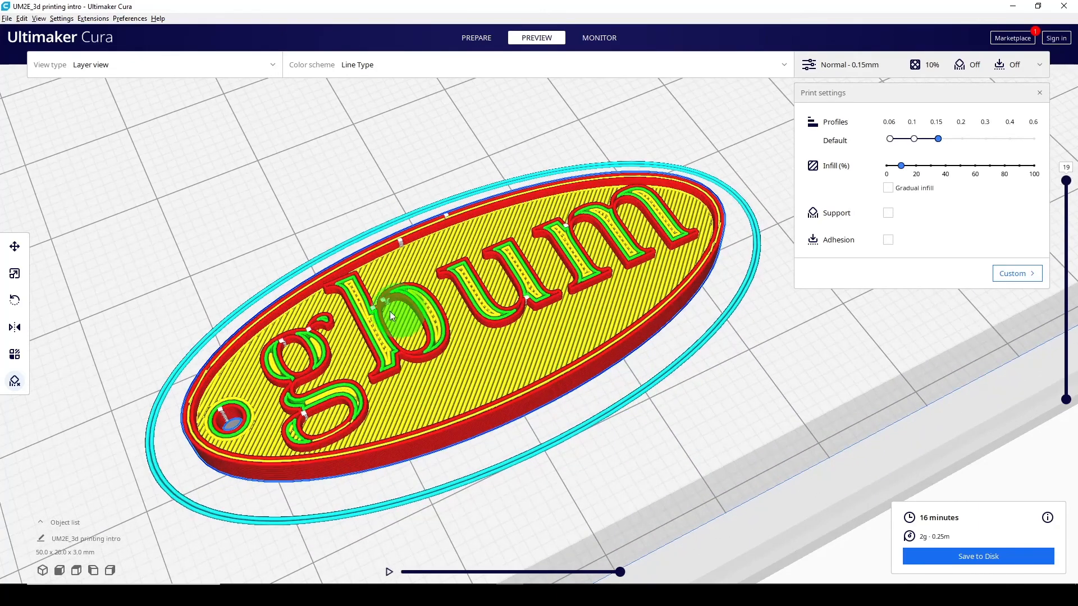
{"action": "mouse_move", "coordinate": [331, 331]}
{"action": "right_mouse_down"}
{"action": "mouse_move", "coordinate": [264, 360]}
{"action": "mouse_move", "coordinate": [379, 328]}
{"action": "mouse_move", "coordinate": [329, 322]}
{"action": "mouse_move", "coordinate": [338, 316]}
{"action": "right_mouse_up"}
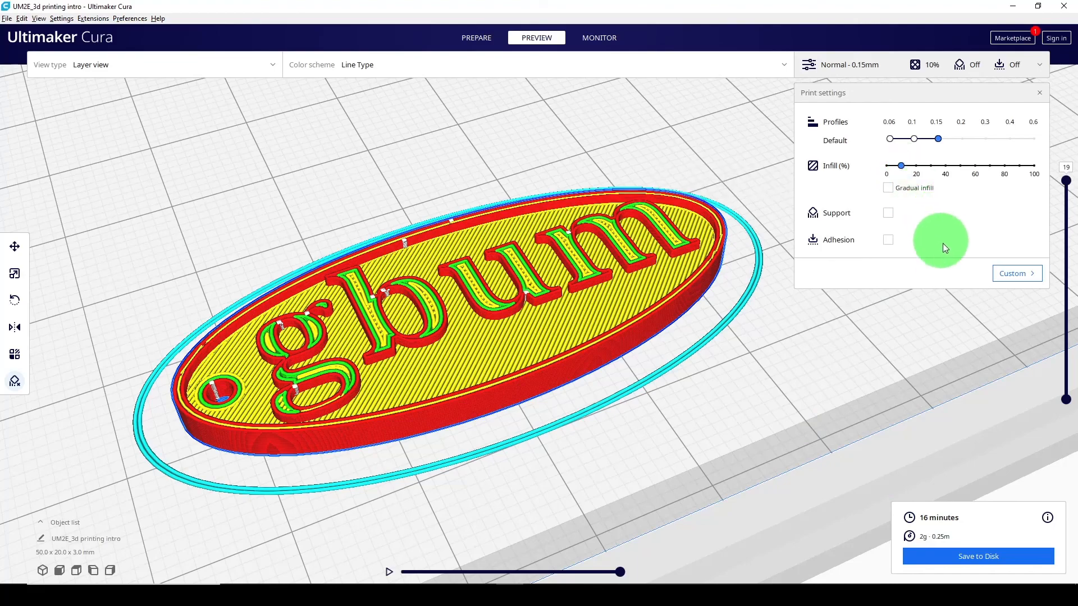
{"action": "right_click_drag", "start_coordinate": [771, 348], "coordinate": [892, 253]}
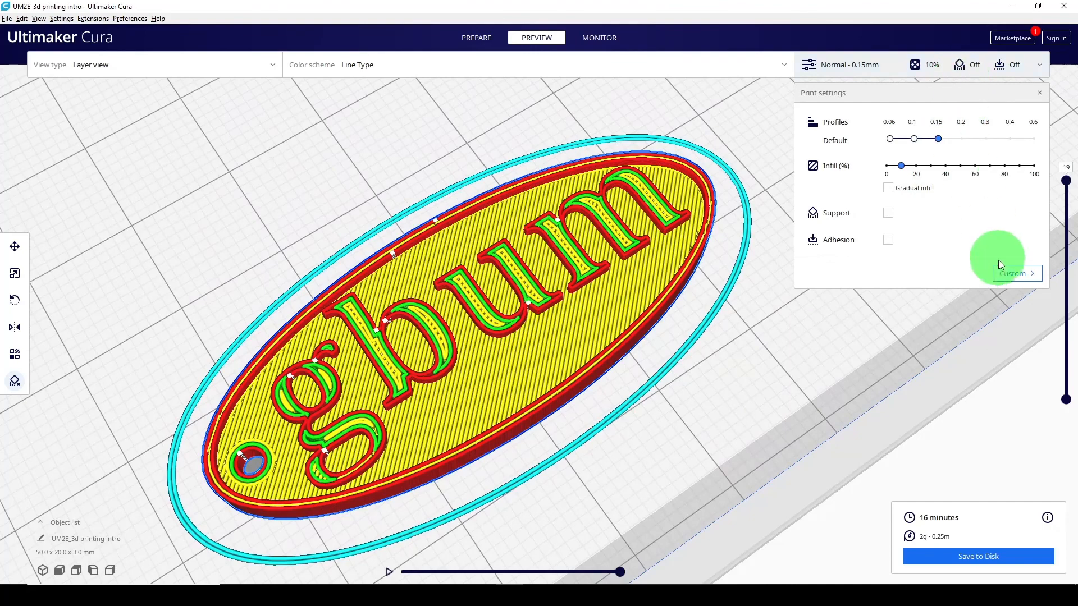
Look through the custom print settings, including the Quality, Walls and Infill categories, and close the print settings.
{"action": "left_click", "coordinate": [1009, 271]}
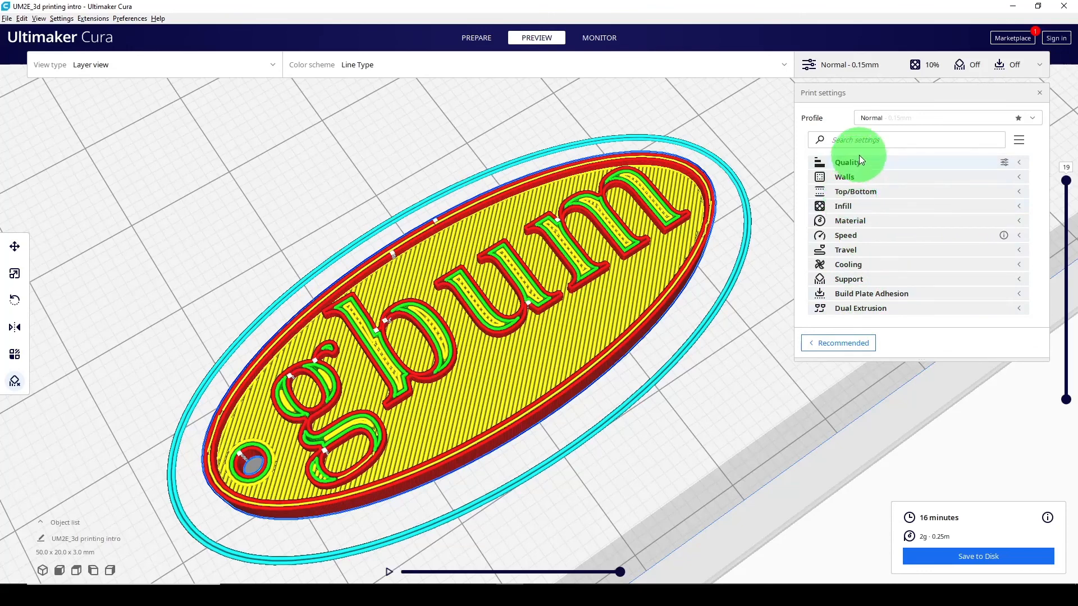
{"action": "left_click", "coordinate": [838, 341]}
{"action": "right_click_drag", "start_coordinate": [568, 296], "coordinate": [491, 348]}
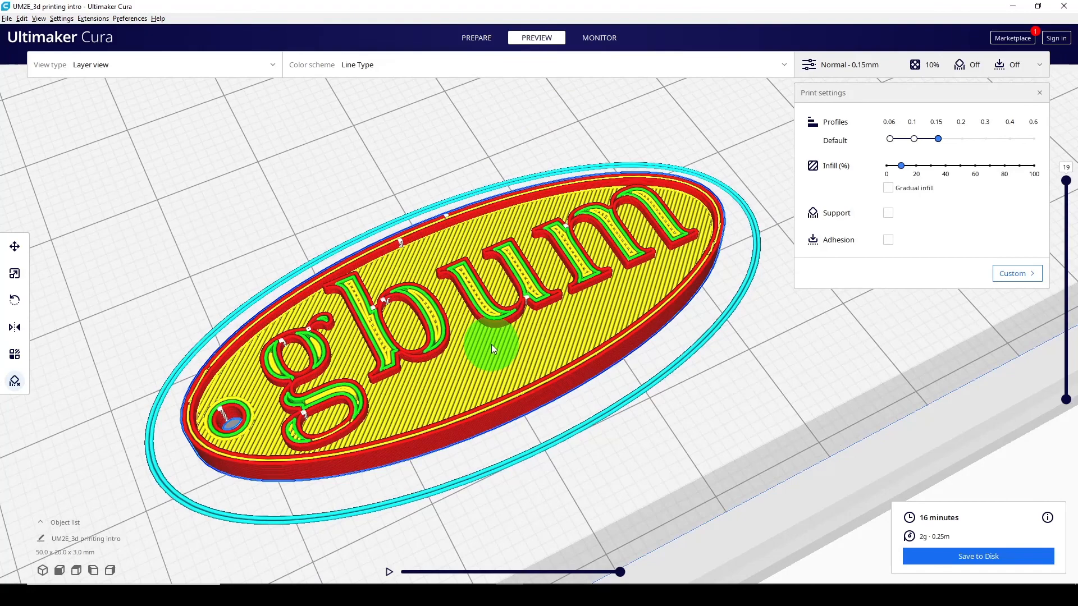
{"action": "left_click", "coordinate": [1017, 274]}
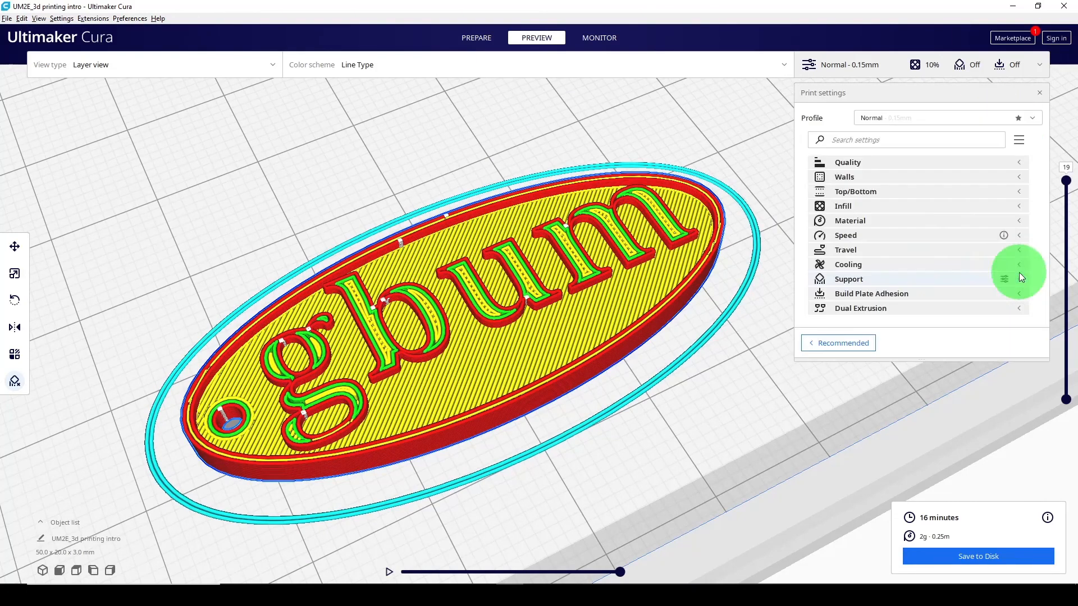
{"action": "left_click", "coordinate": [890, 163]}
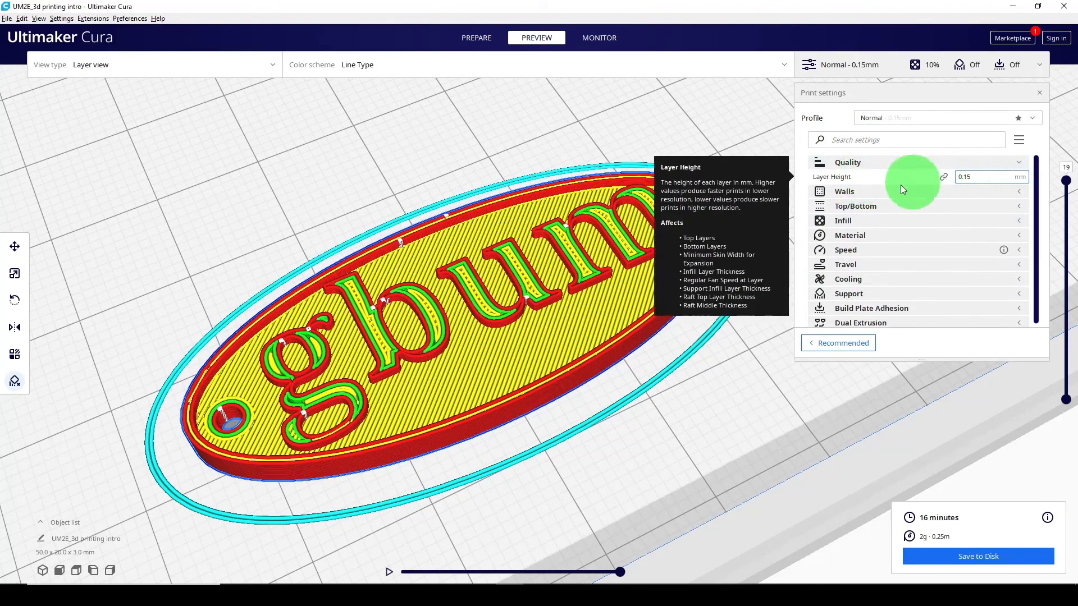
{"action": "left_click", "coordinate": [870, 192]}
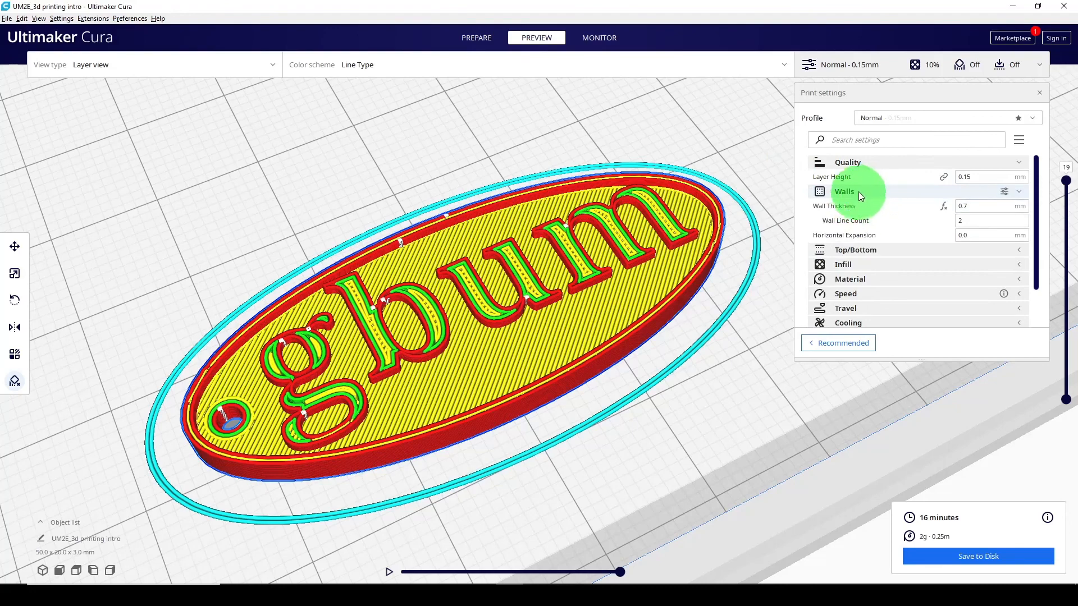
{"action": "left_click", "coordinate": [856, 191]}
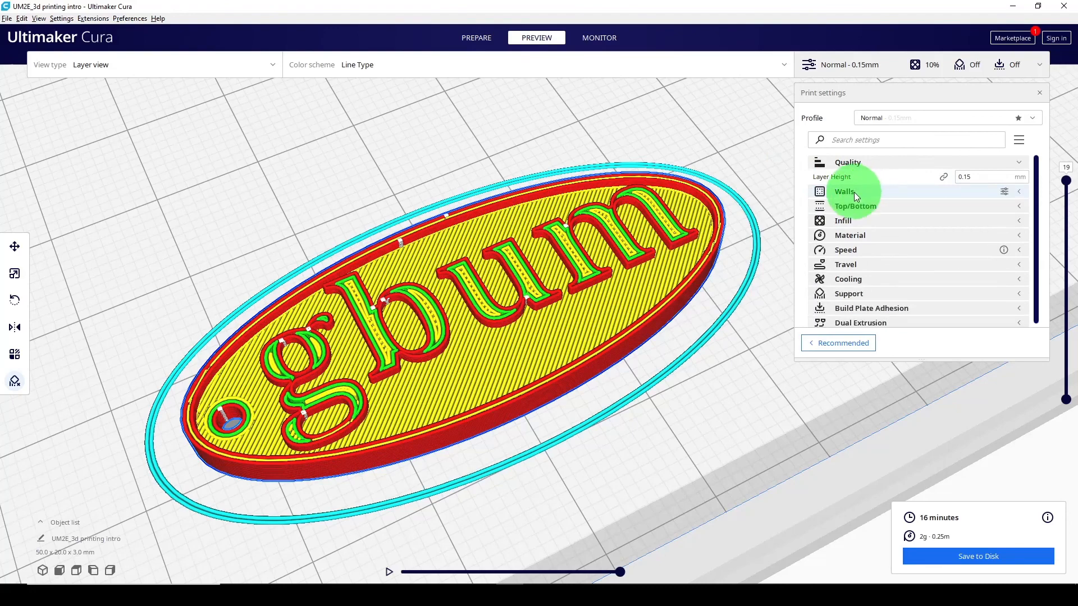
{"action": "left_click", "coordinate": [845, 221]}
{"action": "left_click", "coordinate": [844, 224]}
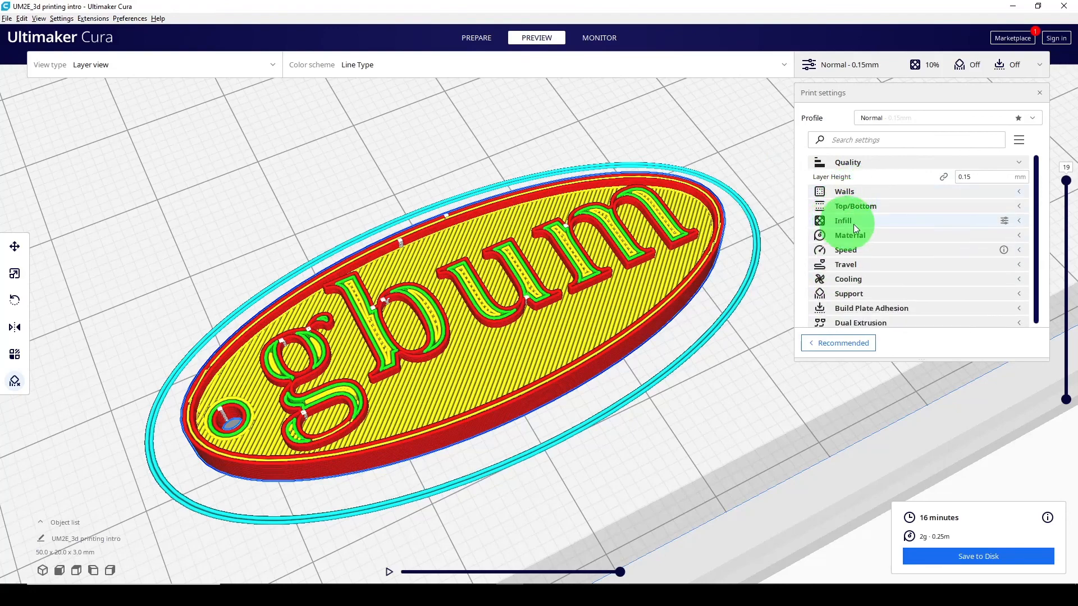
{"action": "left_click", "coordinate": [1039, 64]}
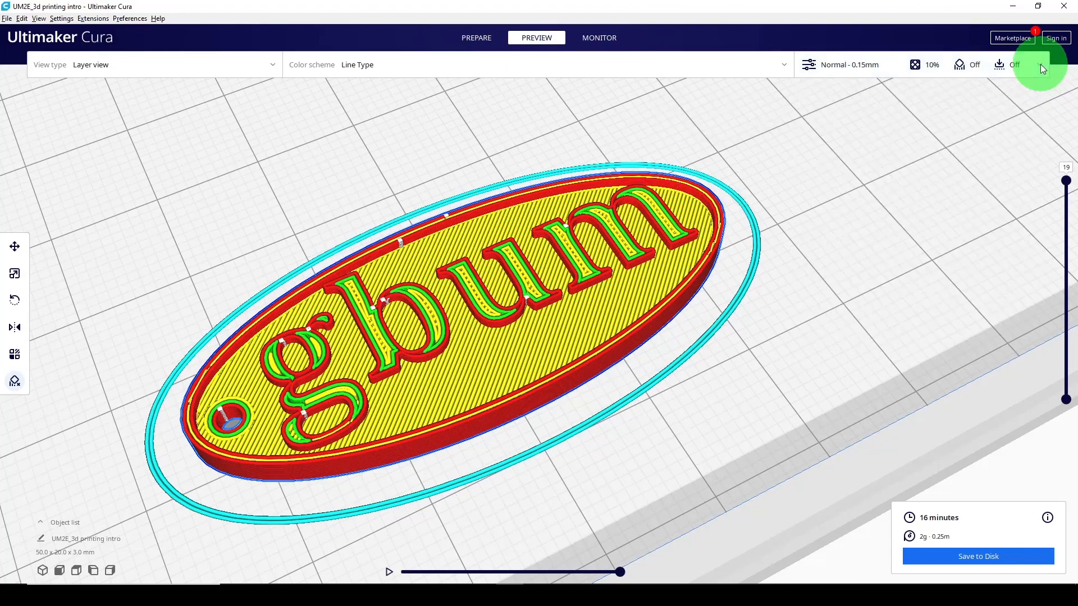
{"action": "right_click_drag", "start_coordinate": [493, 328], "coordinate": [467, 339]}
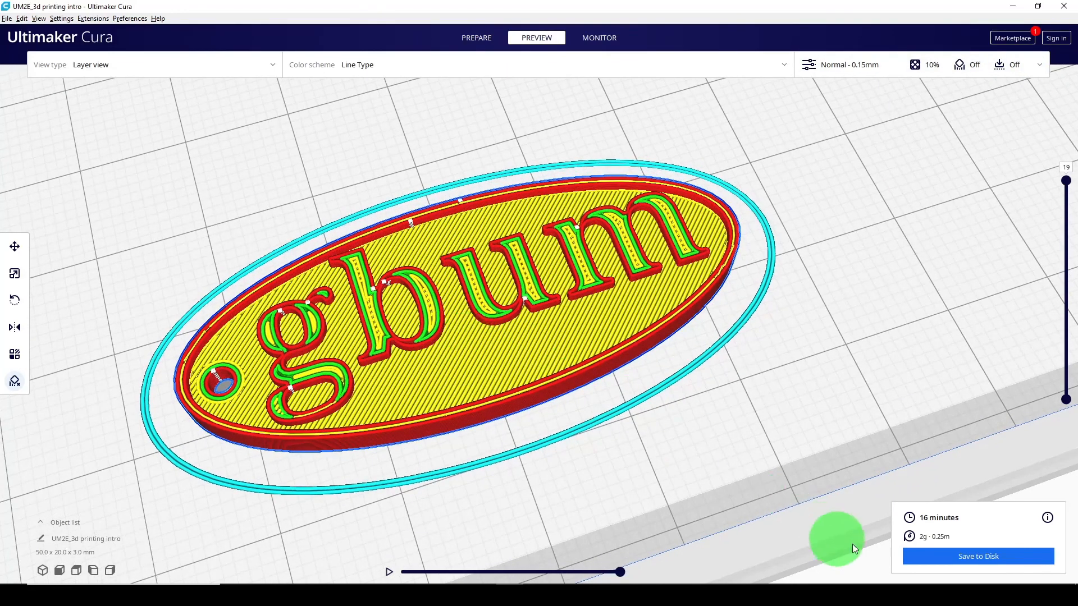
Save the sliced tag to the Desktop as a G-code file named "GBUM KEYCHAIN".
{"action": "left_click", "coordinate": [969, 554]}
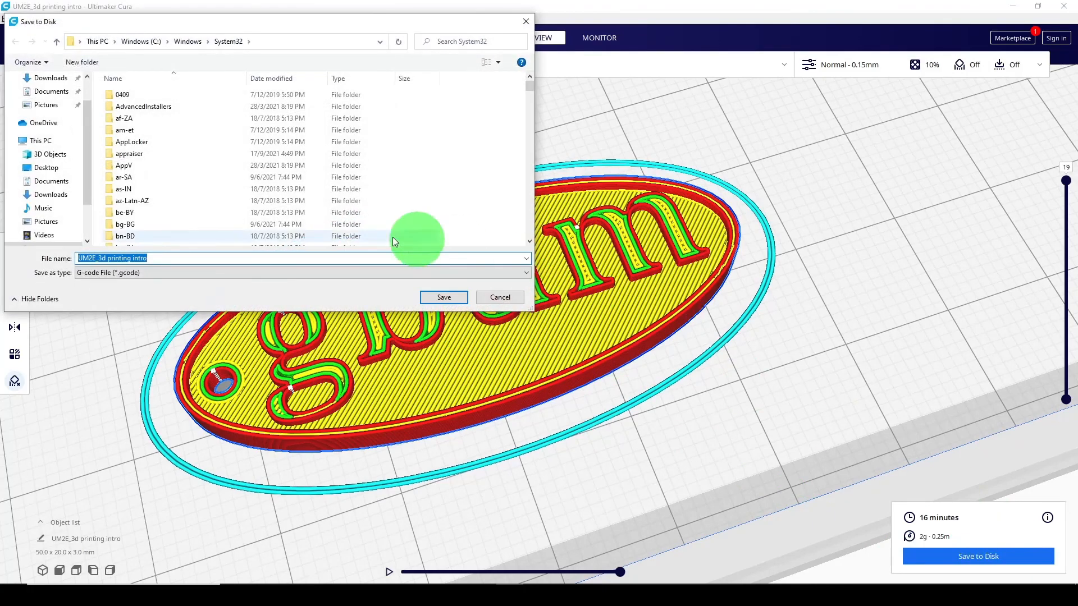
{"action": "scroll", "coordinate": [83, 120], "scroll_direction": "up", "scroll_amount": 2}
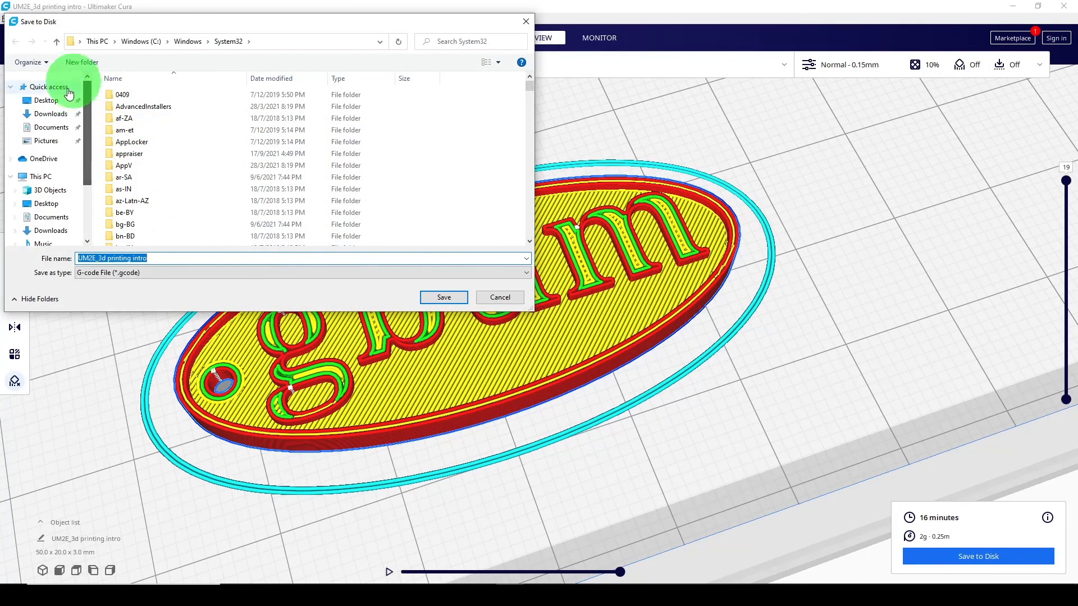
{"action": "left_click", "coordinate": [46, 100]}
{"action": "left_click", "coordinate": [176, 259]}
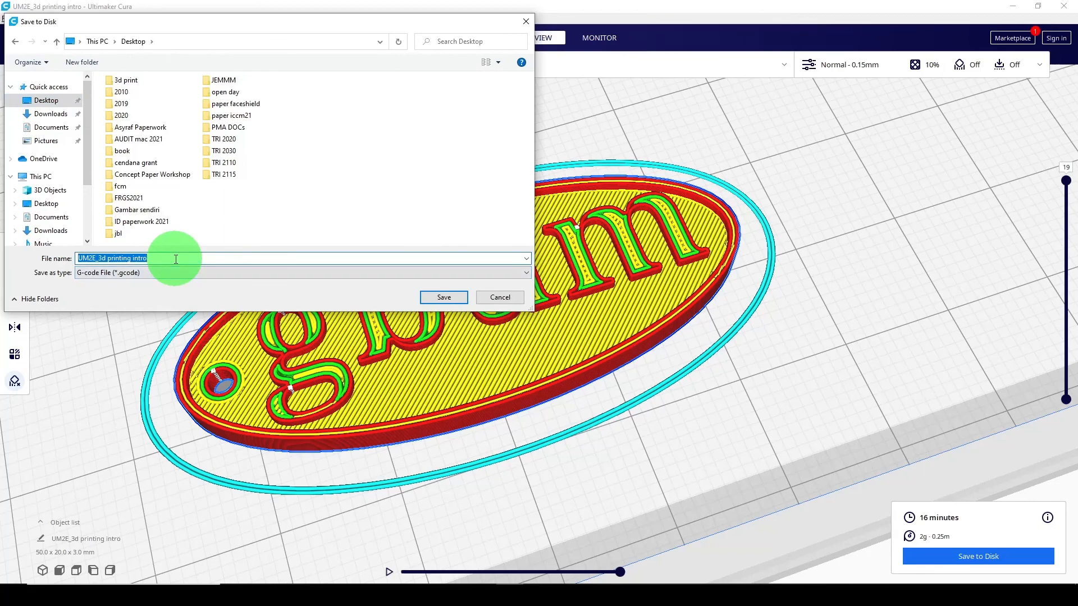
{"action": "left_click_drag", "start_coordinate": [176, 259], "coordinate": [3, 266]}
{"action": "type", "text": "KEYCHAIN"}
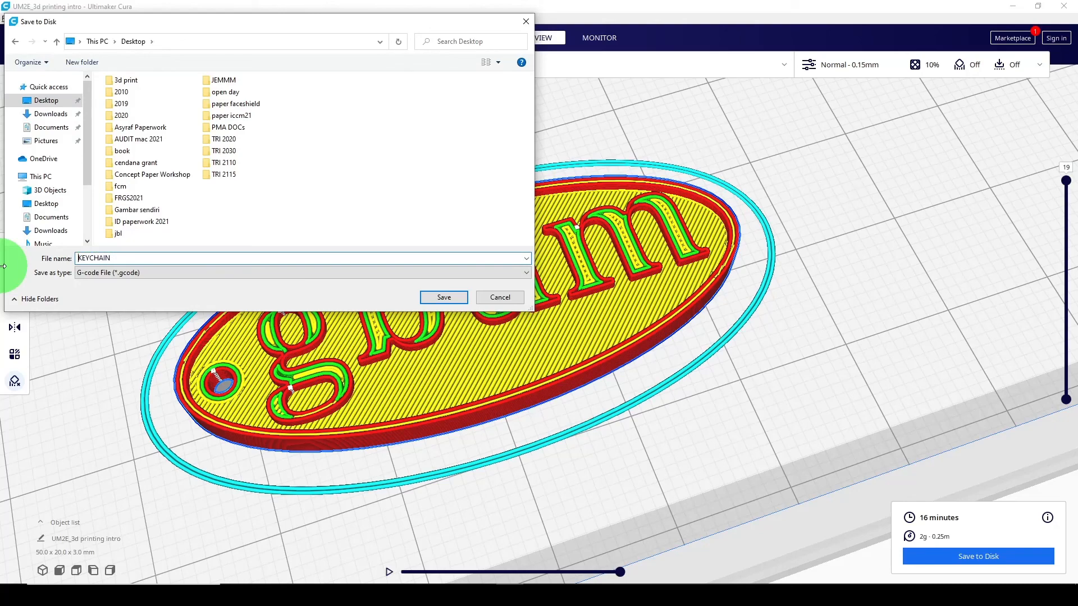
{"action": "key", "text": "Home"}
{"action": "type", "text": "GBUM"}
{"action": "left_click", "coordinate": [444, 296]}
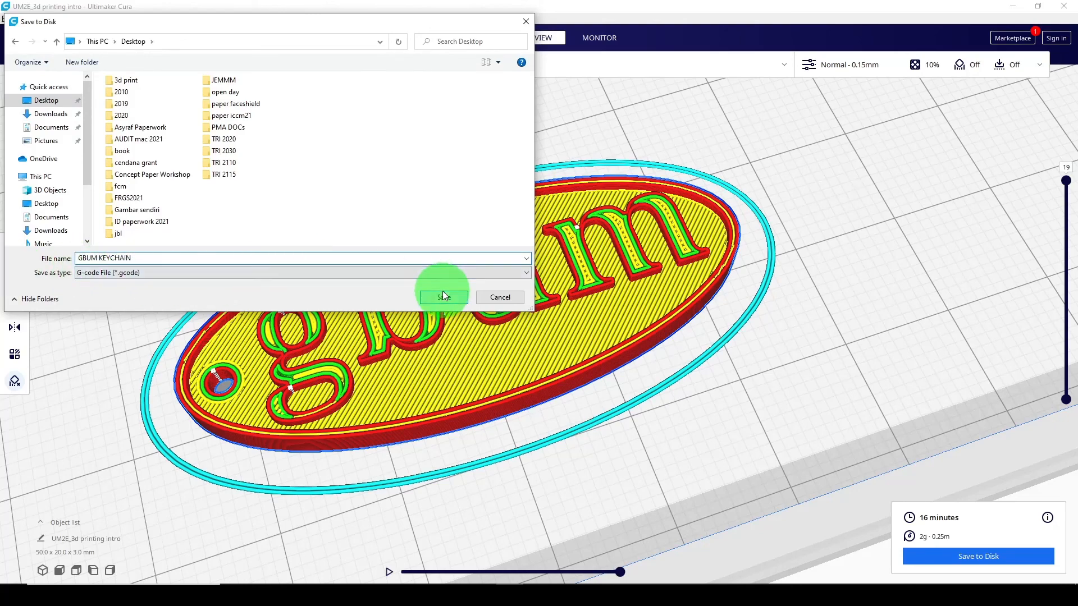